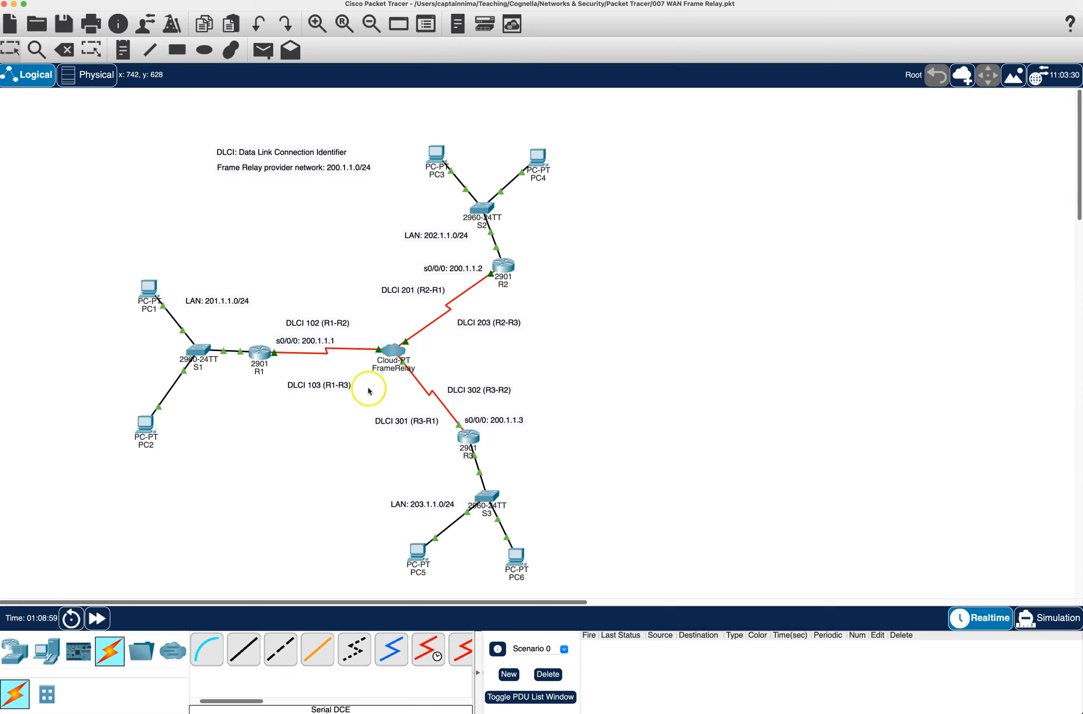
- Place a PT-Cloud device on the empty workspace area beside the topology and view its physical modules
left_click(17, 654)
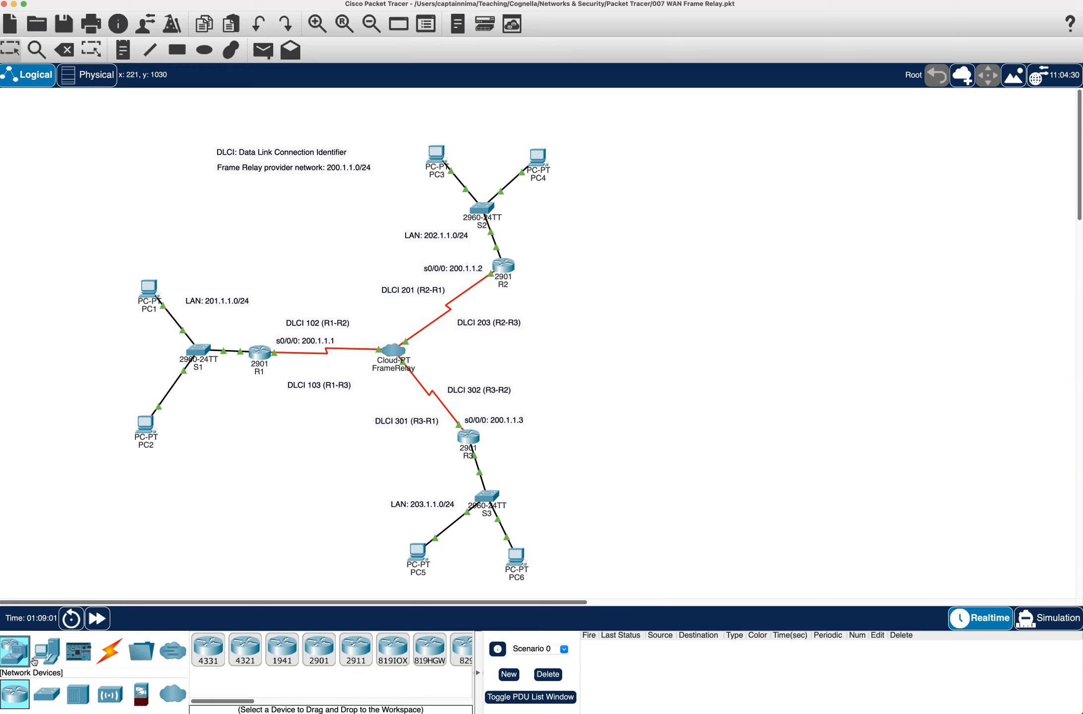
left_click(176, 698)
left_click(208, 667)
left_click(246, 664)
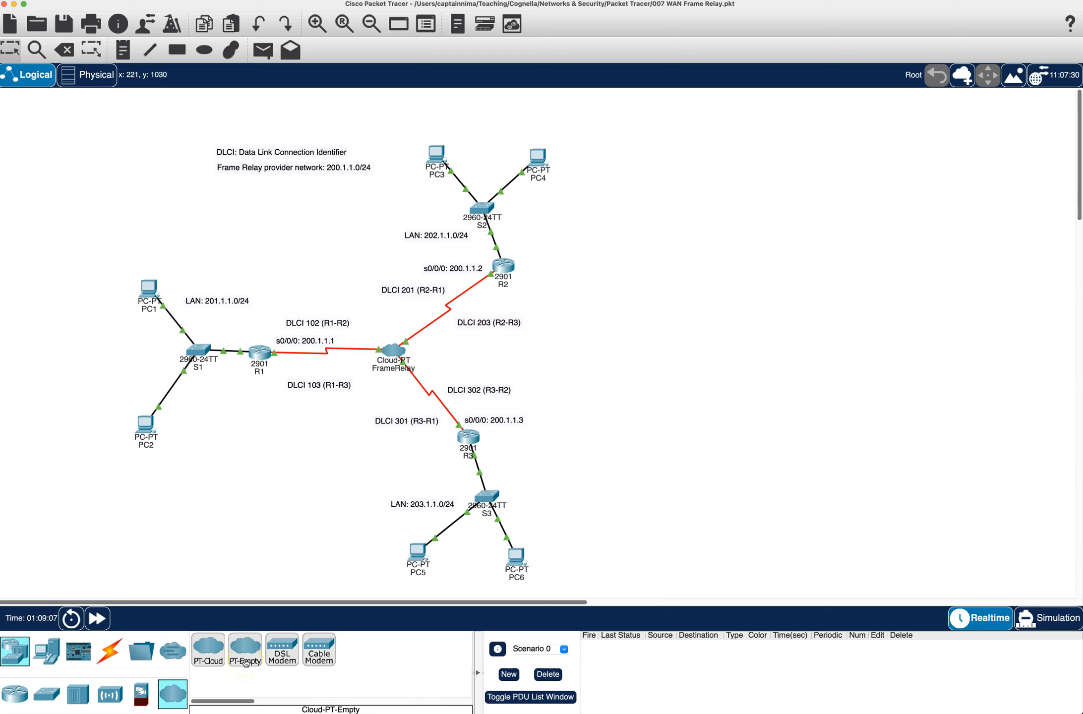
left_click(212, 659)
left_click(696, 381)
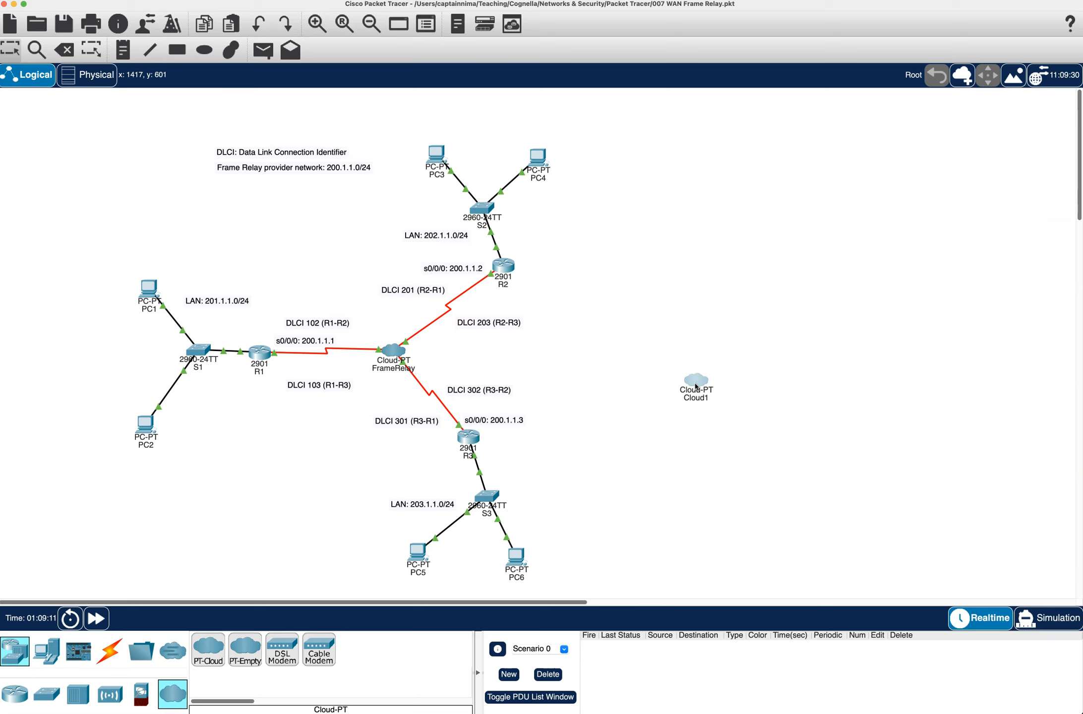
left_click(697, 383)
left_click(810, 310)
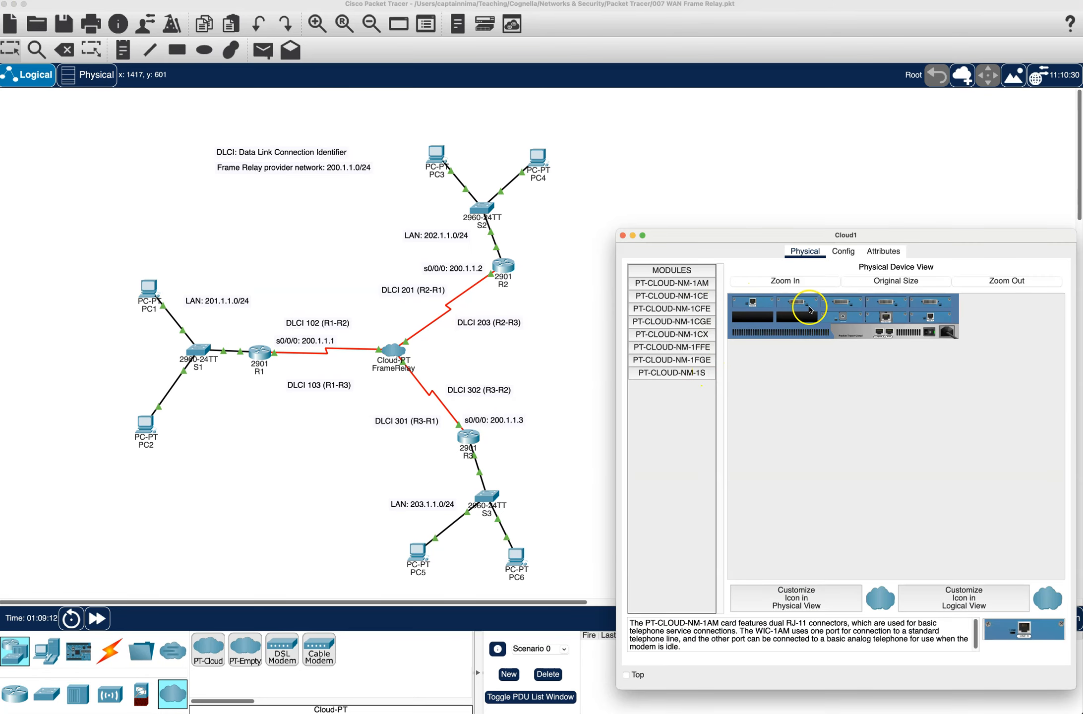
left_click(621, 236)
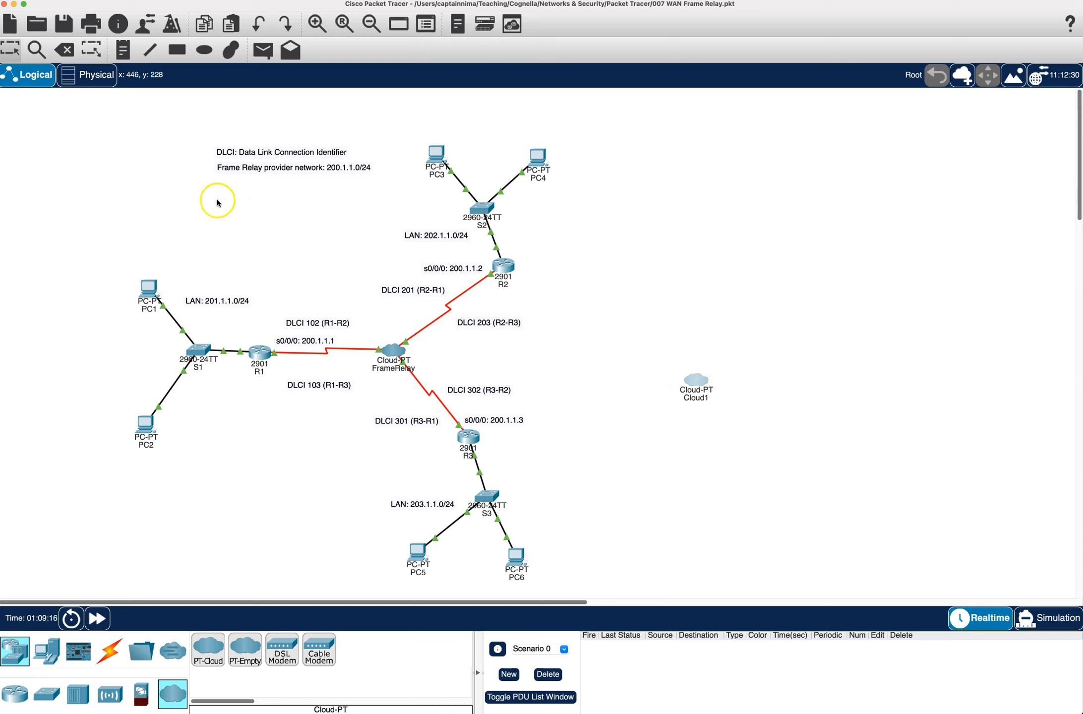
- Delete the newly placed Cloud1 and return to the selection tool
left_click(67, 49)
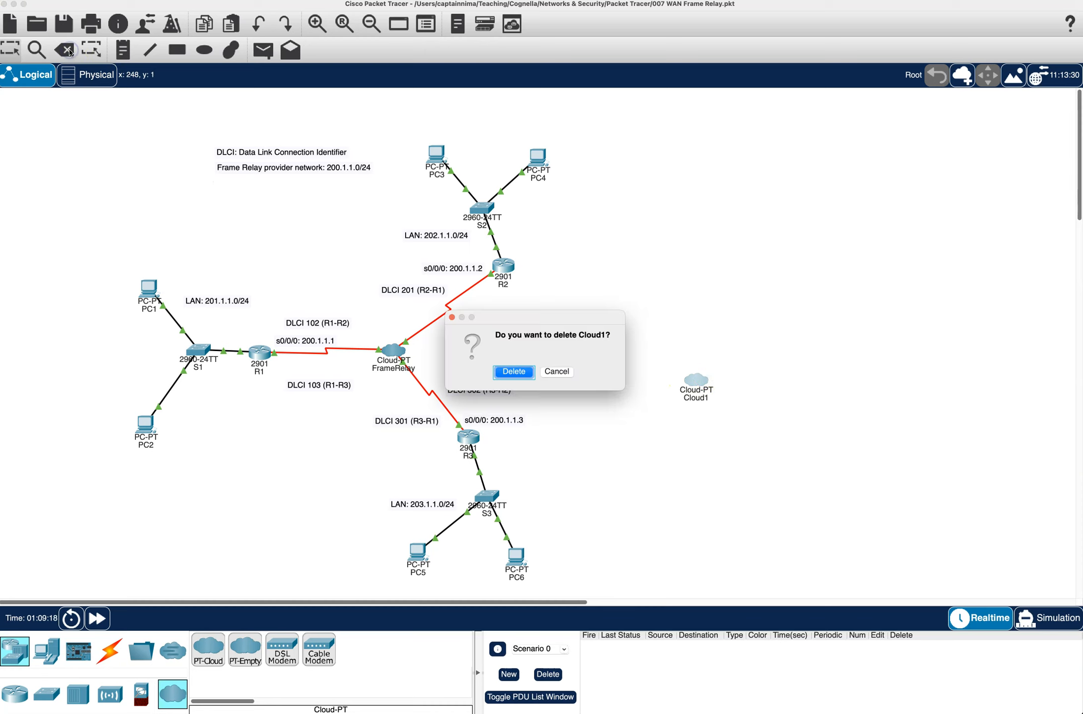
left_click(511, 372)
left_click(10, 50)
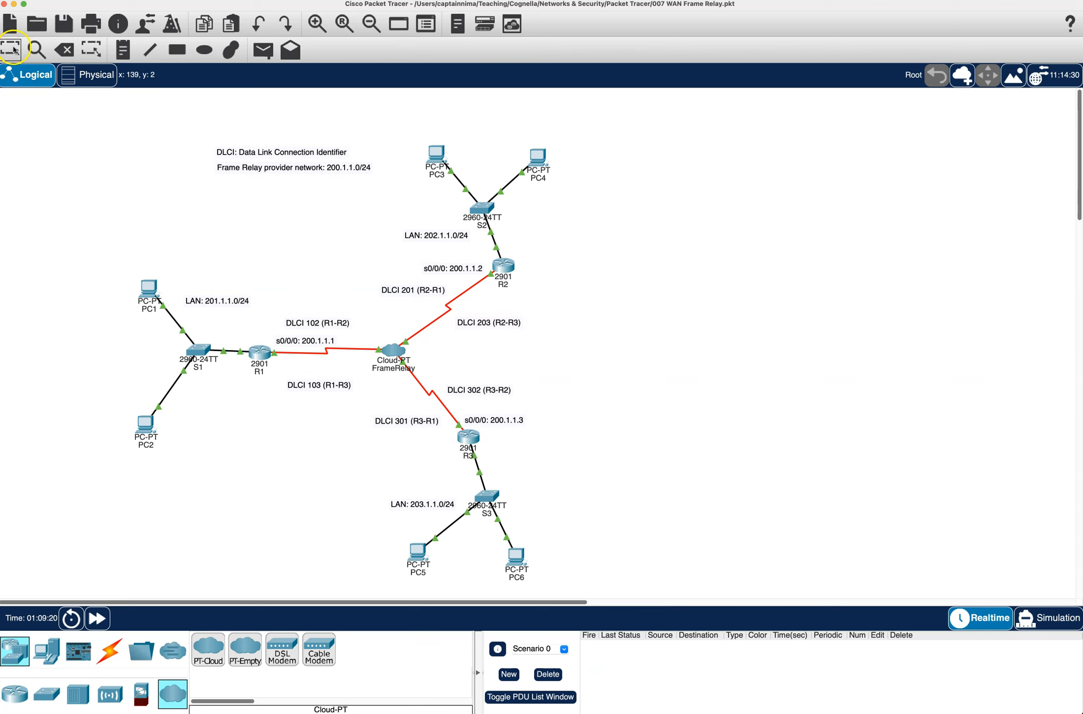
- Examine the physical device view and module options of the FrameRelay cloud
left_click(388, 357)
left_click(806, 252)
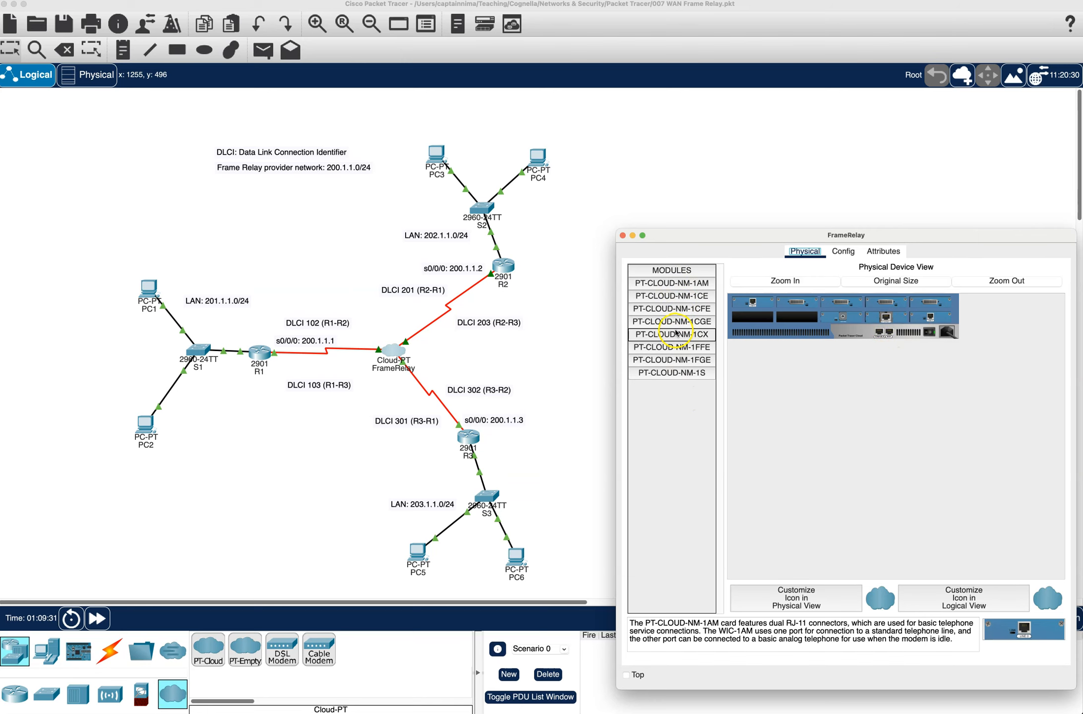
left_click(623, 236)
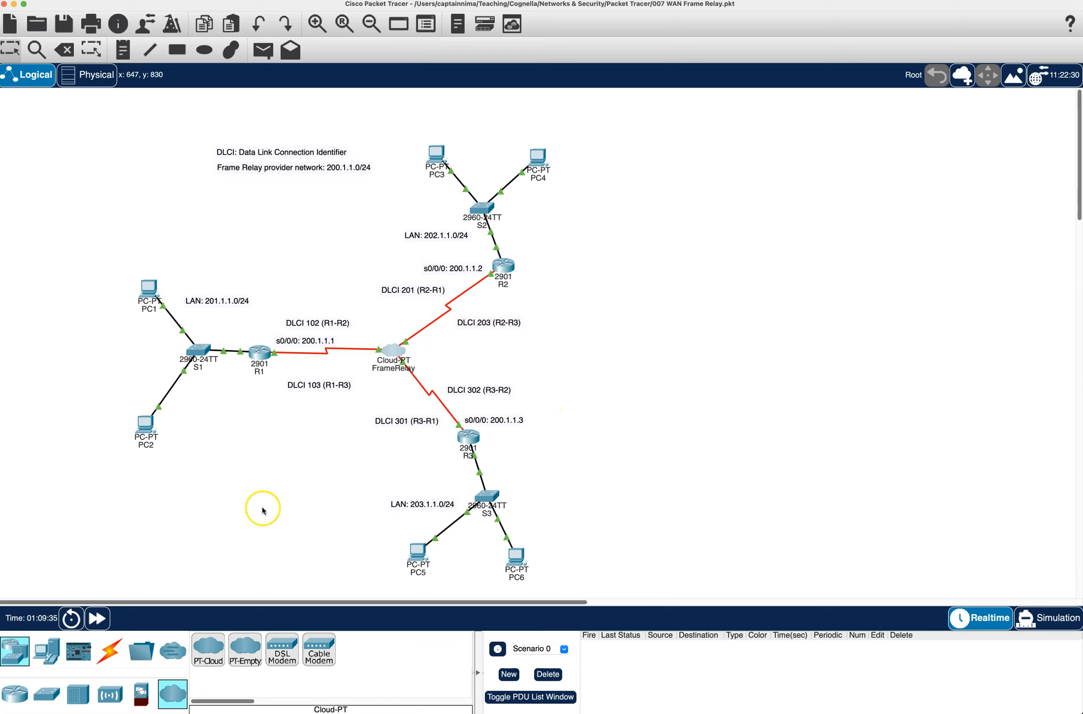
- Delete the serial link between the FrameRelay cloud and router R3, keeping the cloud itself
left_click(64, 50)
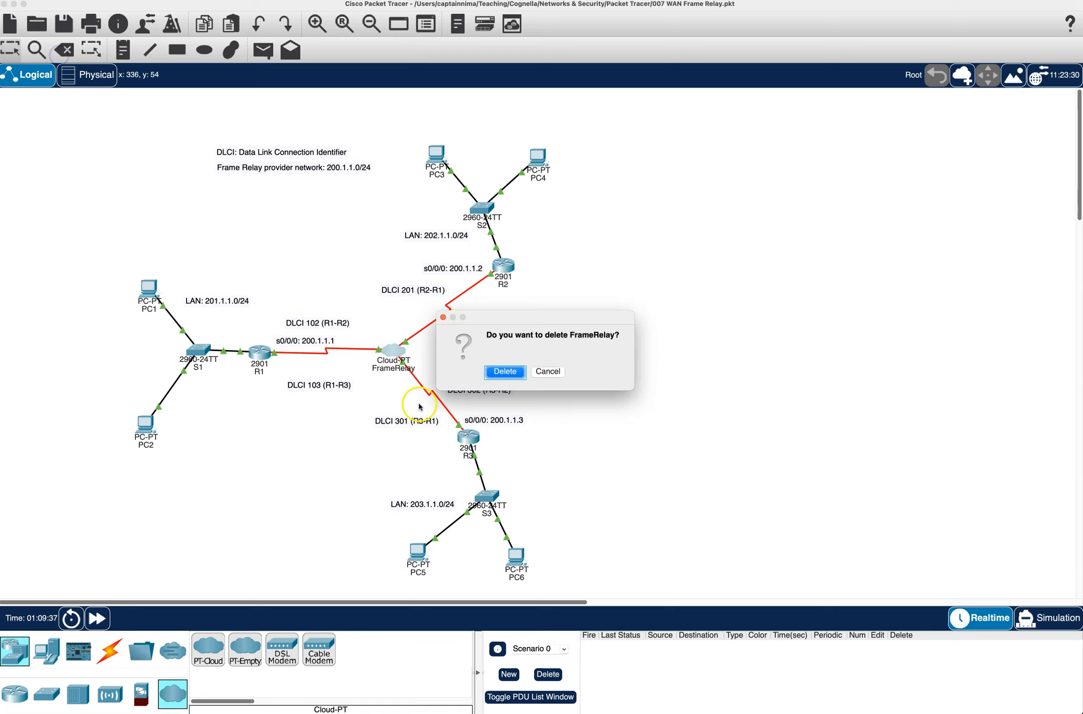
left_click(554, 371)
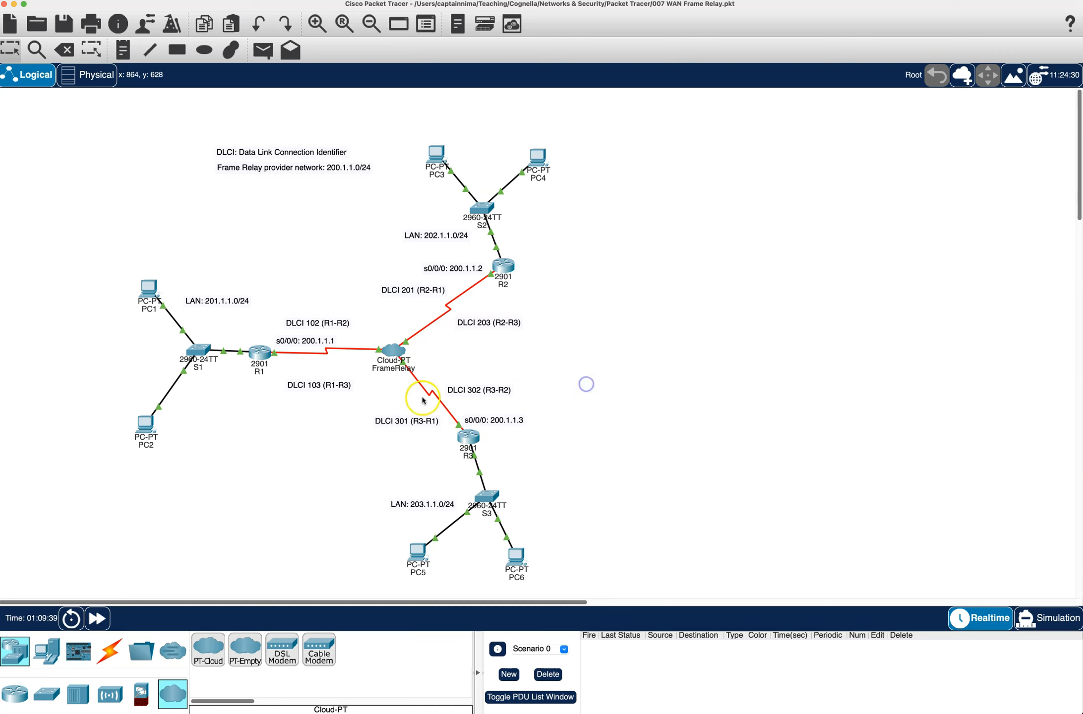
left_click(64, 50)
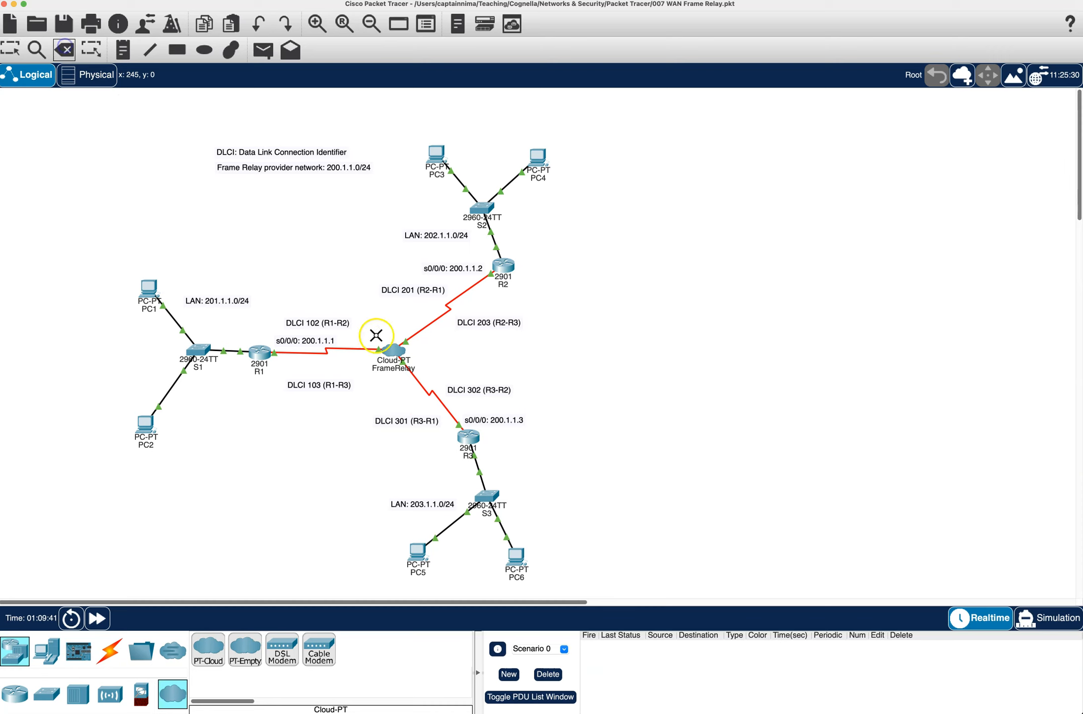
left_click(418, 378)
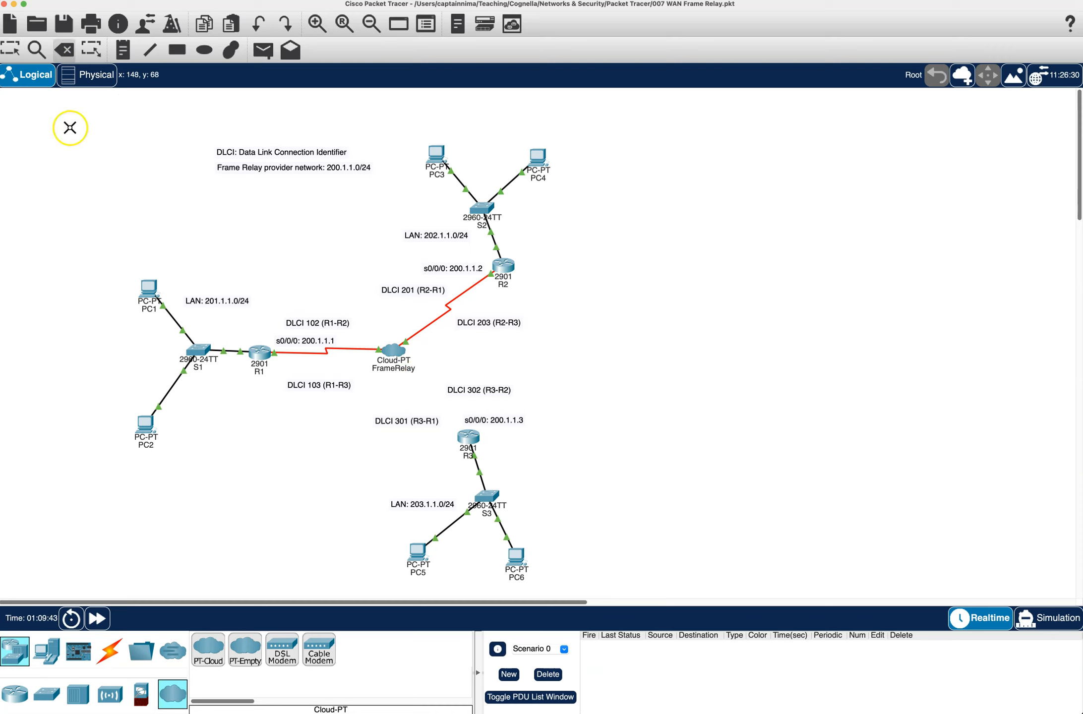
left_click(16, 52)
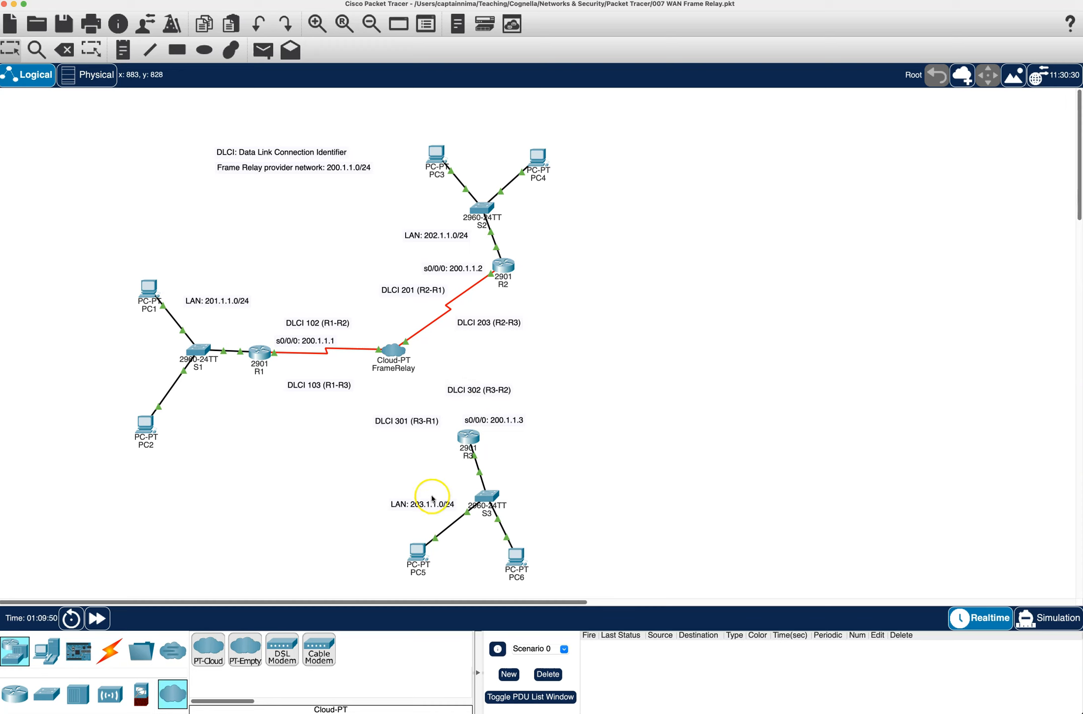
- Connect the FrameRelay cloud's Serial3 port to R3's Serial0/0/0 port with a Serial DCE cable
left_click(101, 655)
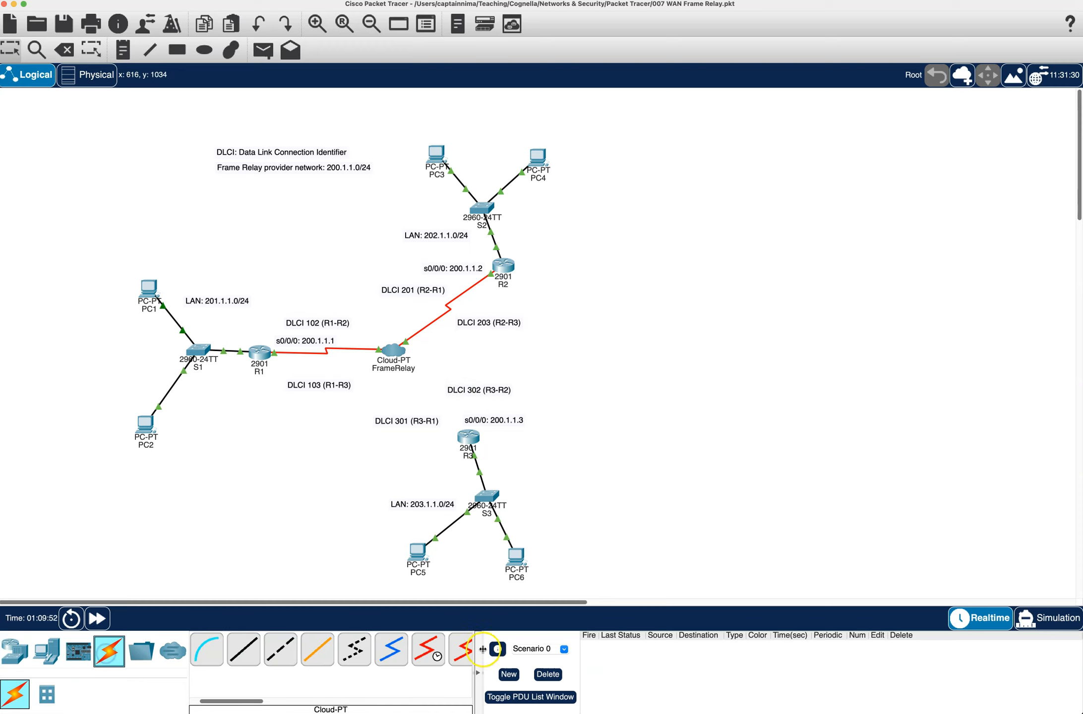
left_click(427, 655)
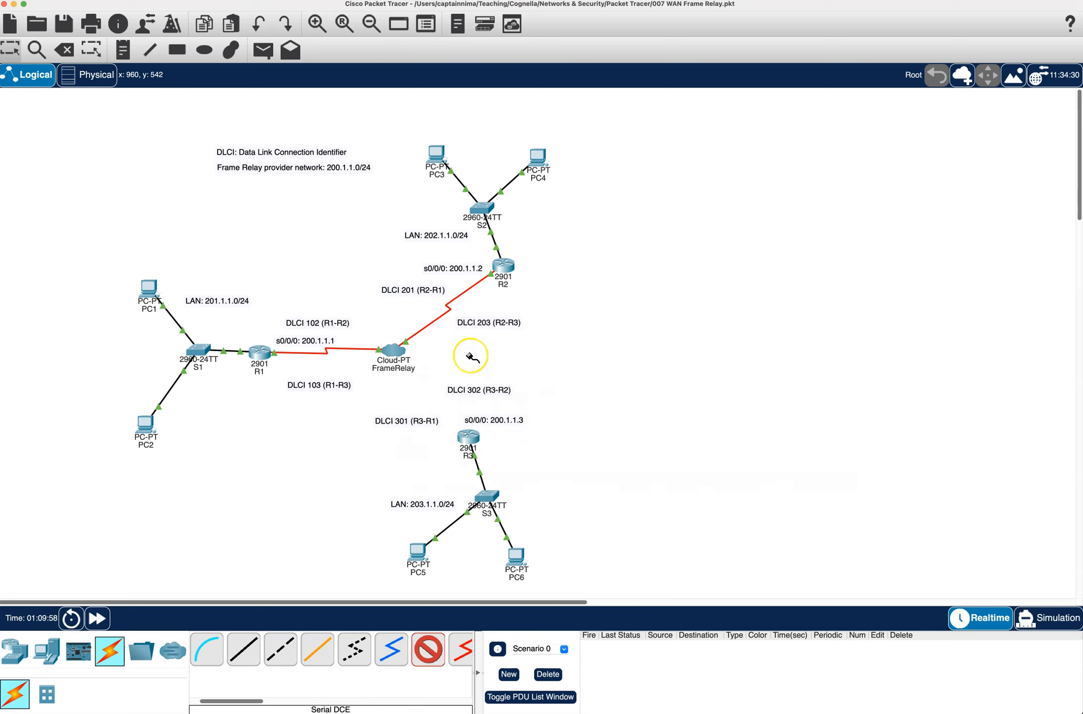
left_click(395, 352)
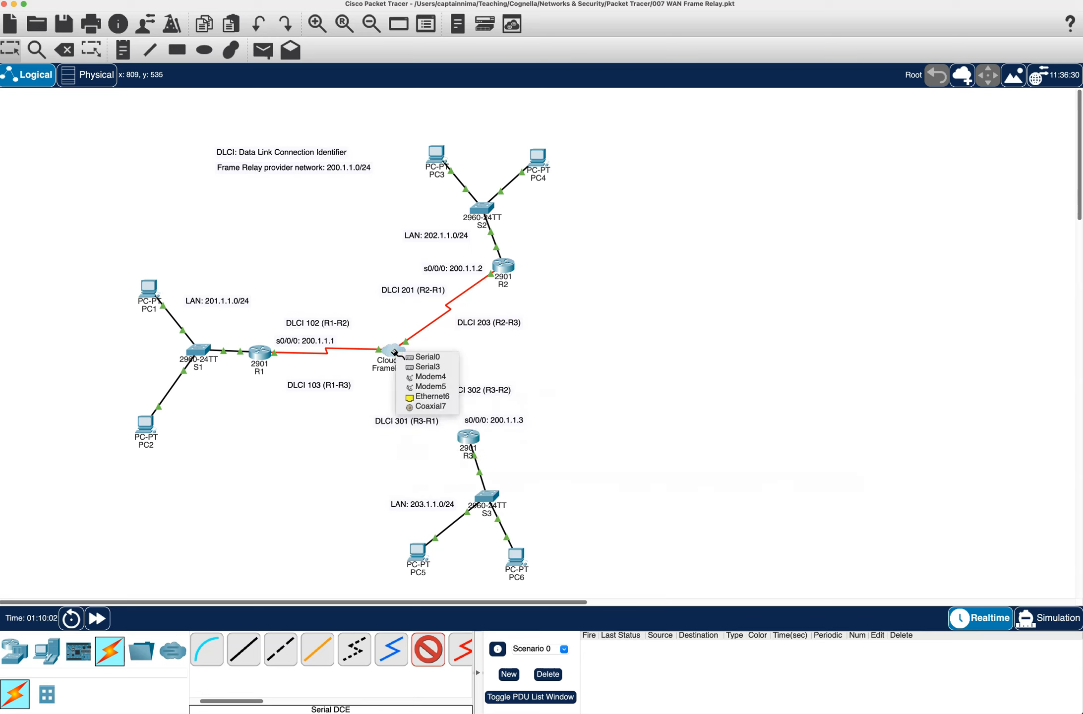
left_click(414, 369)
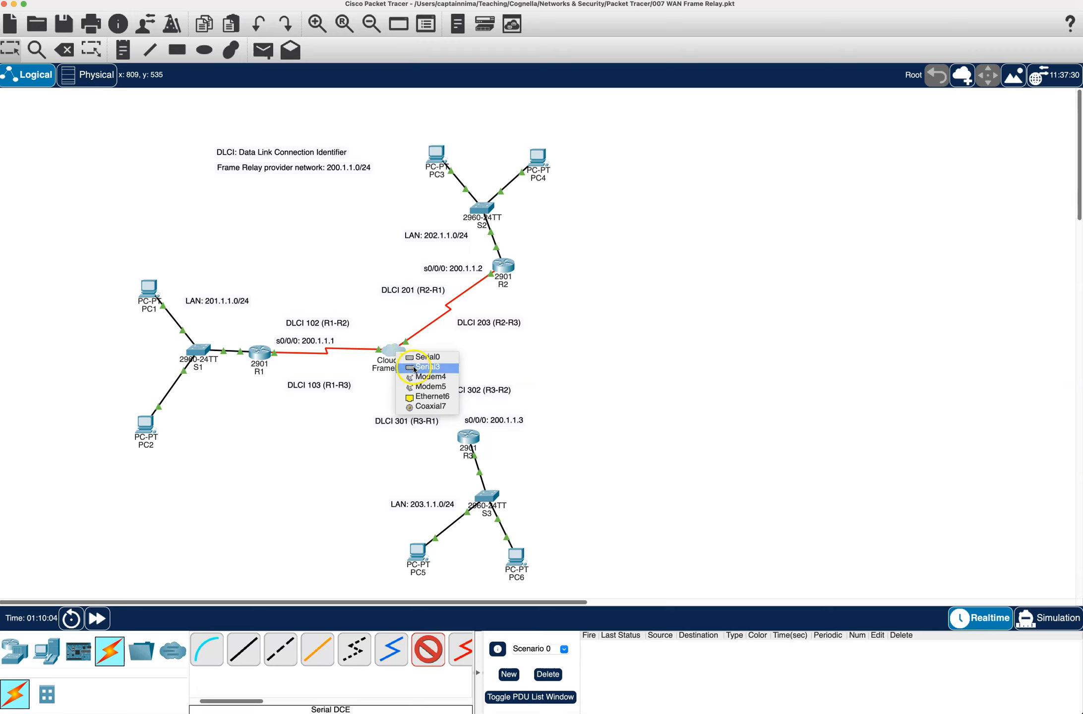
left_click(466, 434)
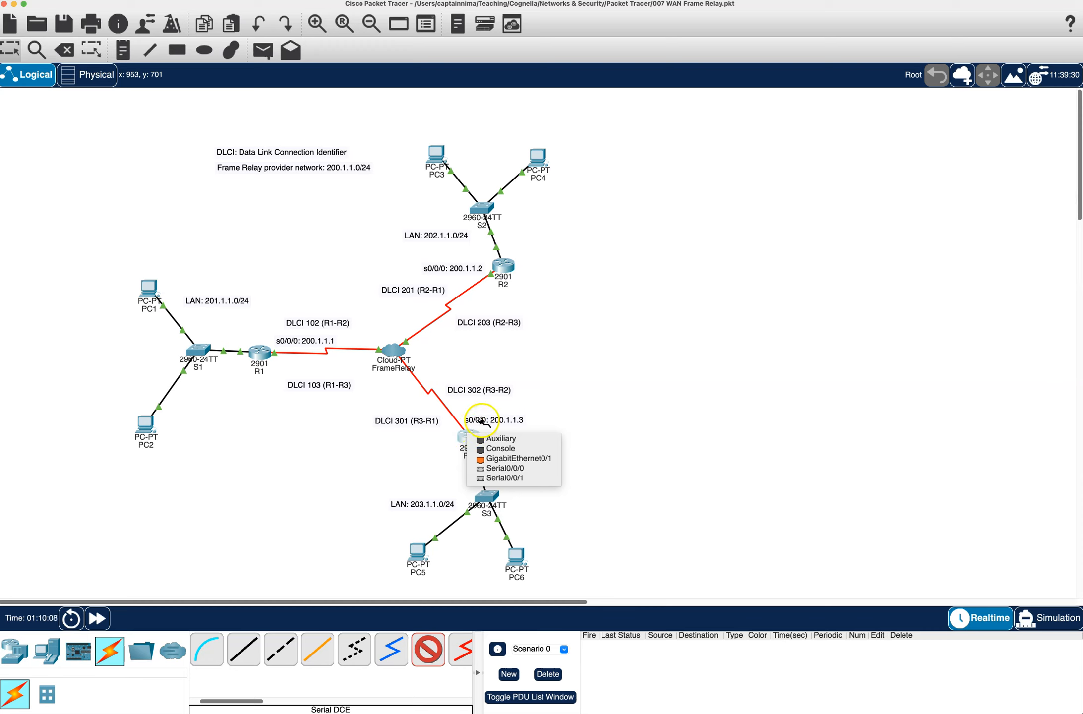
left_click(504, 470)
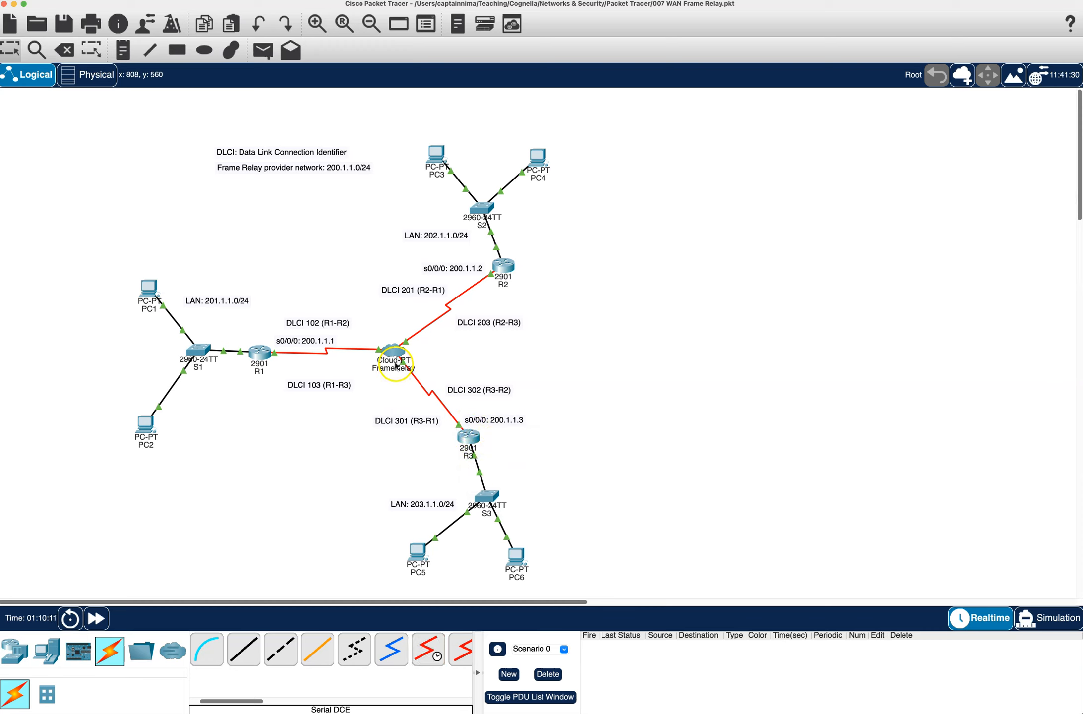
- Open R3's command line and exit from router configuration mode back to privileged EXEC mode
left_click(475, 436)
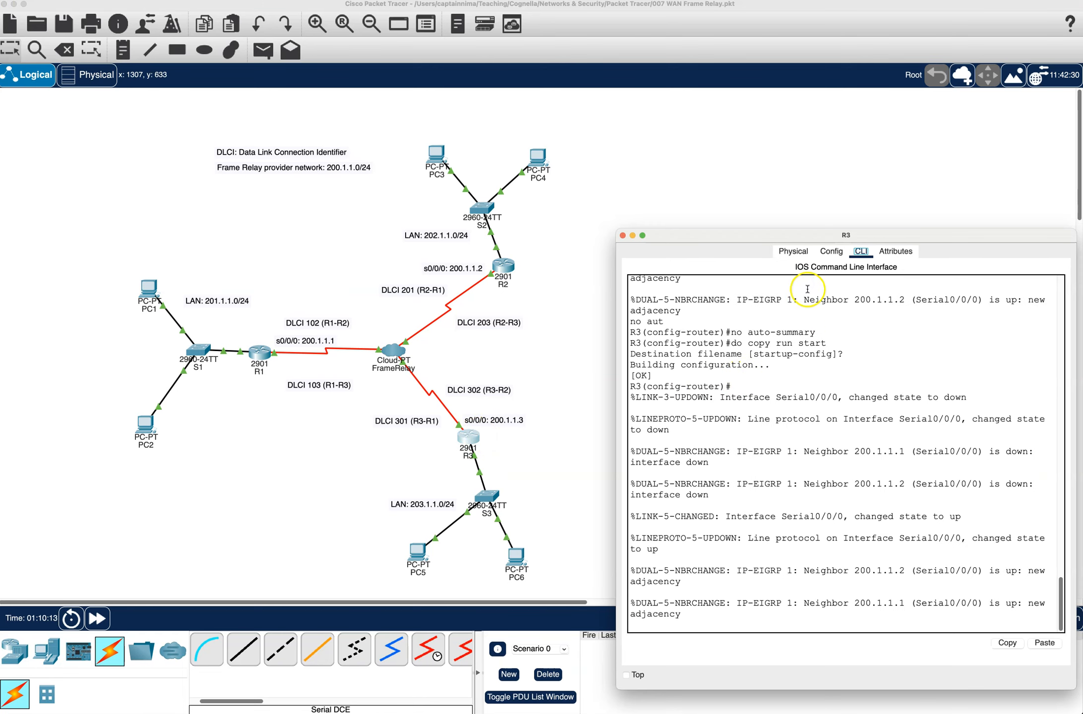
left_click(833, 237)
left_click_drag(833, 238, 830, 140)
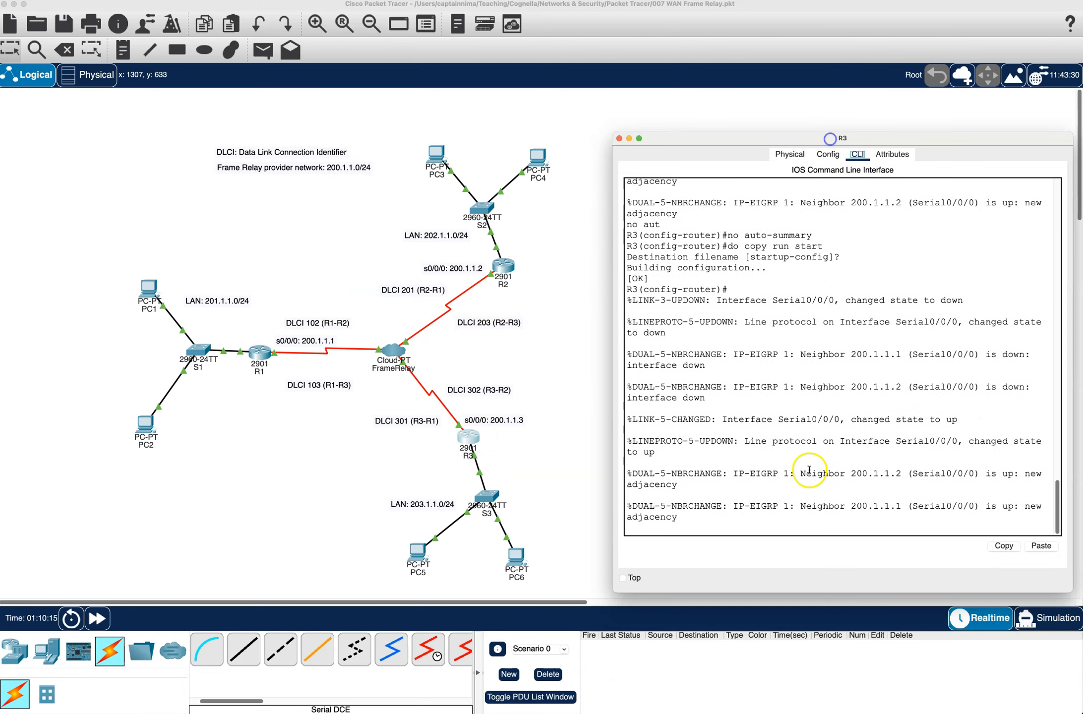
left_click(814, 506)
left_click(792, 530)
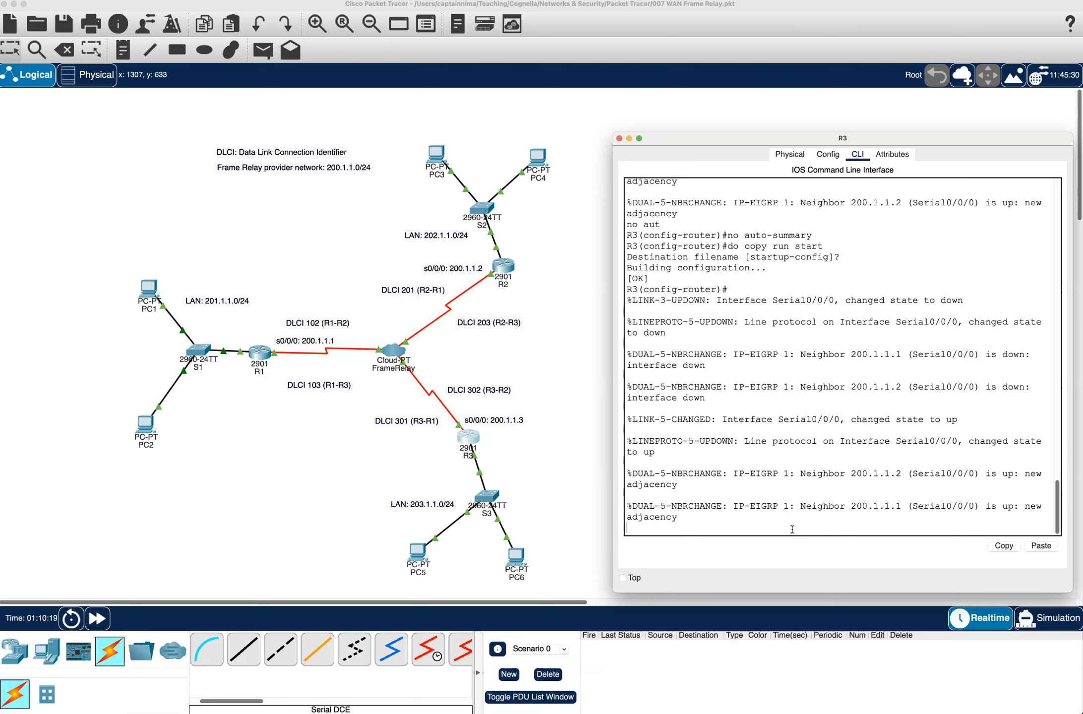
key("Return")
key("Return")
key("Return")
type("exit")
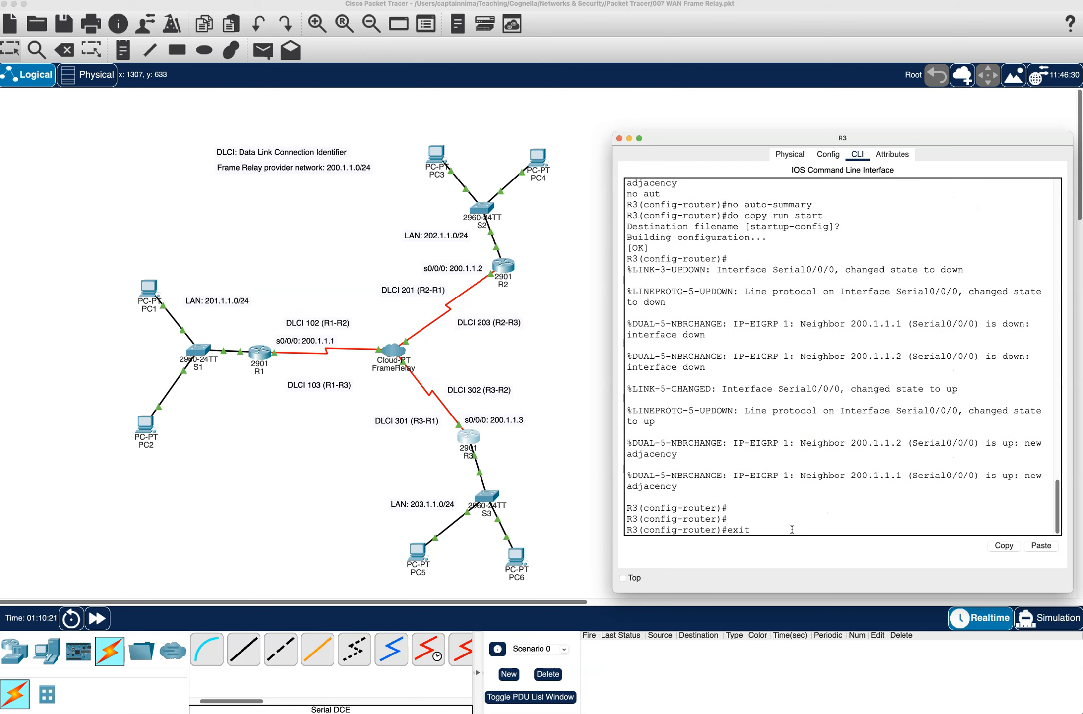
key("Return")
type("exit")
key("Return")
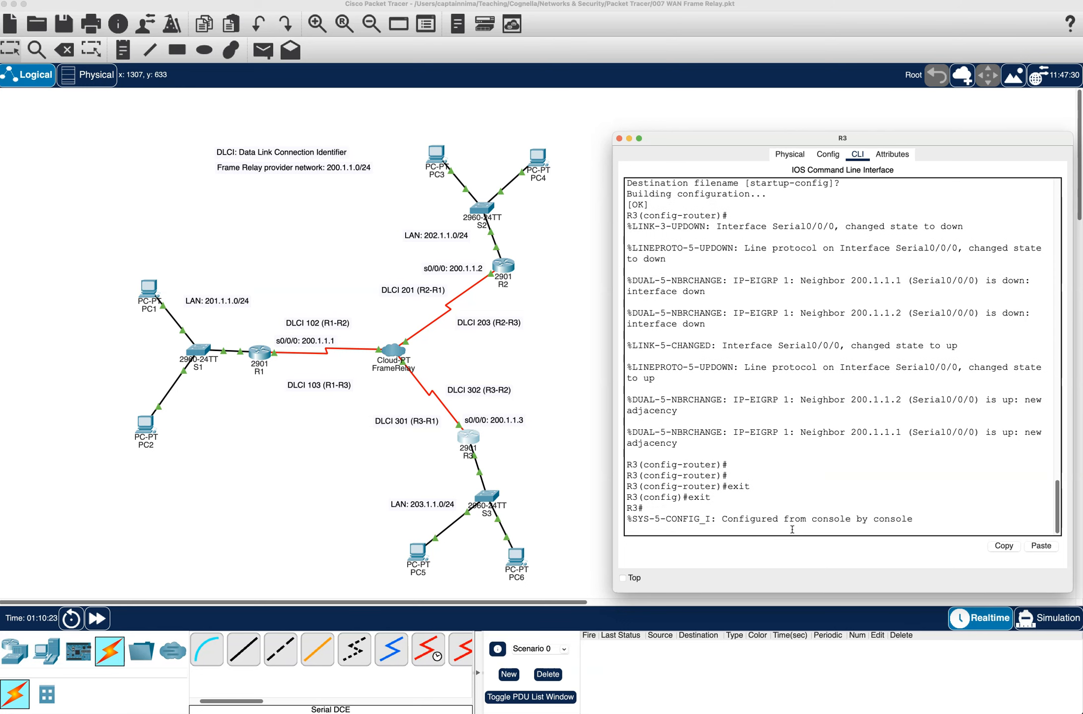
key("Return")
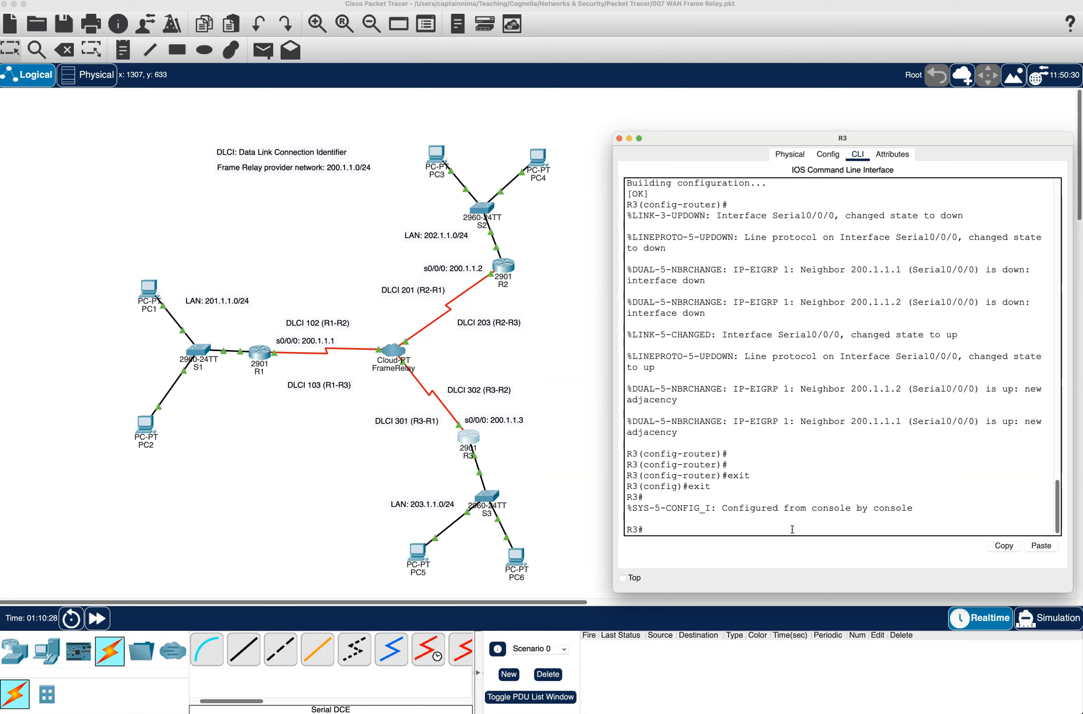
- Enter global configuration mode on R3 with conf t and erase its saved configuration using do write erase
type("conf t")
key("Return")
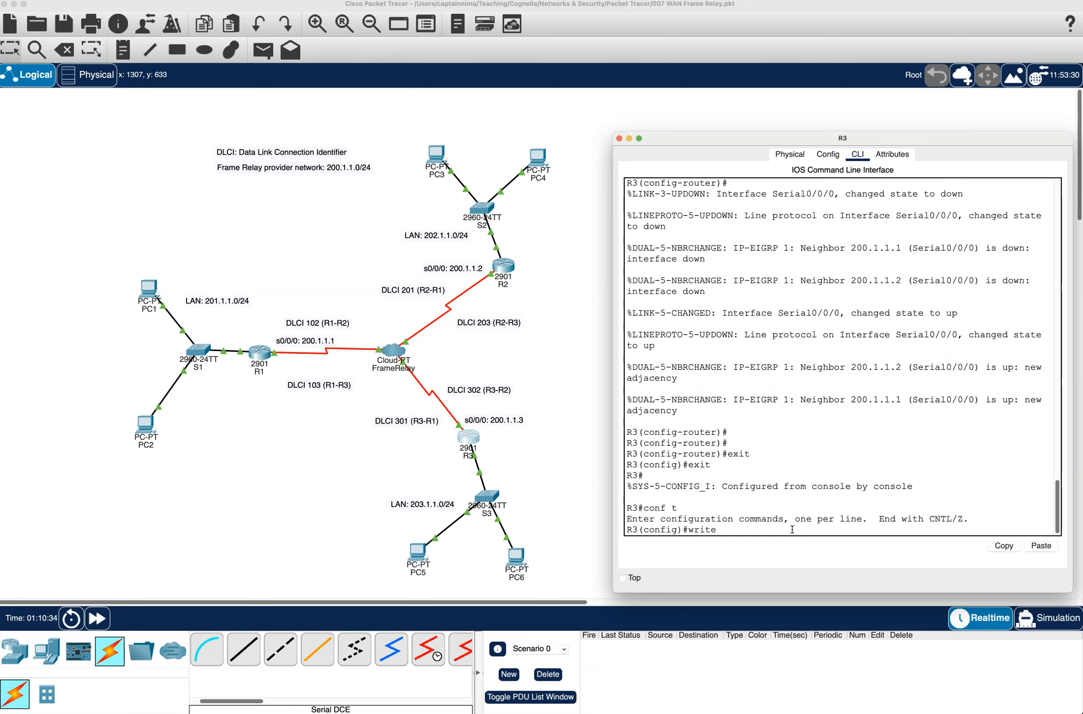
key("Return")
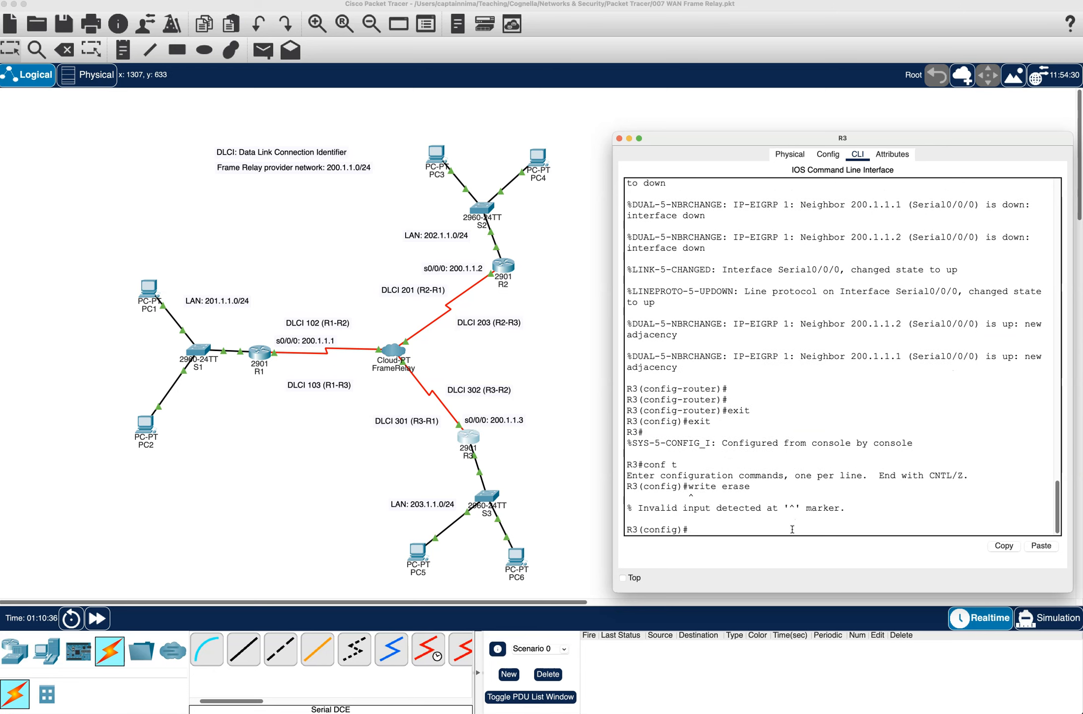
key("Up")
type("do")
key("Return")
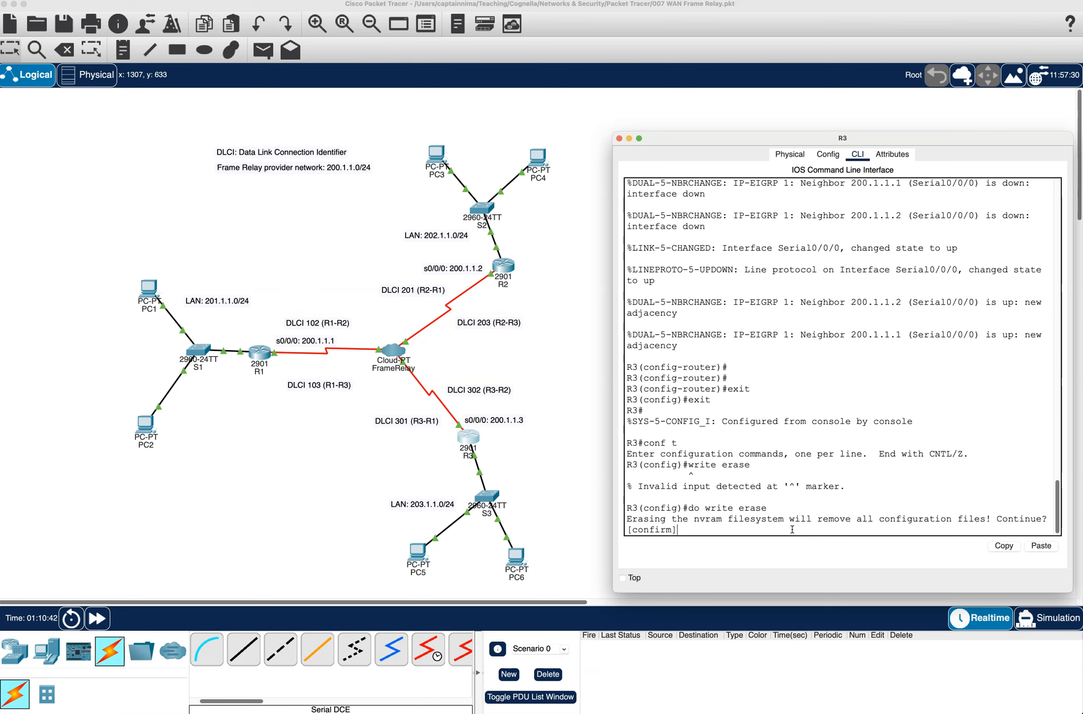
key("Return")
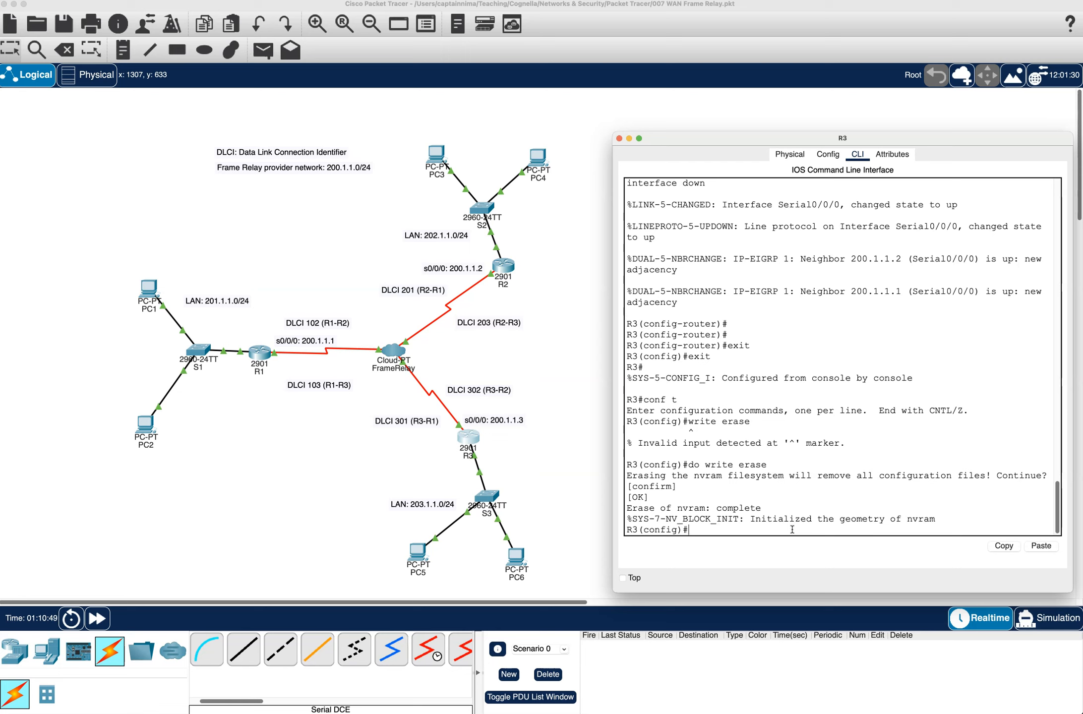
- Power off R3 in its physical view and remove the serial module from the rightmost expansion slot
left_click(621, 139)
left_click(469, 438)
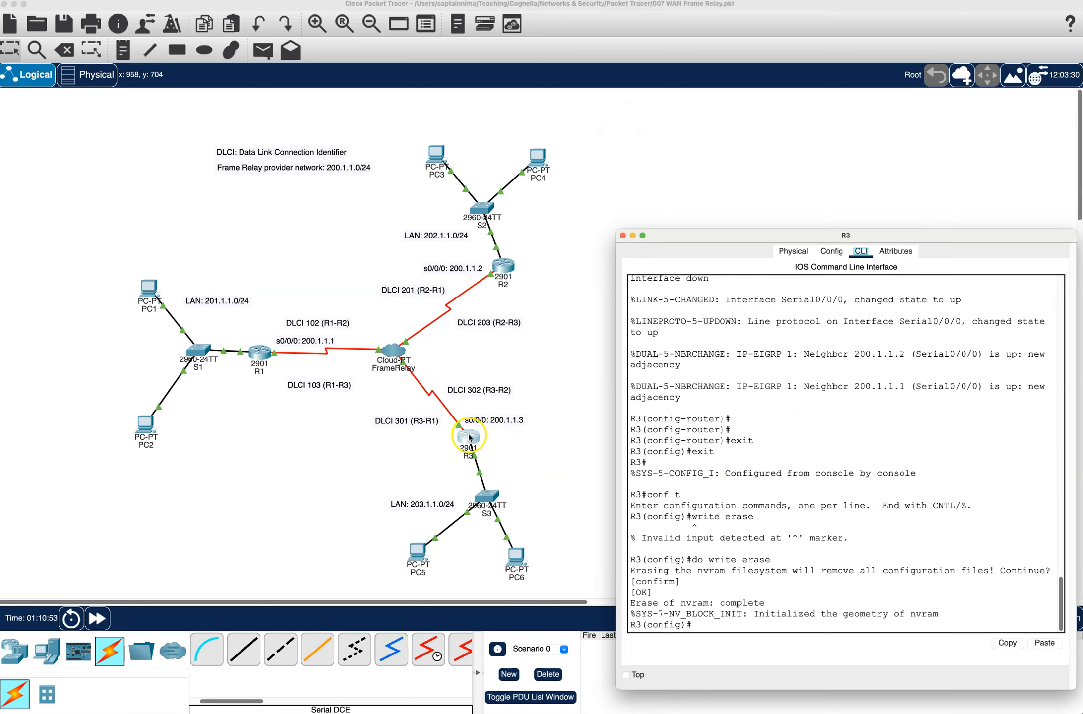
left_click(794, 252)
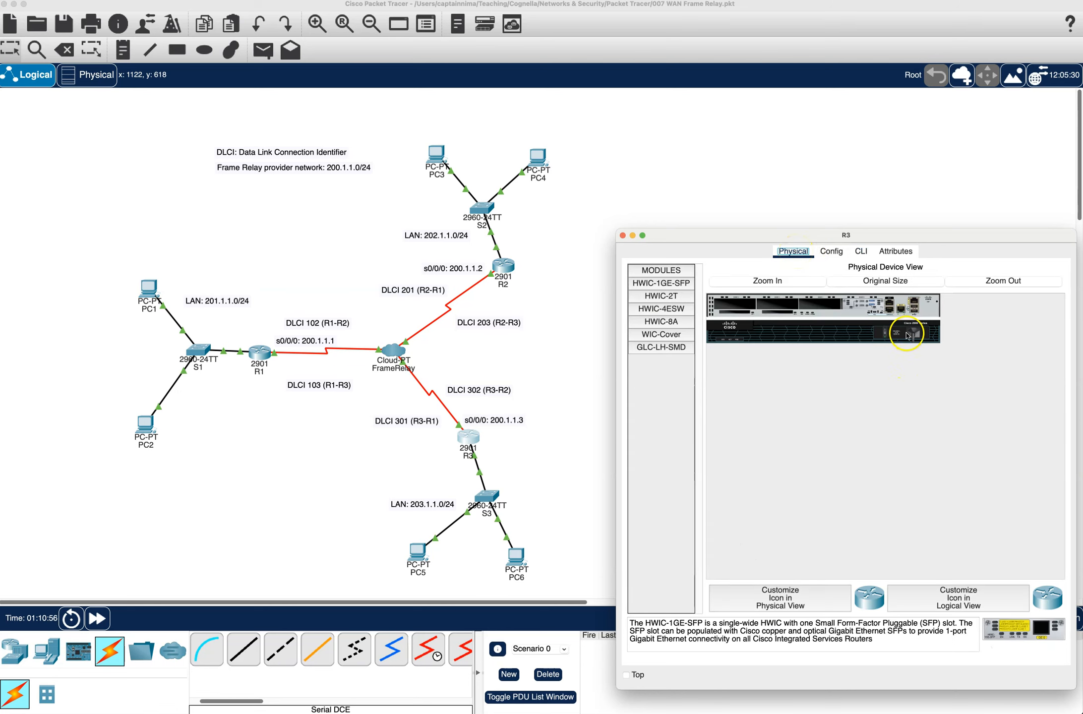
left_click(886, 334)
left_click_drag(863, 304, 658, 387)
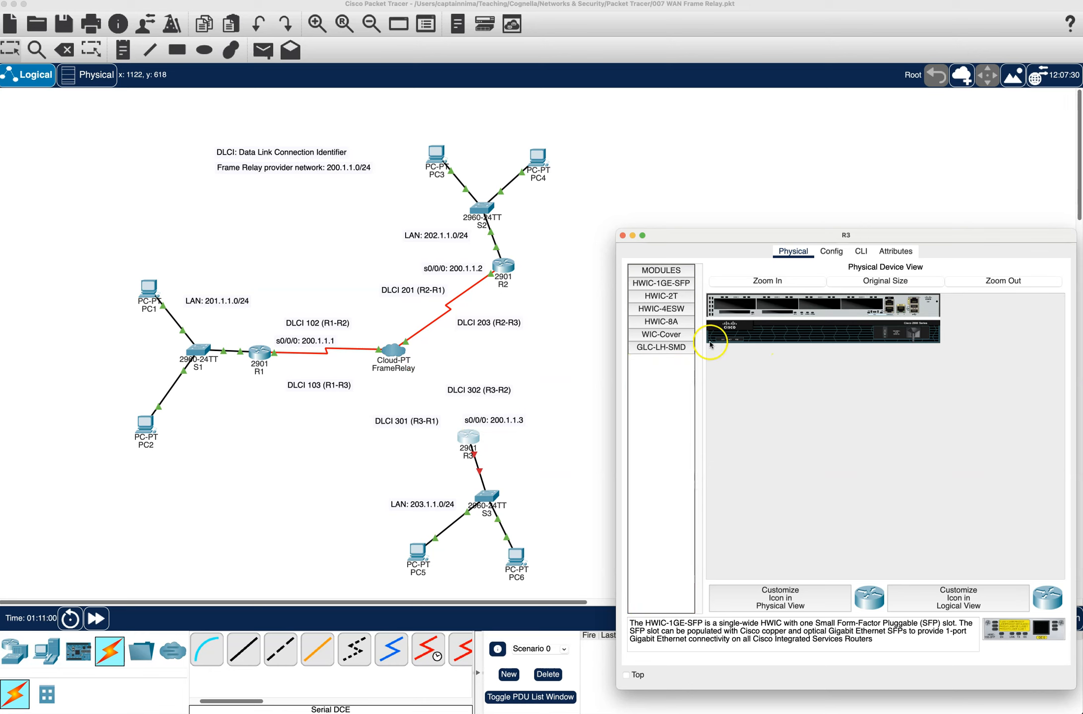
- Install an HWIC-2T module in R3's rightmost expansion slot, power the router on and open its command line
left_click(664, 301)
left_click_drag(664, 302, 864, 304)
left_click(888, 336)
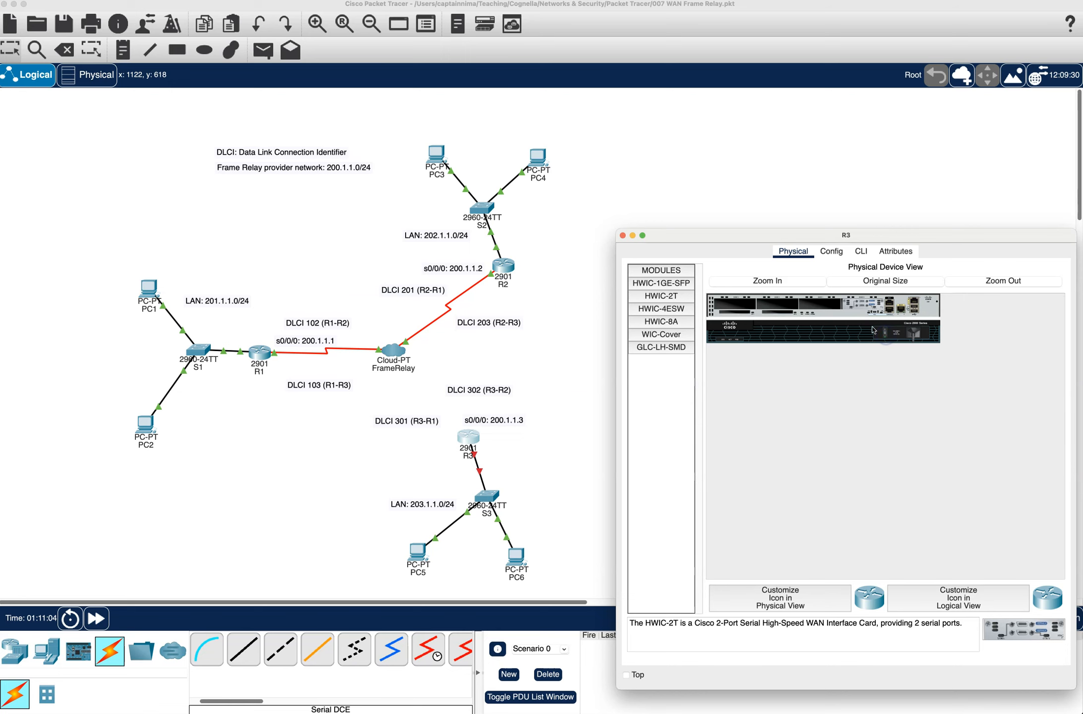
left_click(861, 251)
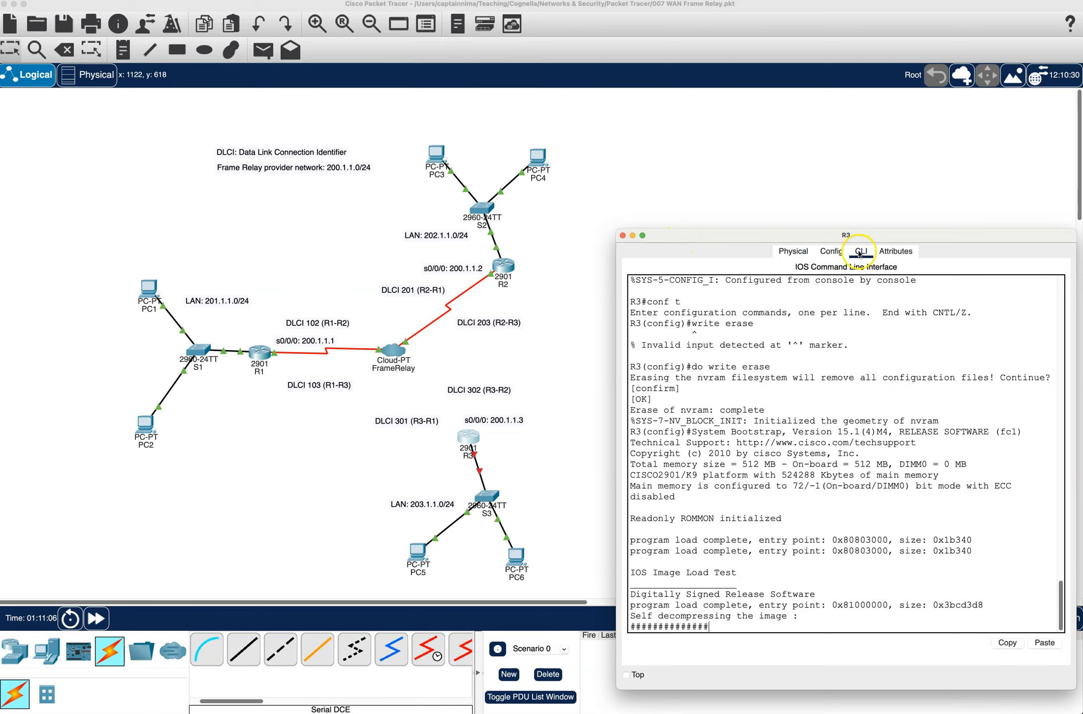
- Close R3's window and review the DLCI entries configured on Serial1 and Serial2 of the FrameRelay cloud
left_click_drag(694, 234, 667, 170)
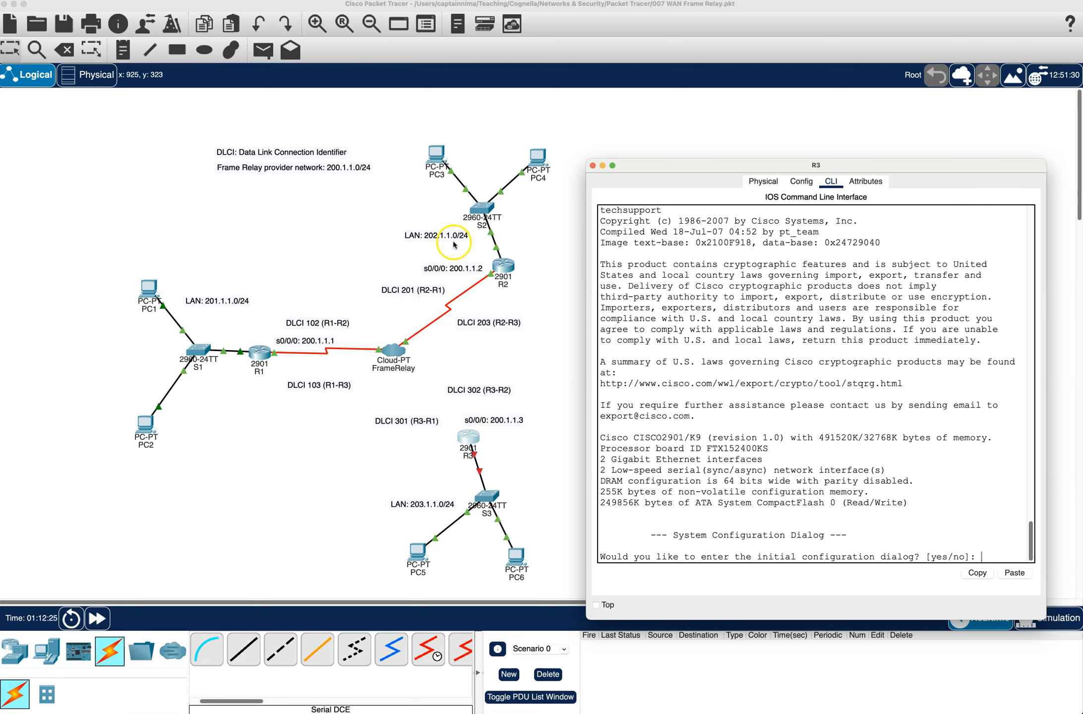
left_click(593, 165)
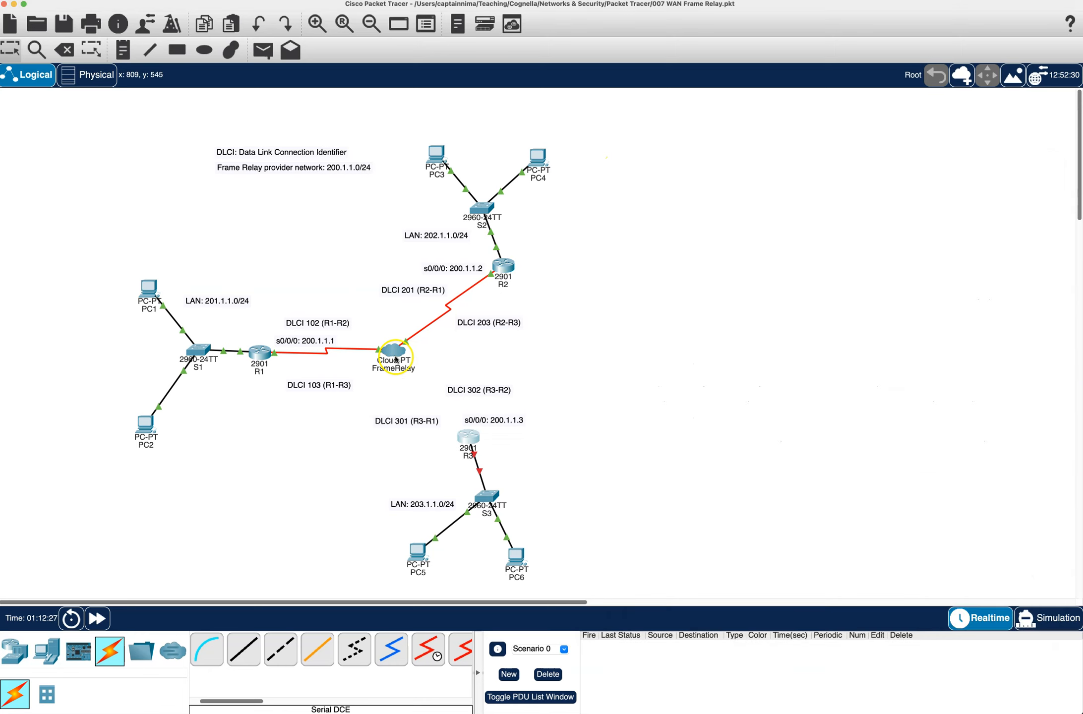
left_click(397, 353)
left_click_drag(841, 235, 825, 173)
left_click(825, 191)
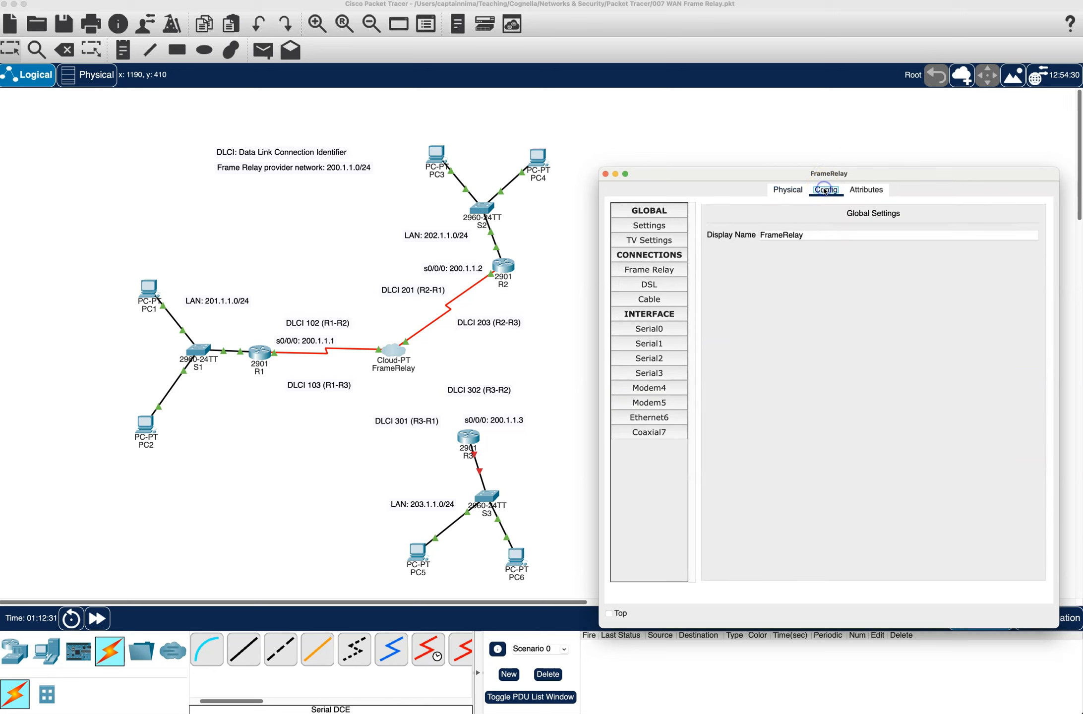
left_click(648, 345)
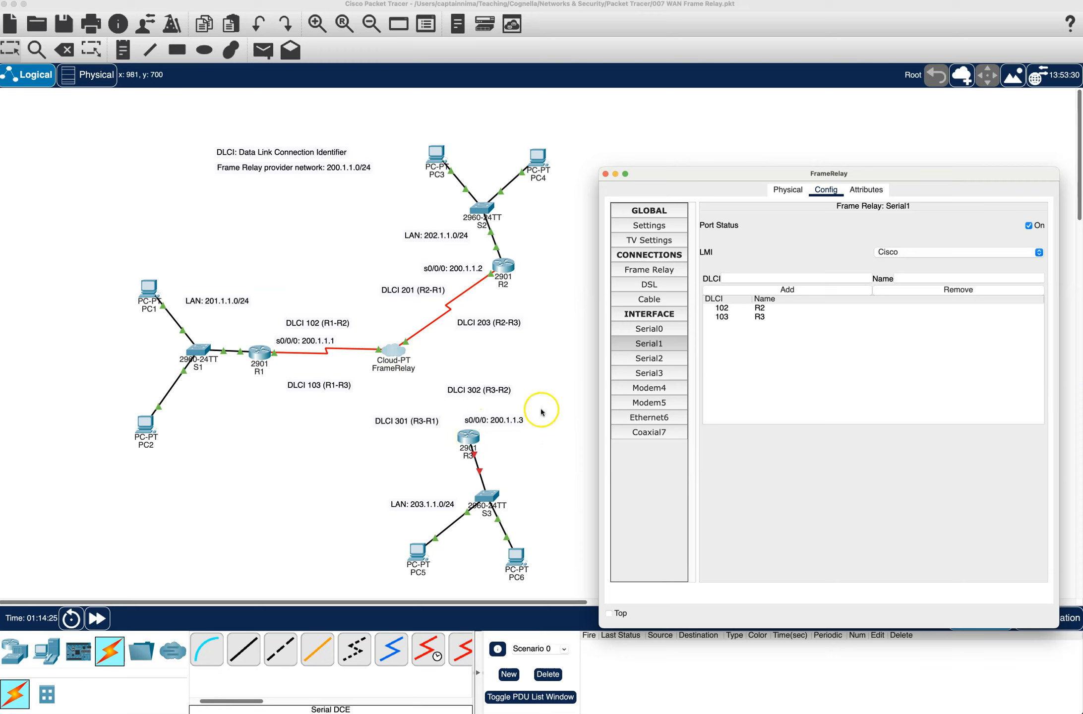
left_click(650, 359)
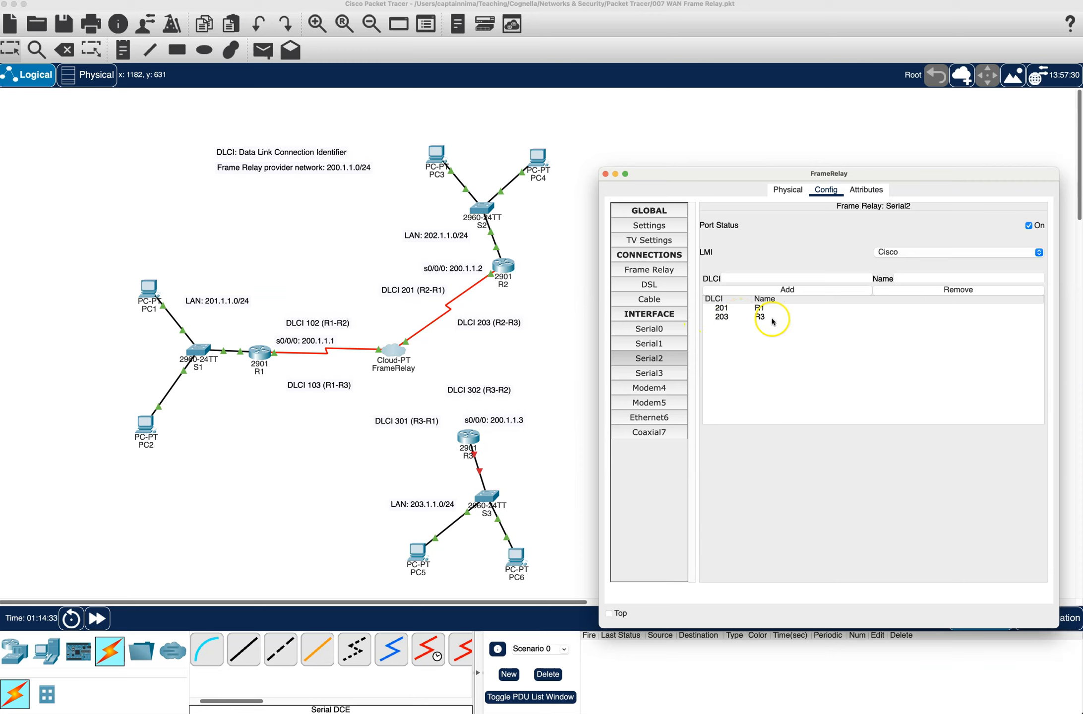
- Remove the DLCI 301 and 302 entries from the FrameRelay cloud's Serial3 interface
left_click(658, 376)
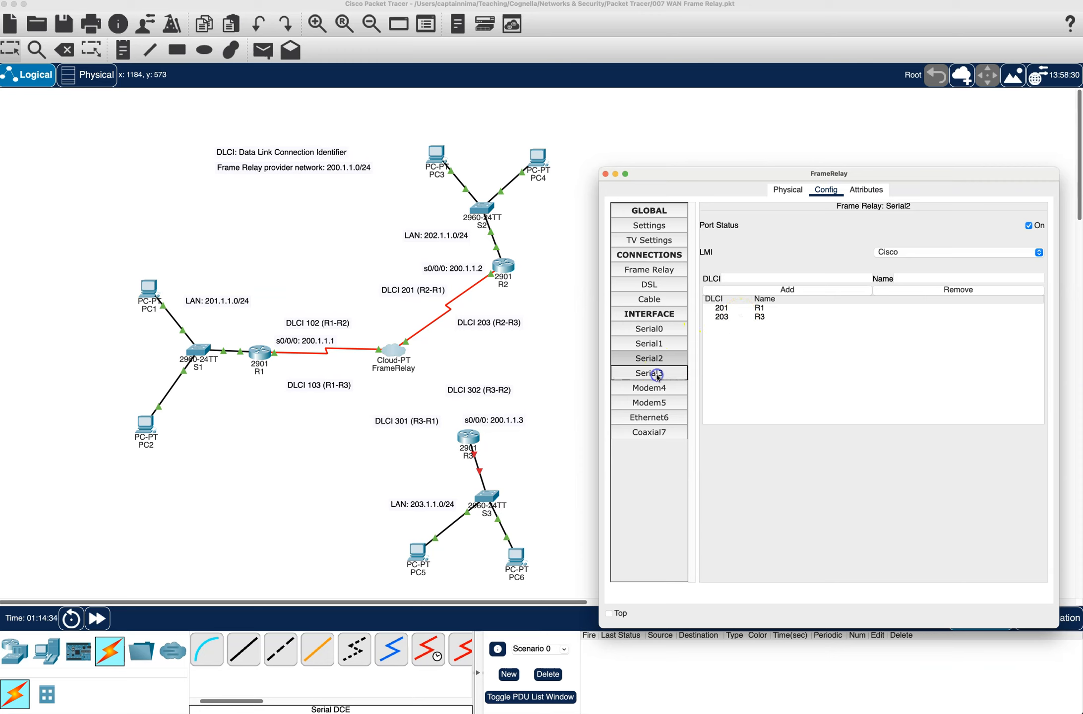
left_click(721, 309)
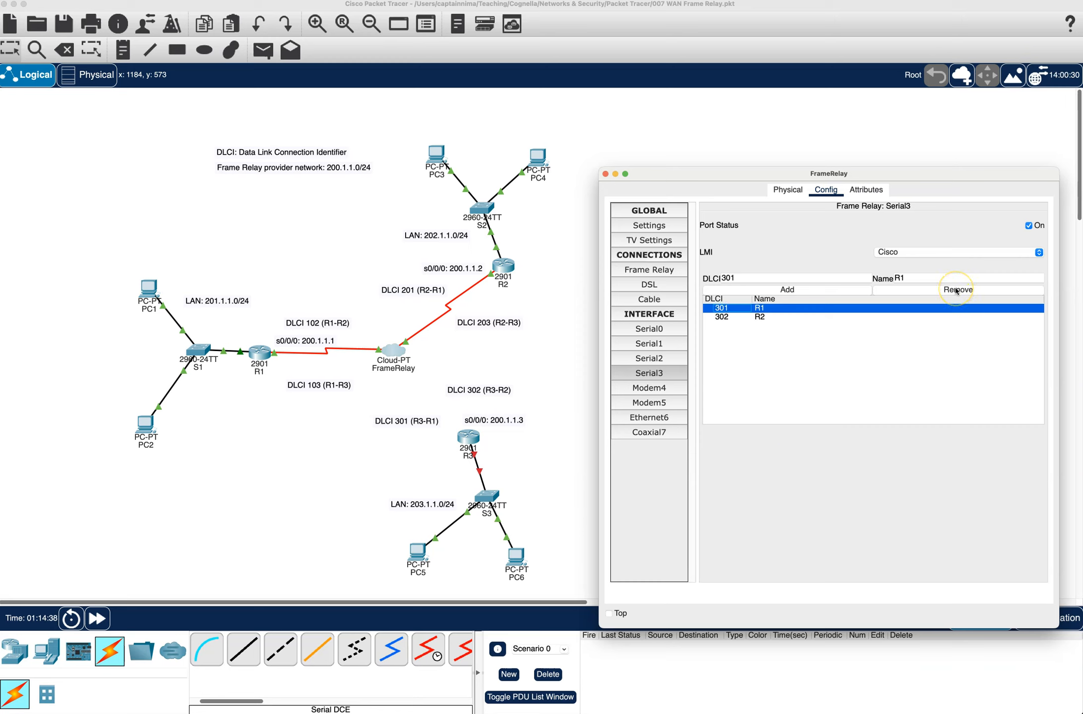
left_click(764, 310)
left_click(939, 296)
left_click(939, 297)
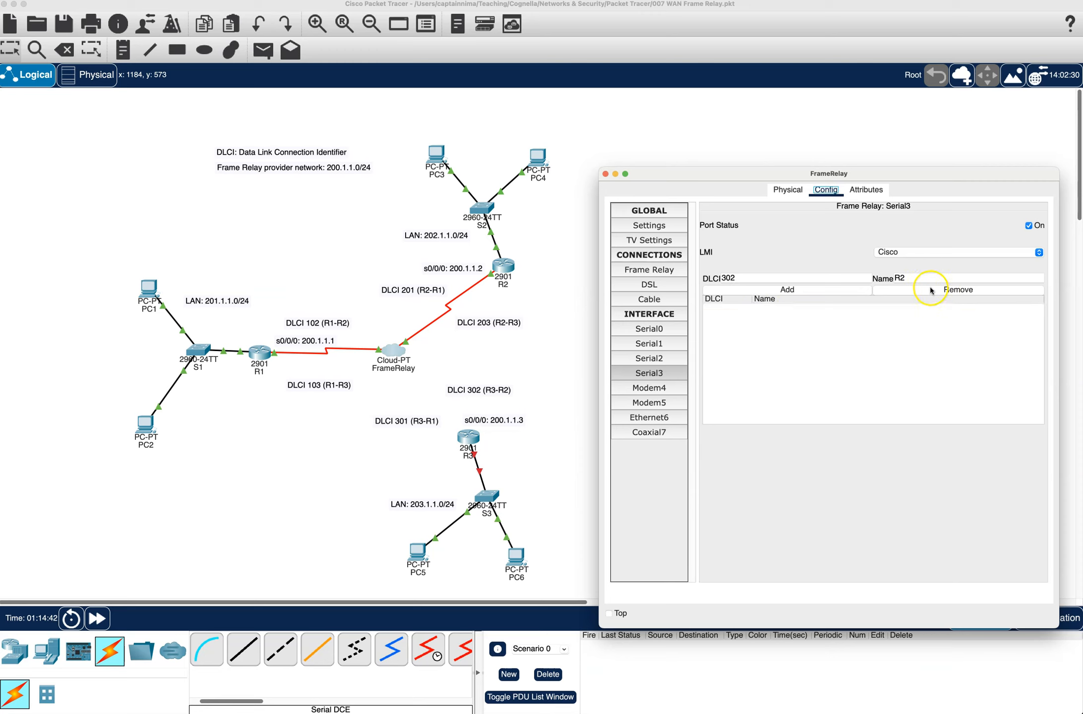
- Add DLCI 301 named R1 and DLCI 302 named R2 to the cloud's Serial3 interface
left_click(774, 277)
double_click(775, 276)
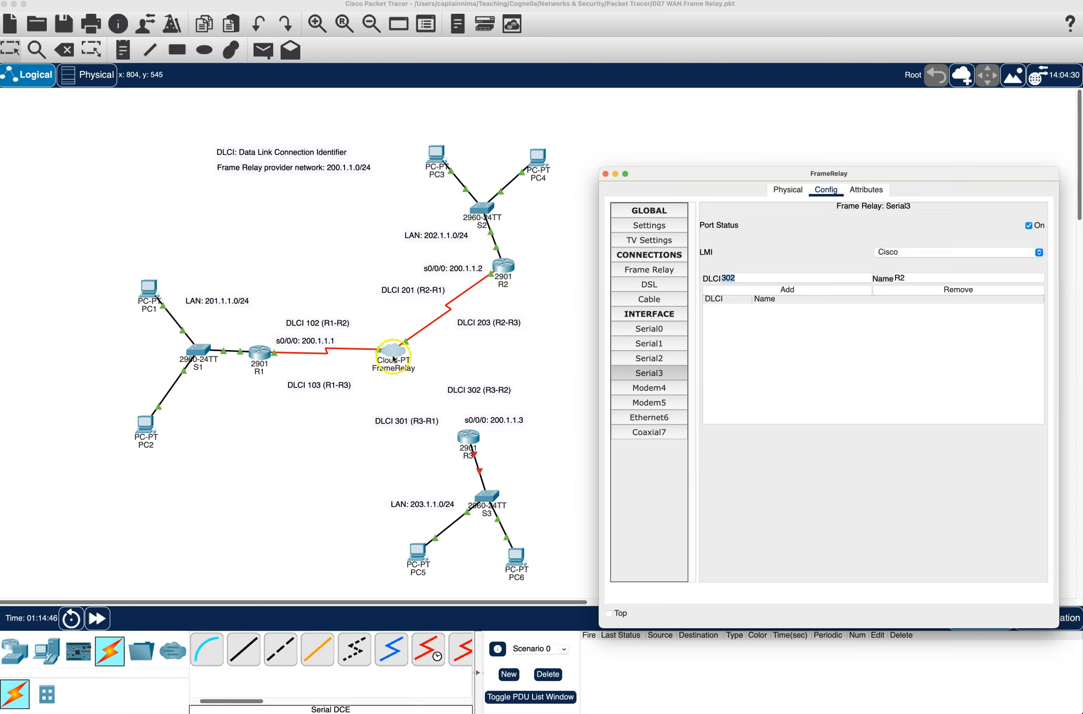
left_click(647, 373)
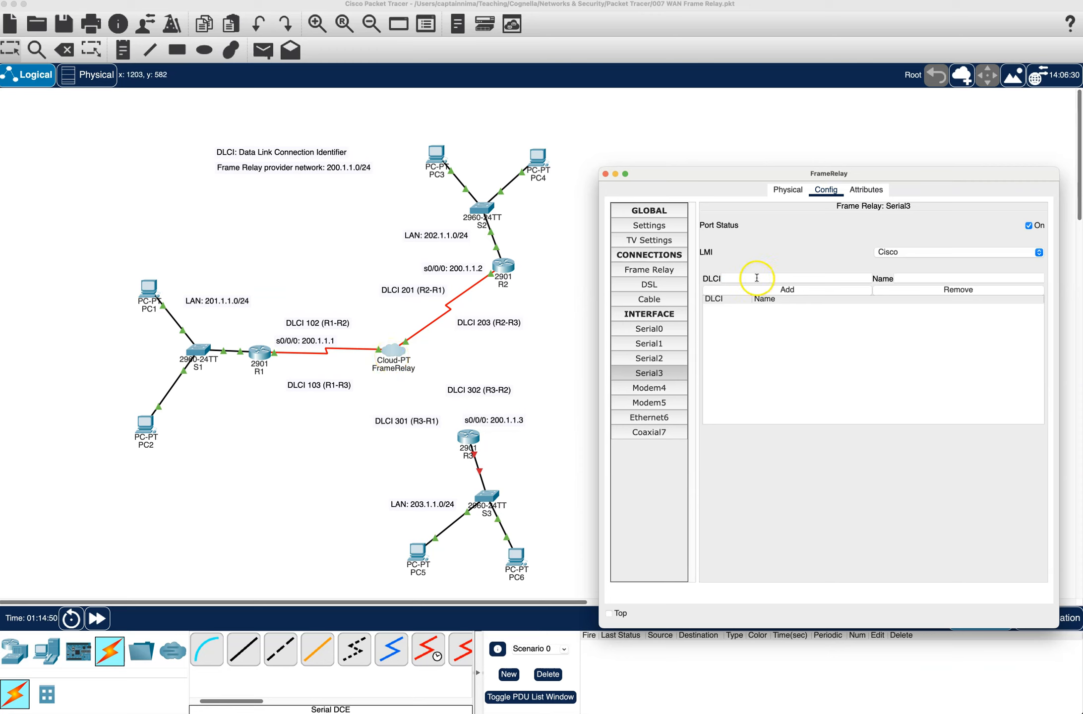
left_click(399, 359)
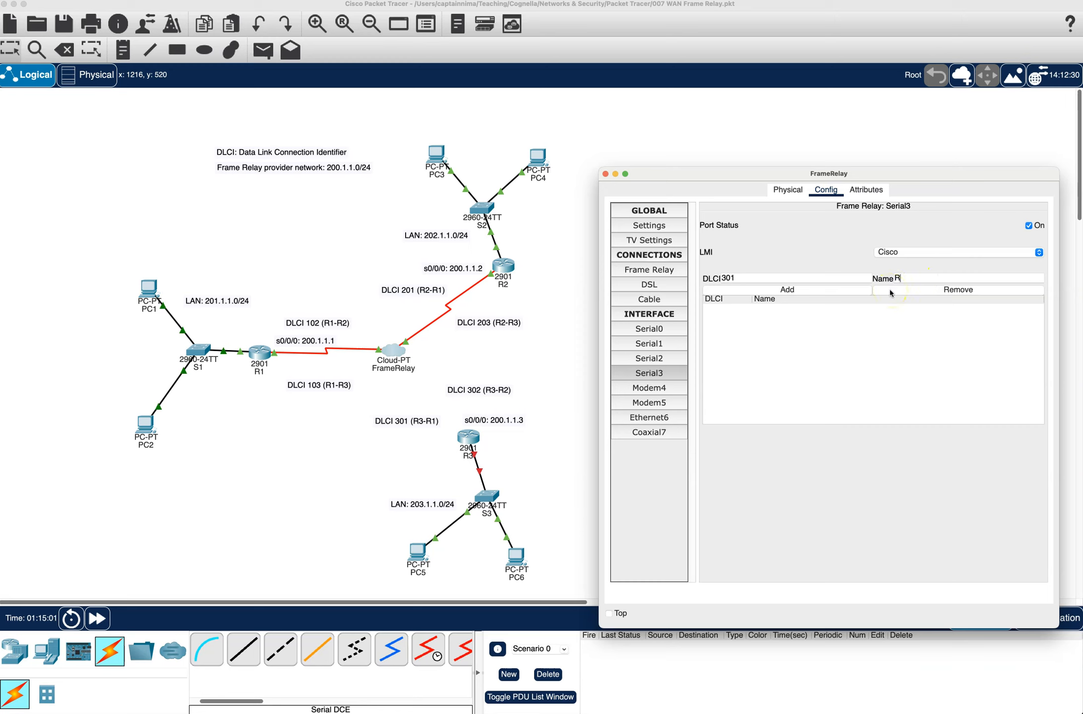
left_click(800, 291)
left_click(912, 275)
key("BackSpace")
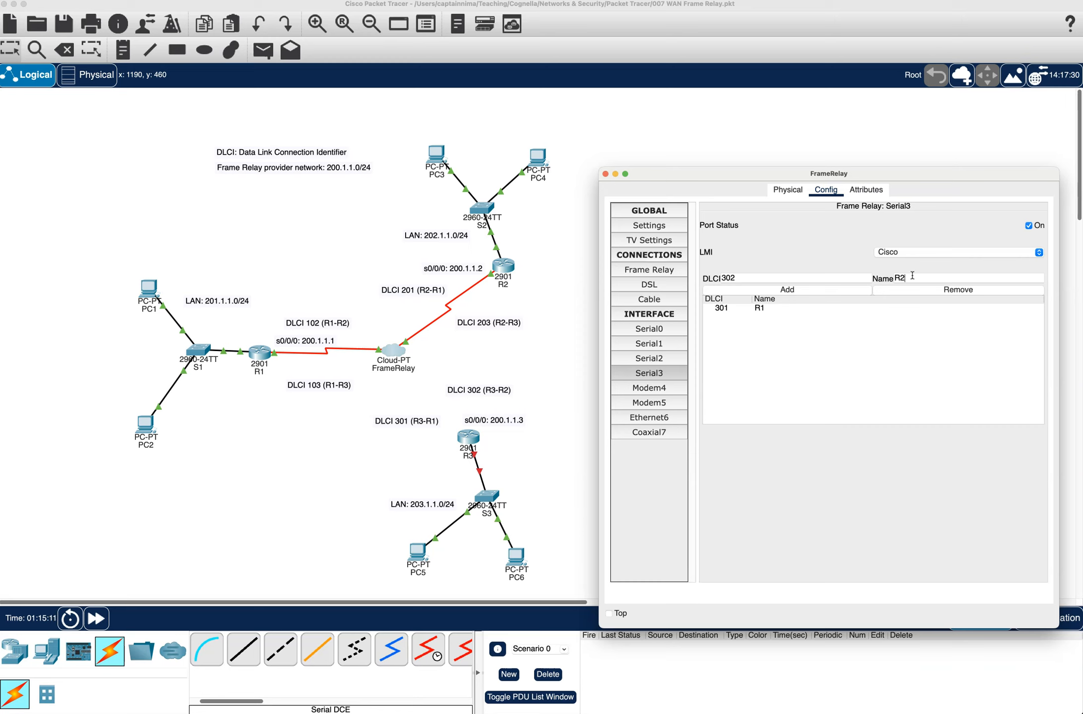
left_click(788, 290)
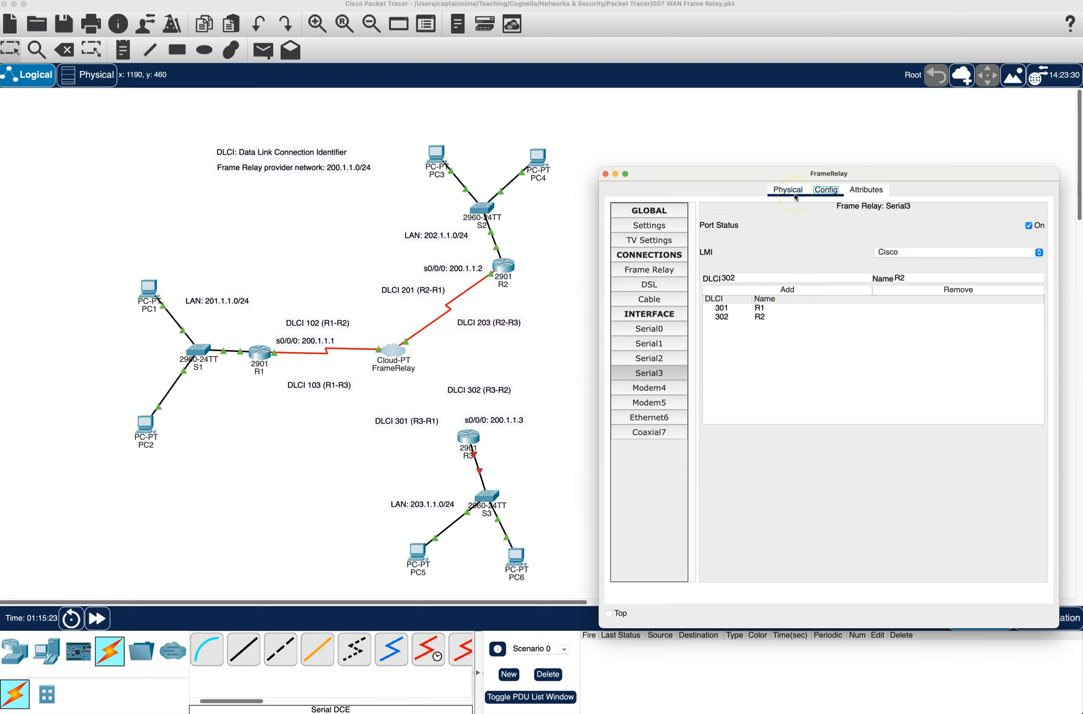
- Remove the existing Frame Relay connection between Serial1 R2 and Serial2 R1 from the cloud
left_click(651, 271)
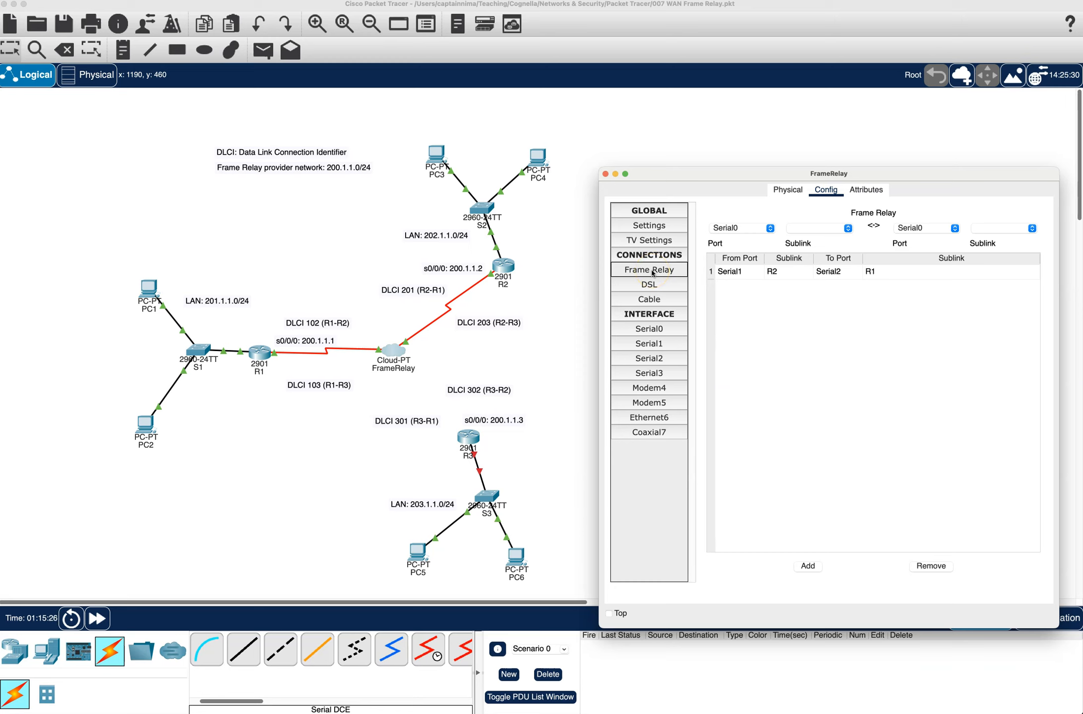
left_click(869, 353)
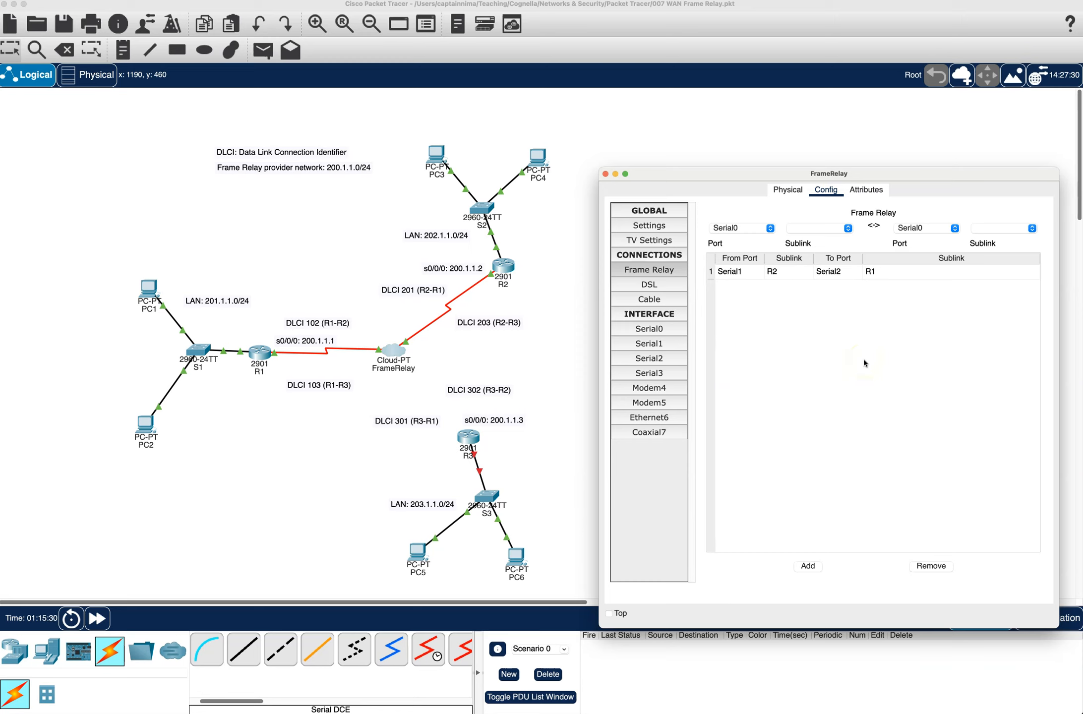
left_click(893, 273)
left_click(937, 567)
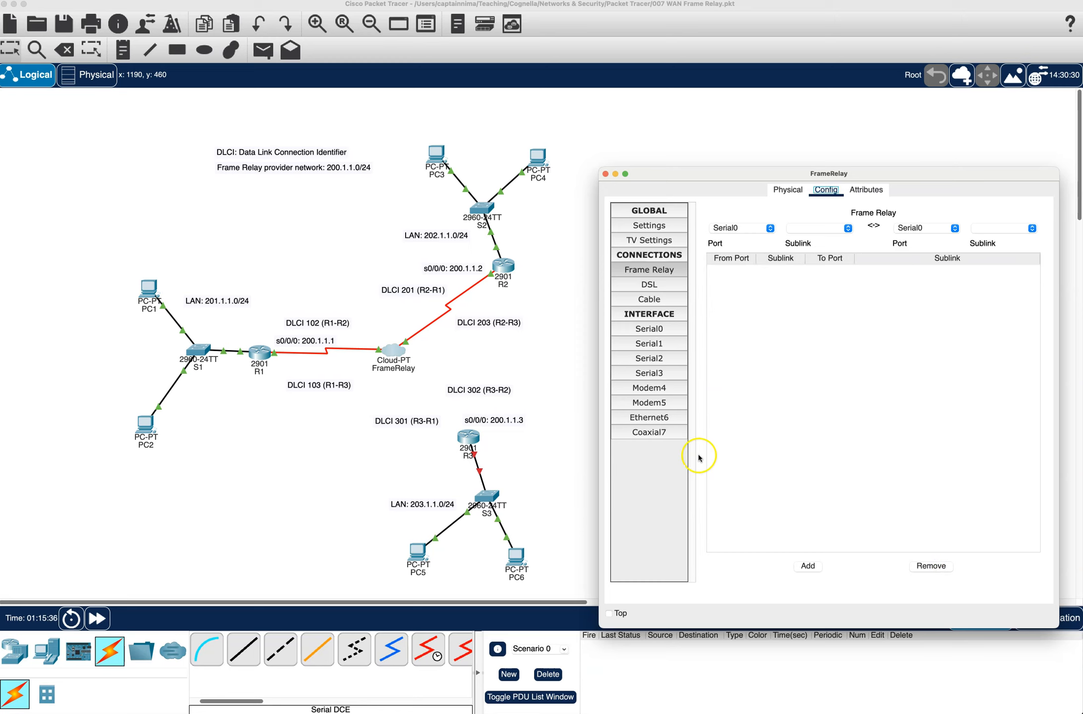
- Connect the FrameRelay cloud to R3's Serial0/0/0 port with a Serial DCE cable
left_click(368, 502)
left_click(428, 647)
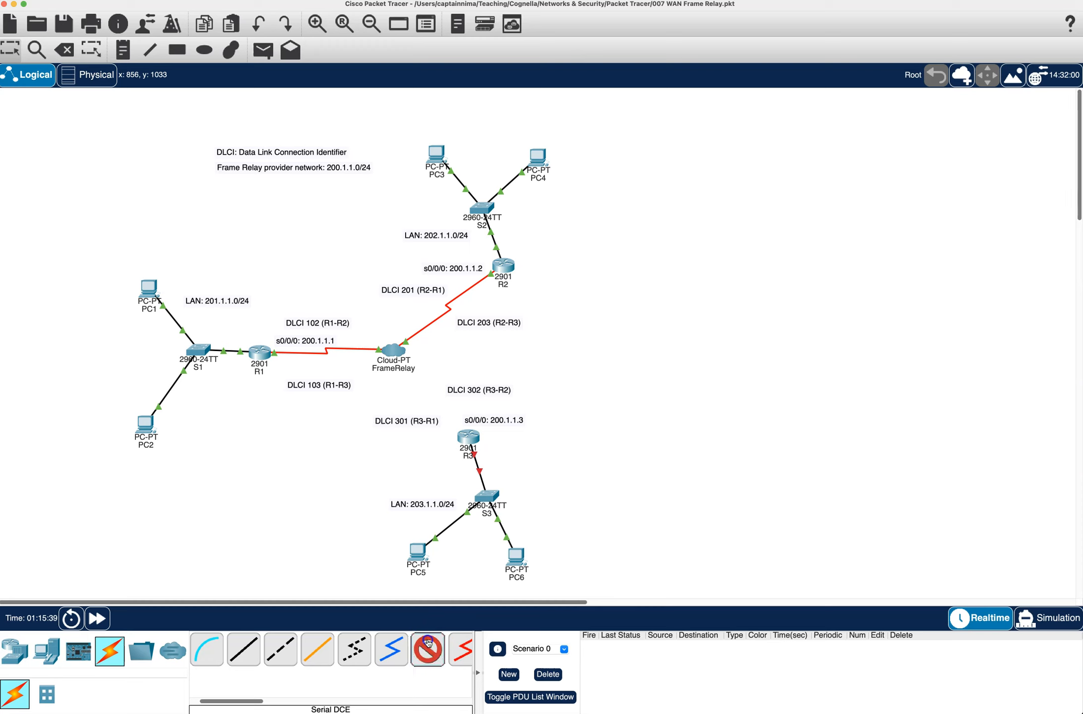
left_click(393, 350)
left_click(430, 369)
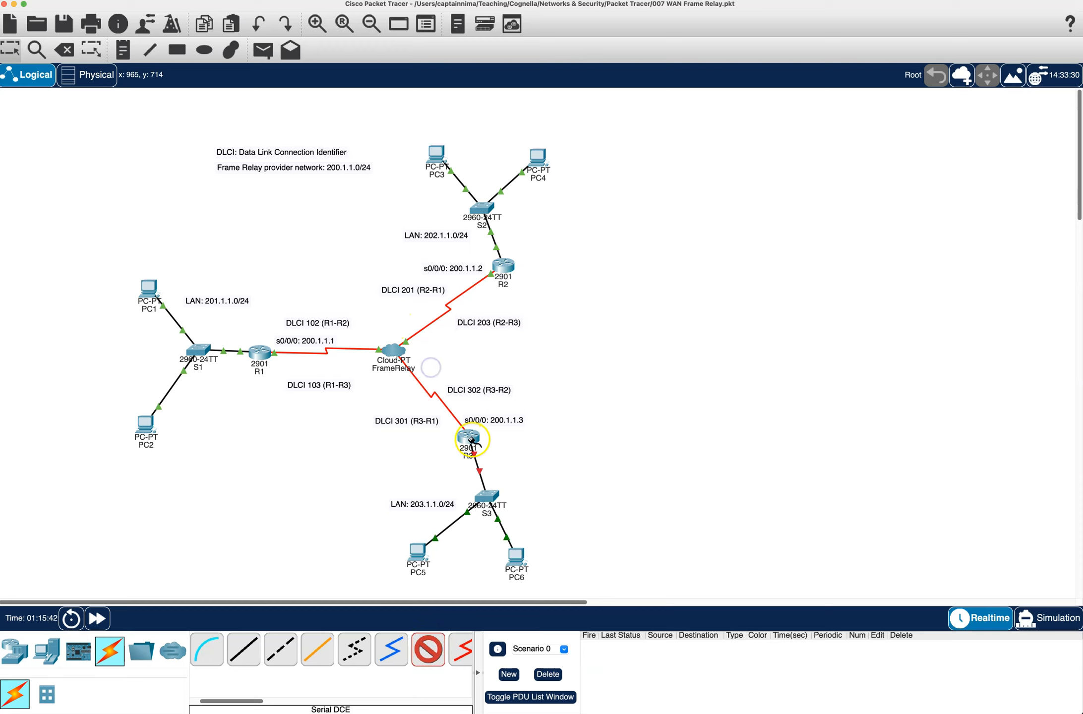
left_click(468, 436)
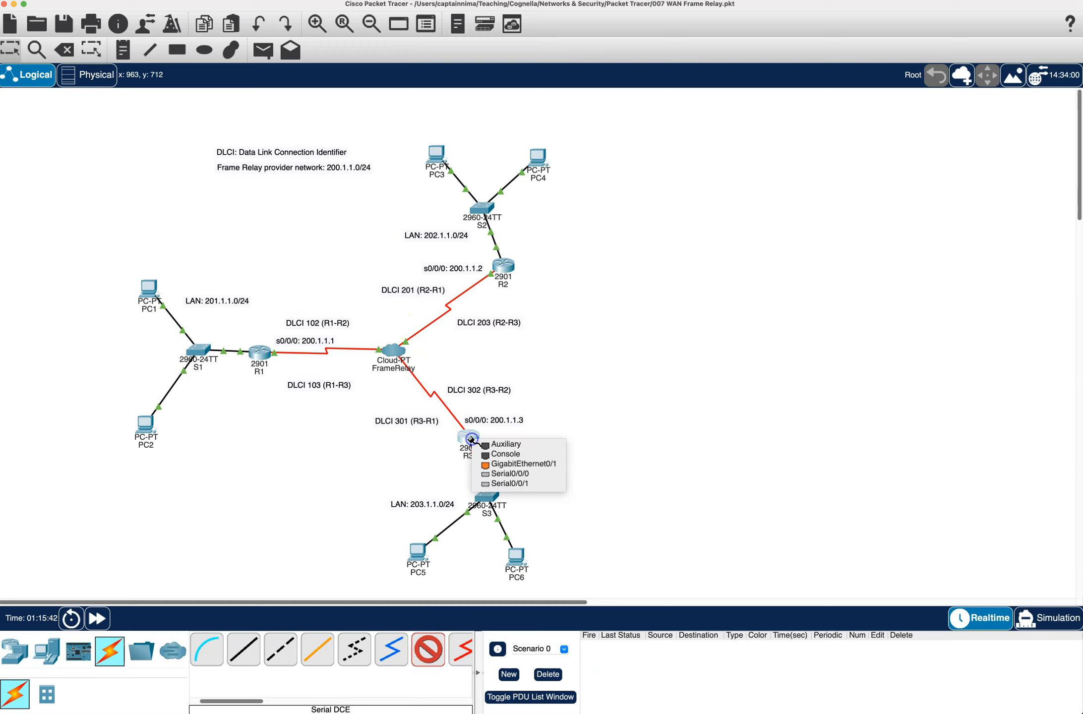
left_click(505, 475)
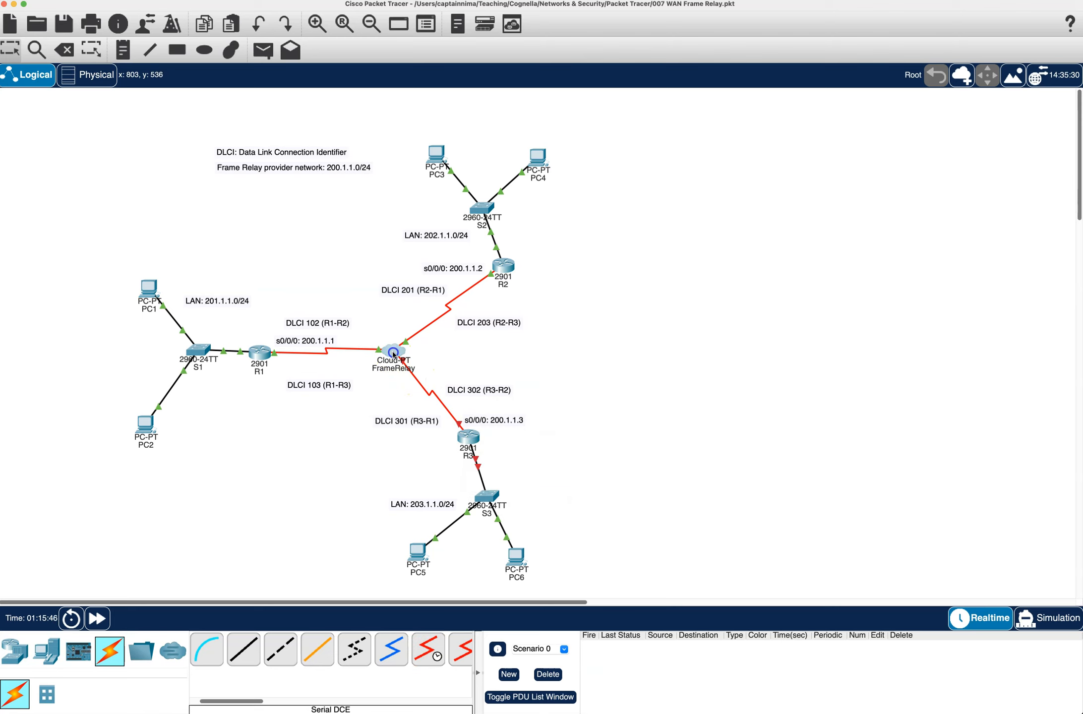
- Add a Frame Relay connection in the cloud from Serial1 sublink R2 to Serial2 sublink R1
left_click(393, 353)
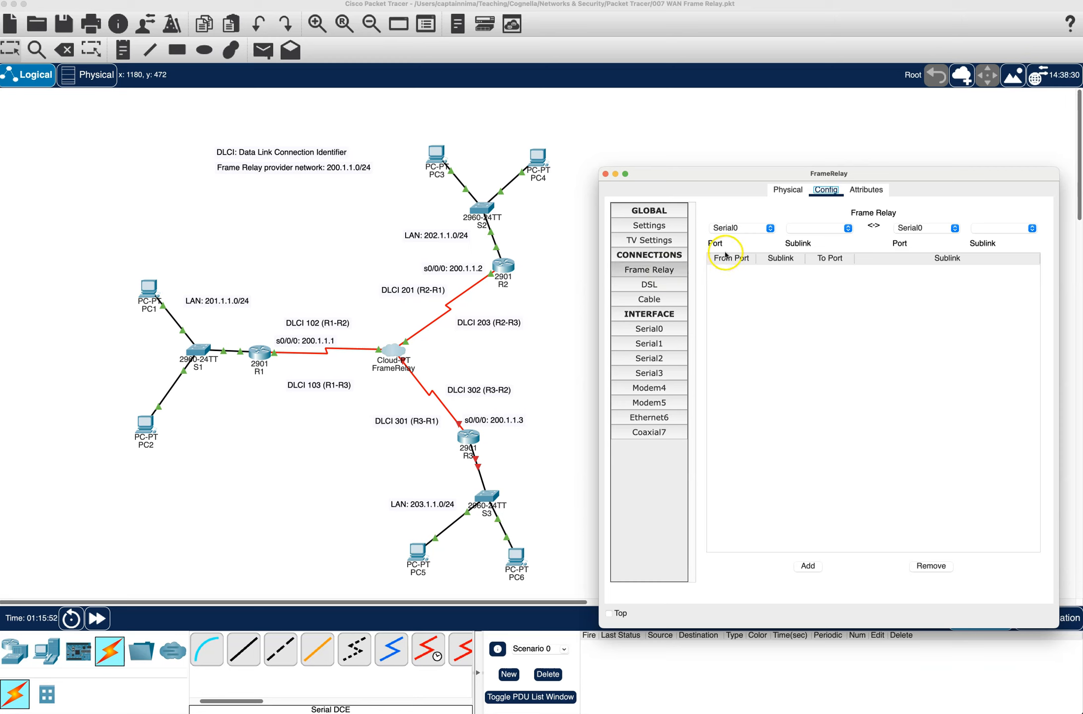
left_click(746, 229)
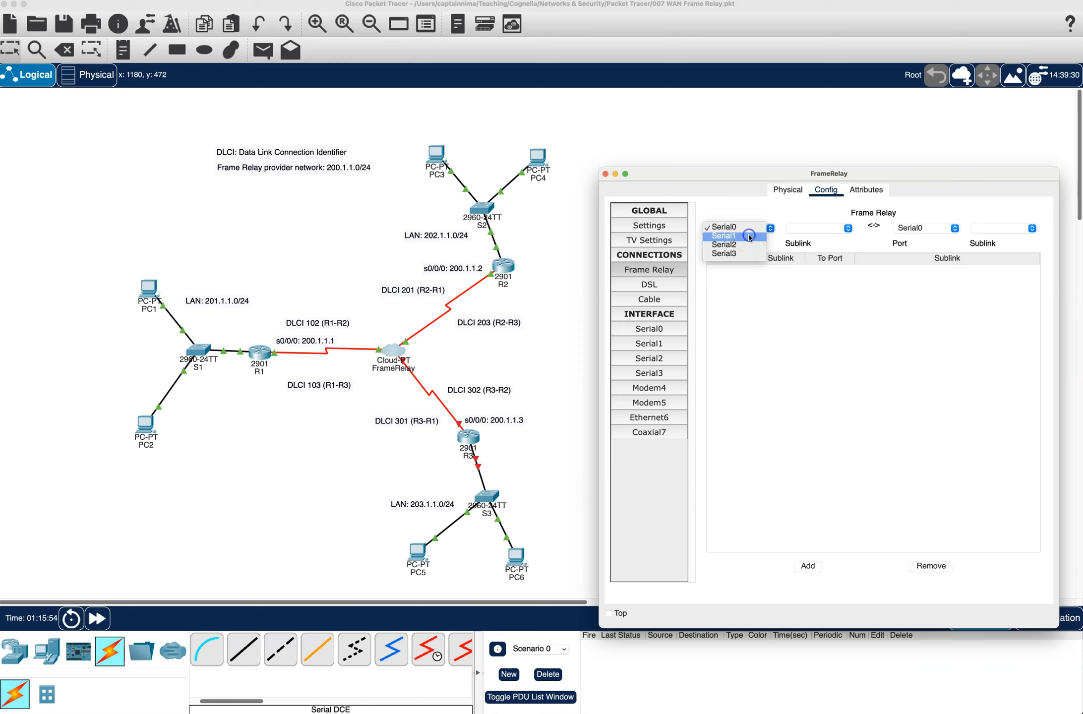
left_click(749, 236)
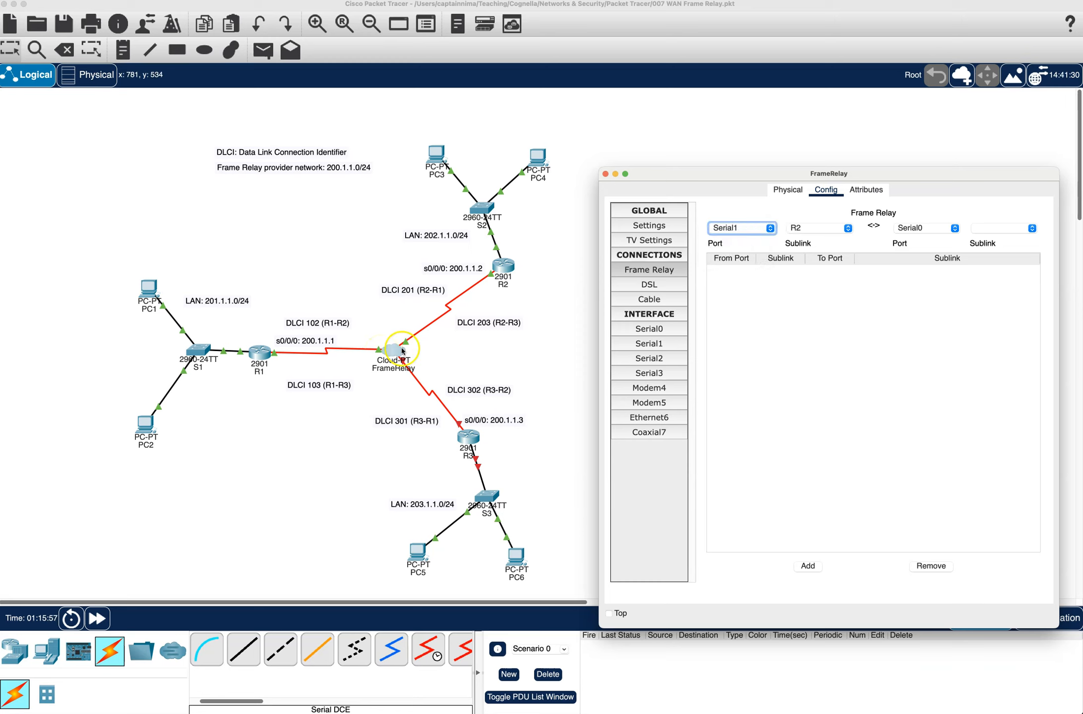
left_click(846, 230)
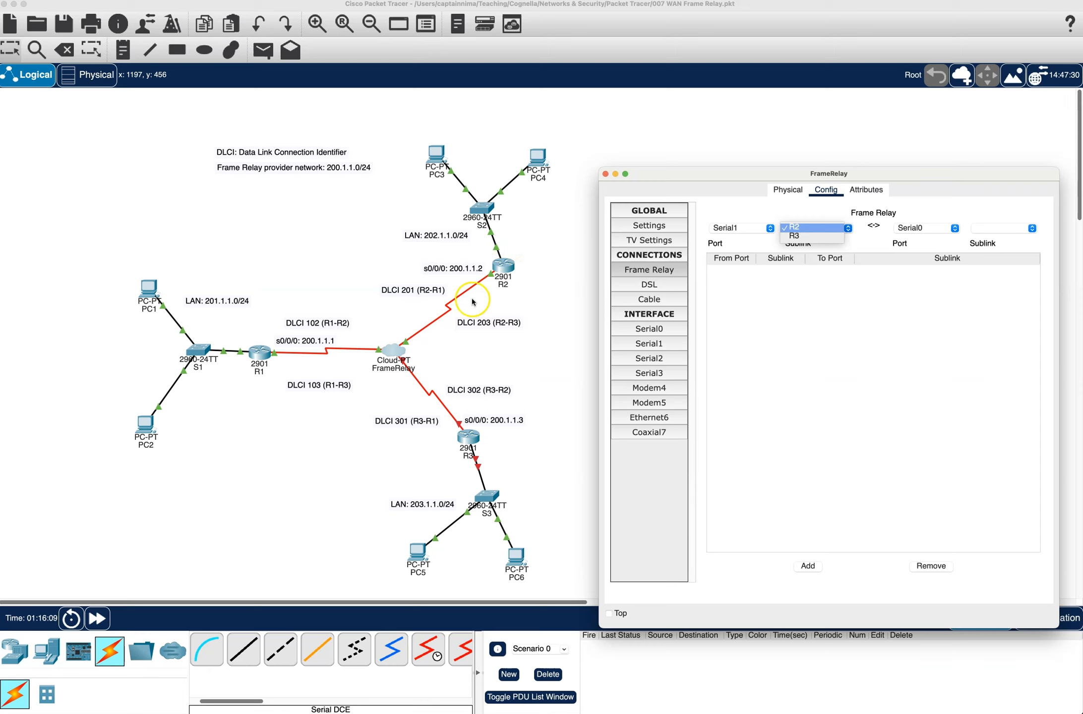
left_click(818, 227)
left_click(937, 227)
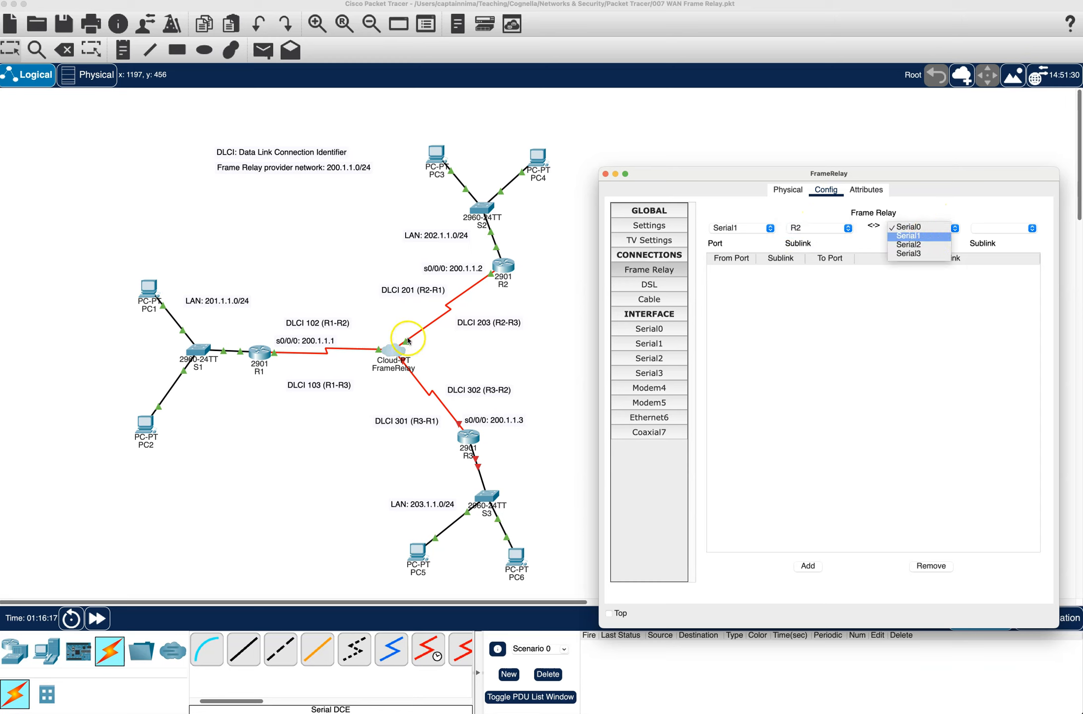
left_click(930, 245)
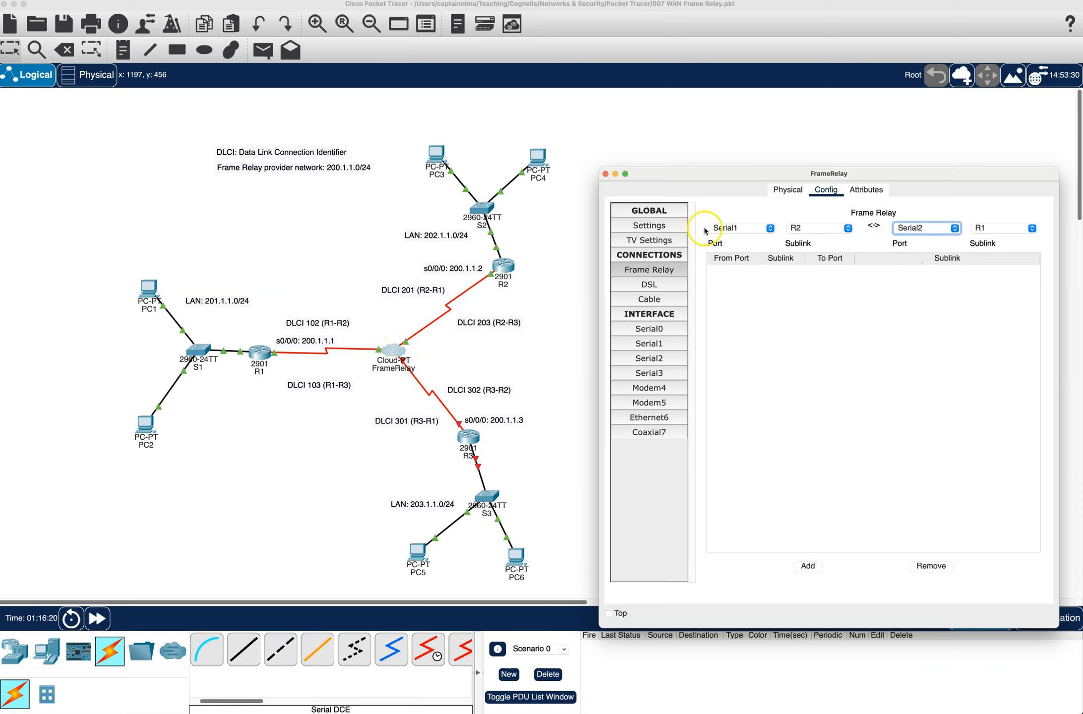
left_click(809, 567)
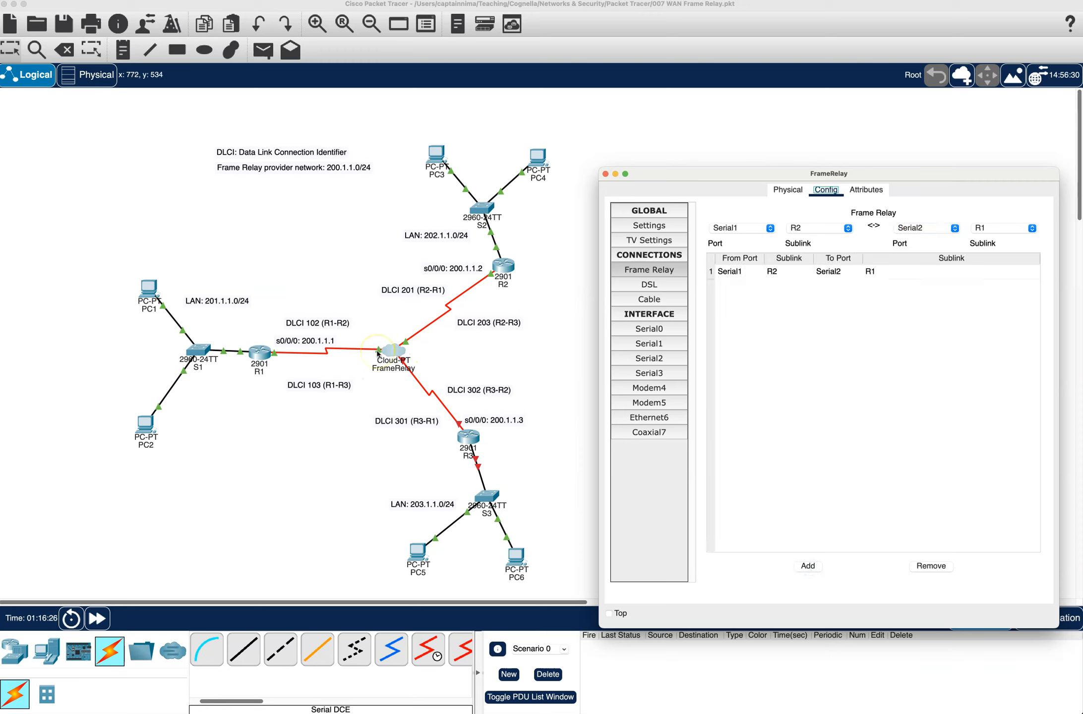
- Add a Frame Relay connection in the cloud from Serial1 sublink R3 to Serial3 sublink R1
left_click(829, 227)
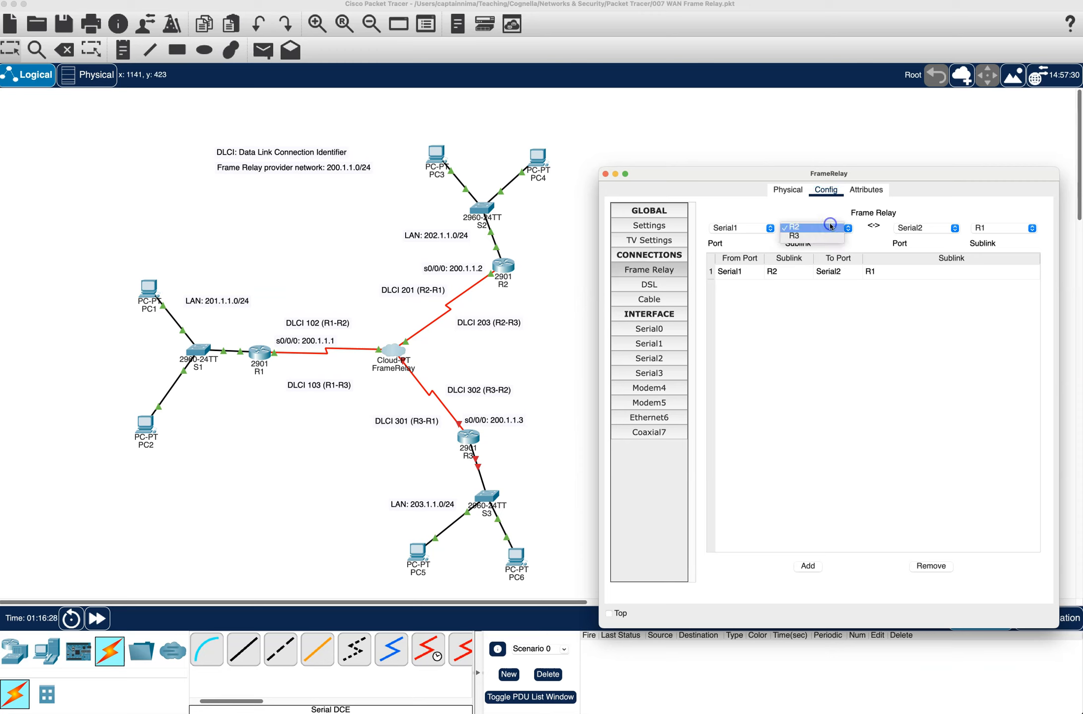
left_click(818, 238)
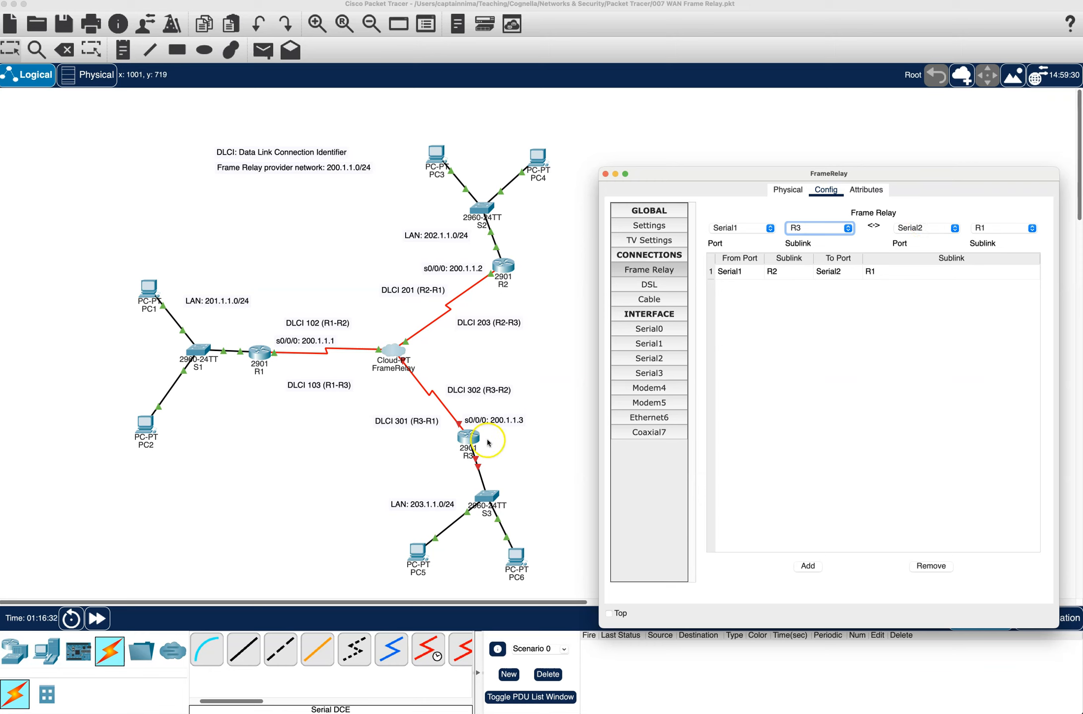
left_click(914, 228)
left_click(911, 237)
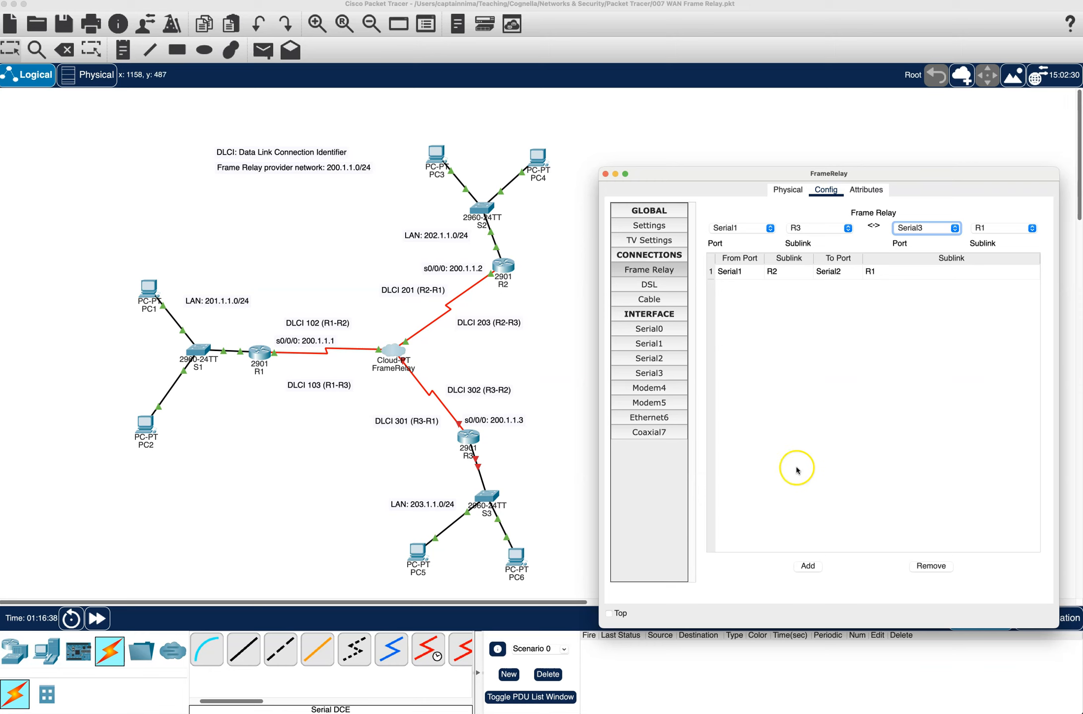
left_click(809, 566)
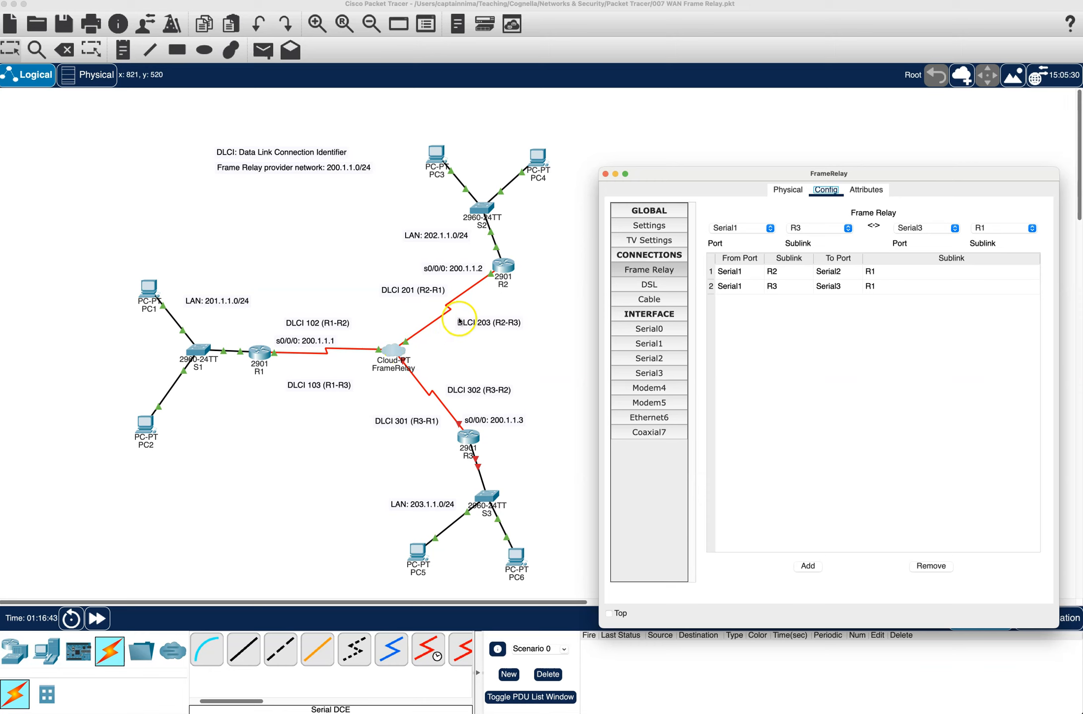
- Add a Frame Relay connection in the cloud from Serial2 sublink R3 to Serial3 sublink R2, and save the file
left_click(812, 227)
left_click(812, 227)
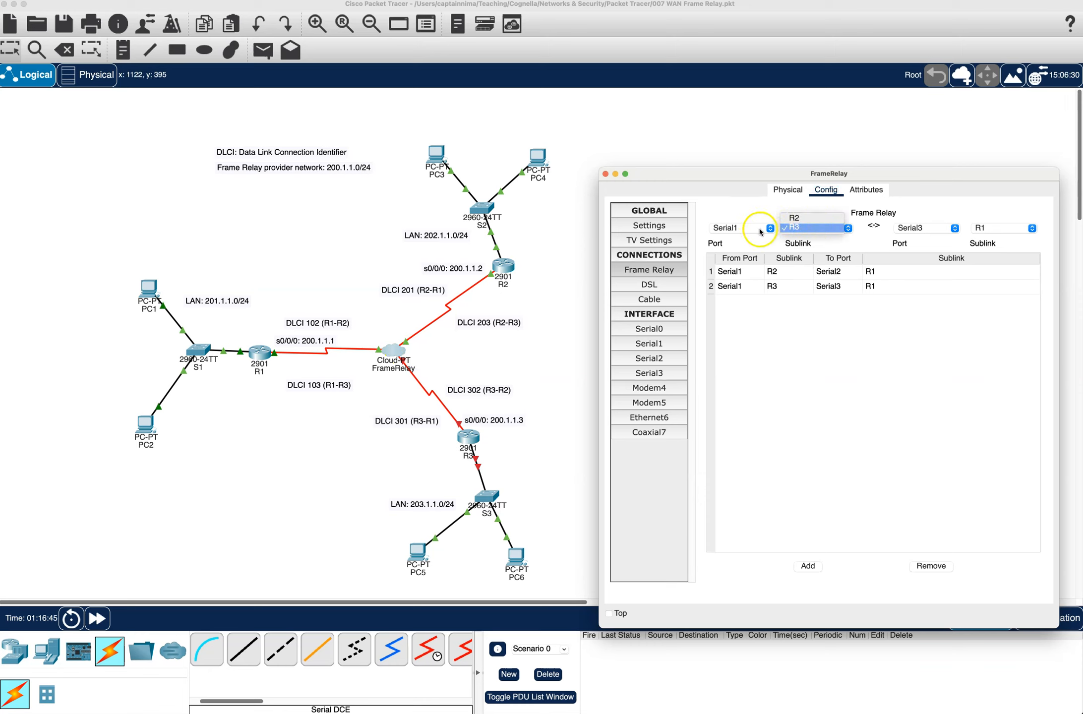
left_click(759, 229)
left_click(759, 236)
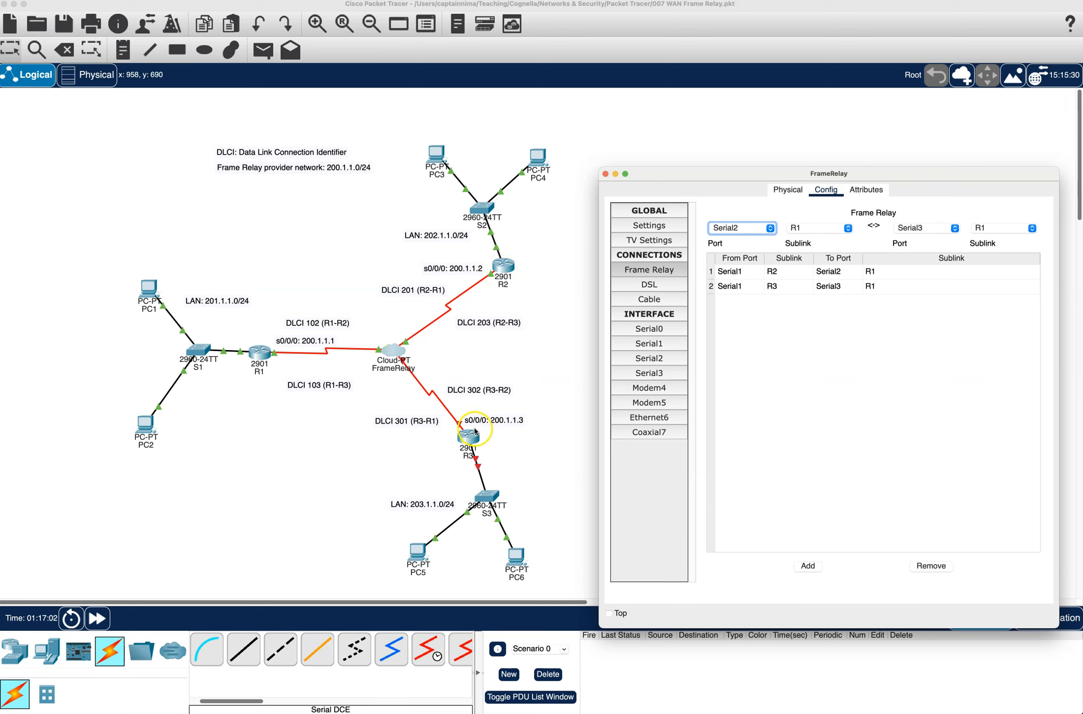
left_click(839, 232)
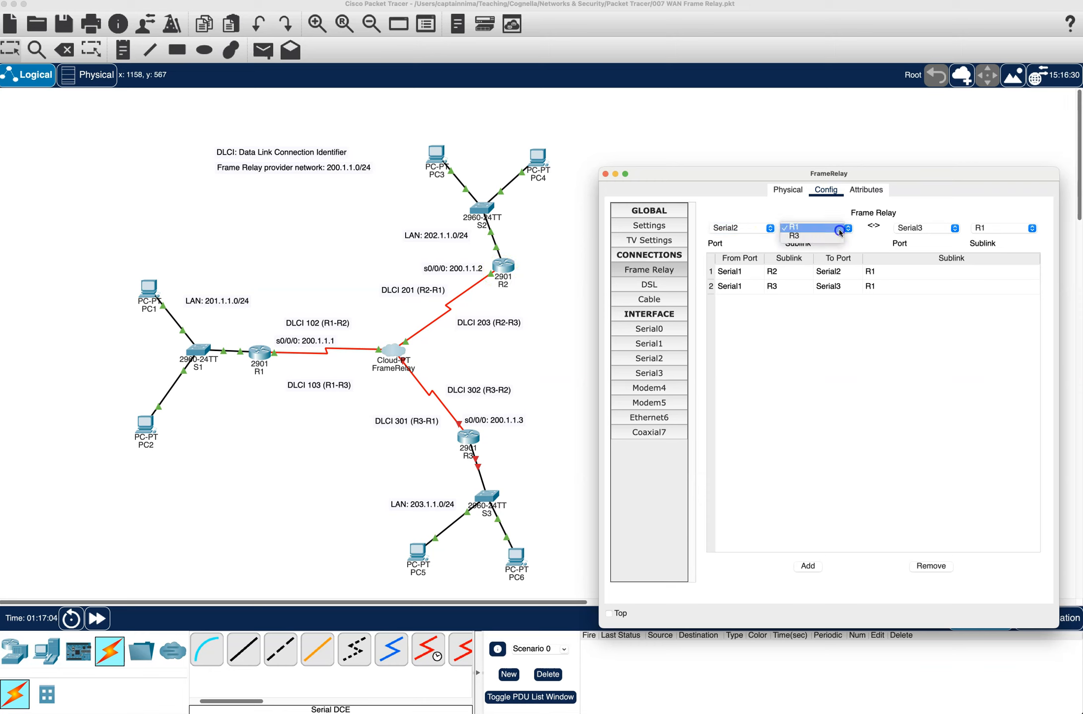
left_click(813, 237)
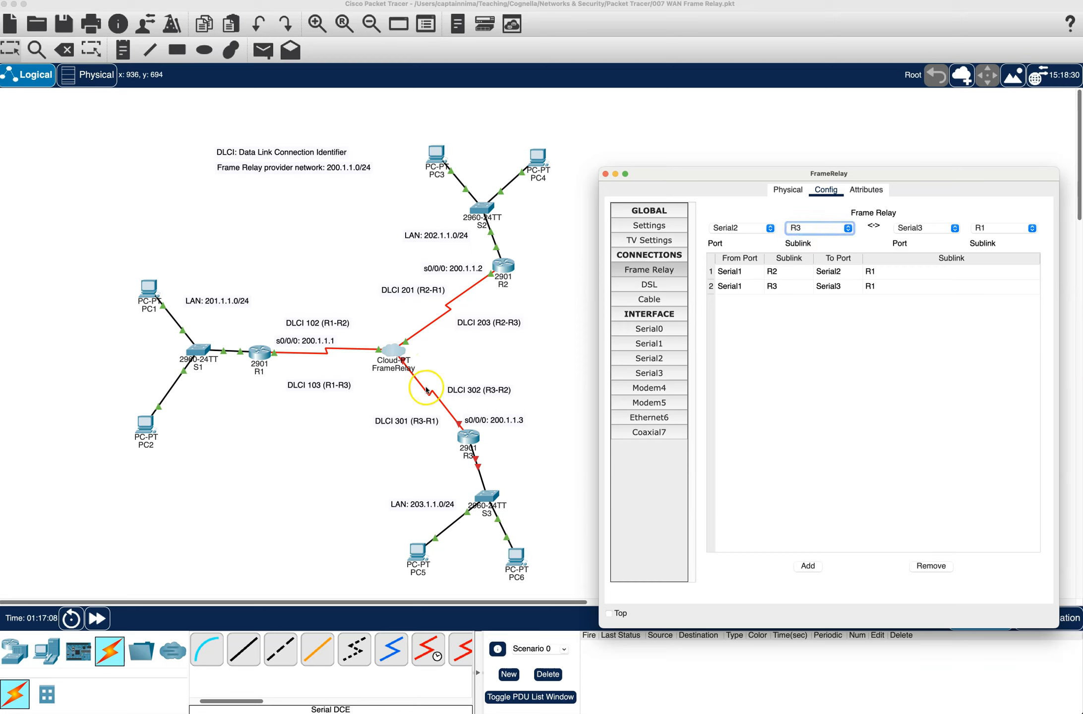
left_click(986, 229)
left_click(987, 239)
left_click(810, 566)
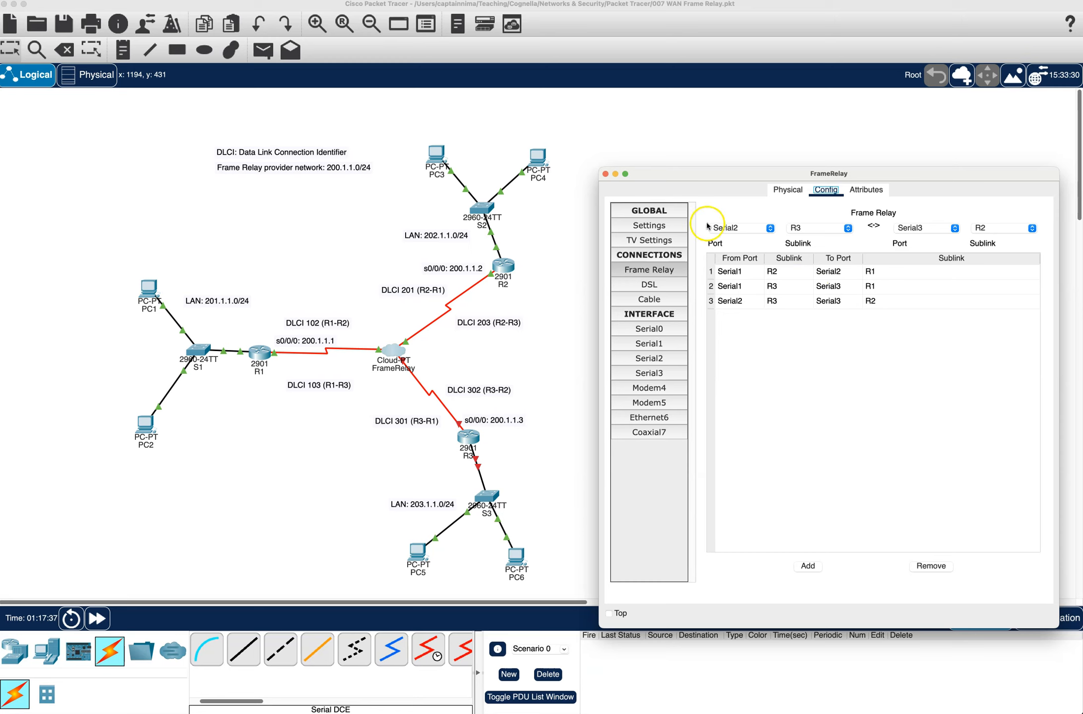
left_click(606, 176)
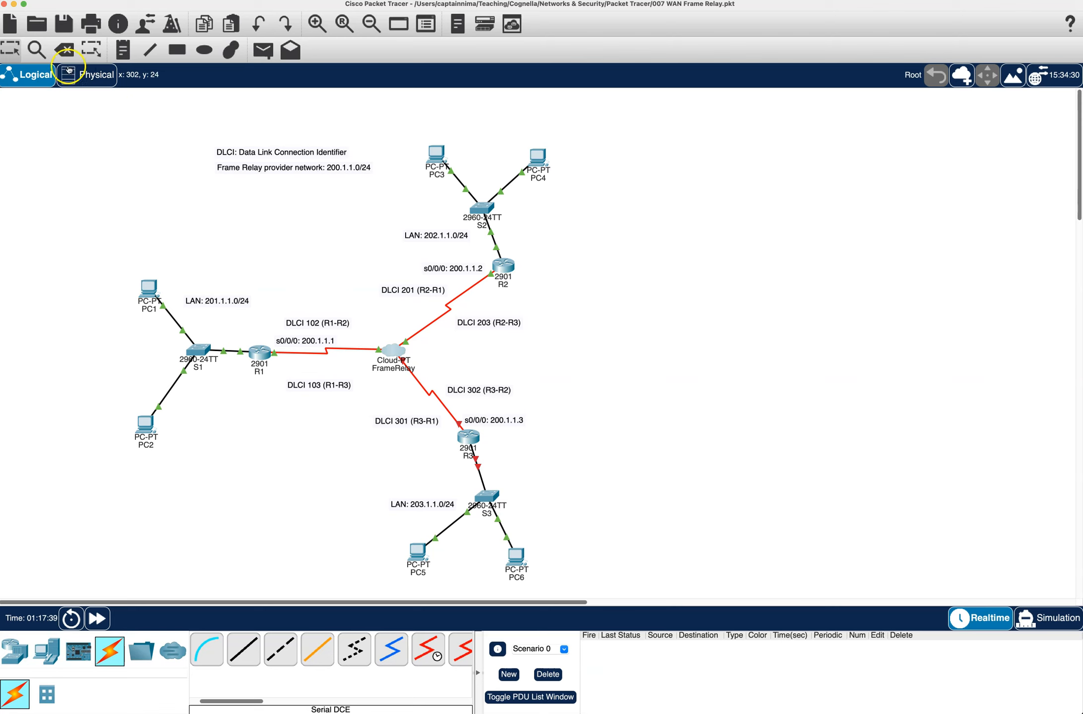
left_click(65, 27)
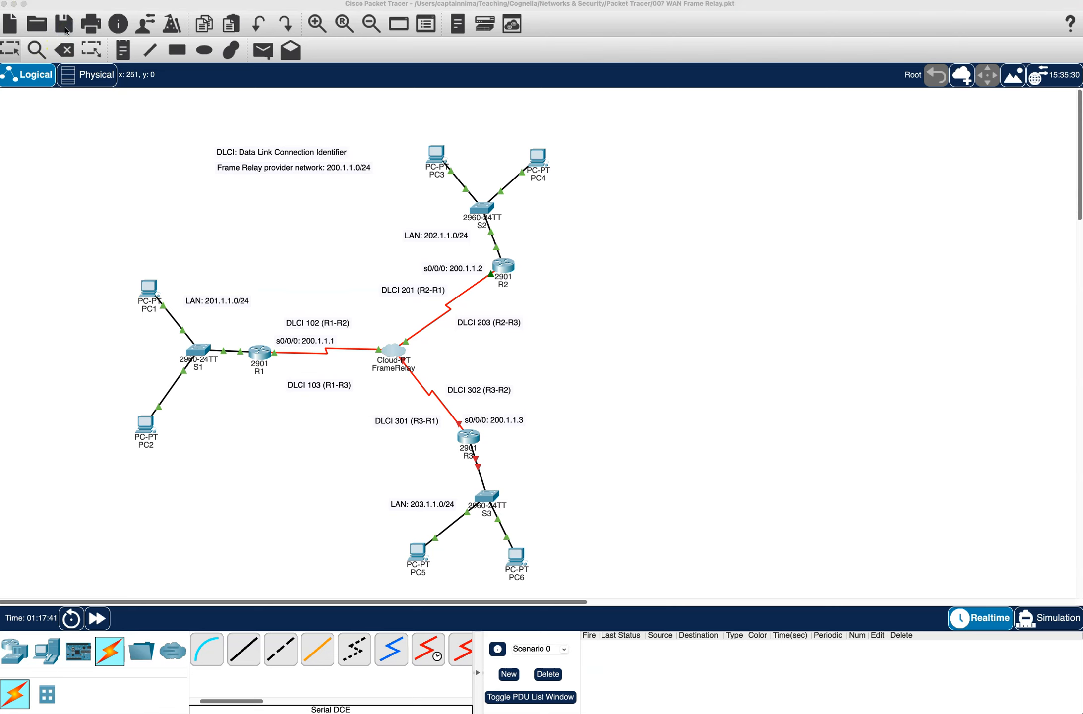
- Open router R3's command line and answer no to the initial configuration dialog
left_click(472, 436)
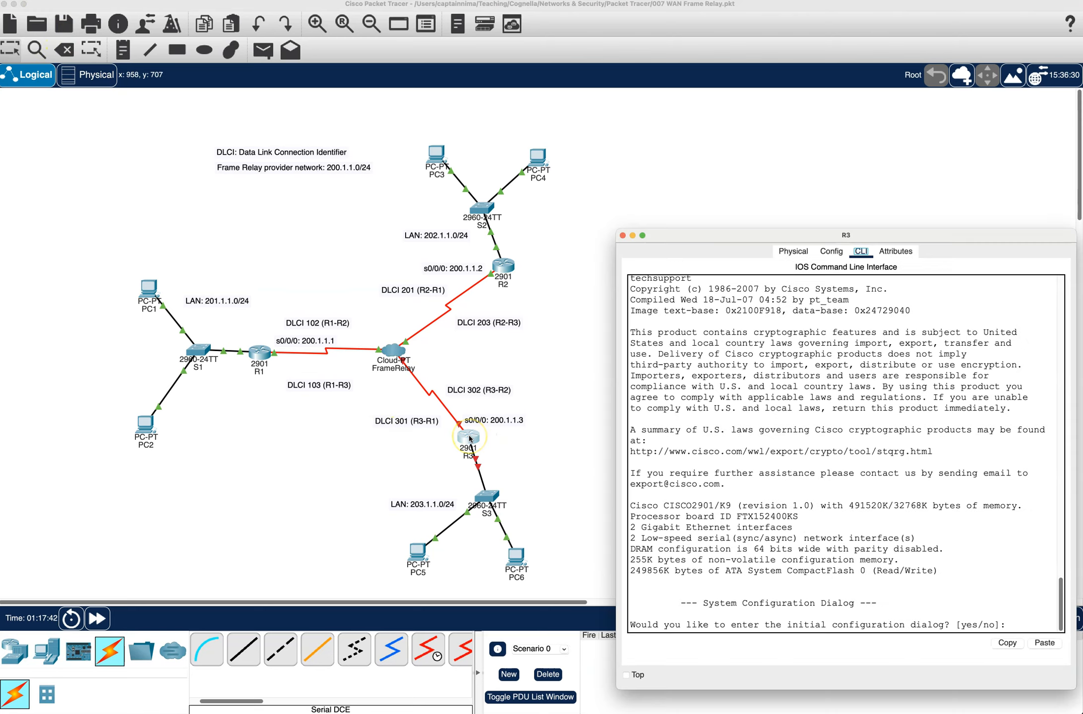
left_click(705, 430)
type("no")
key("Return")
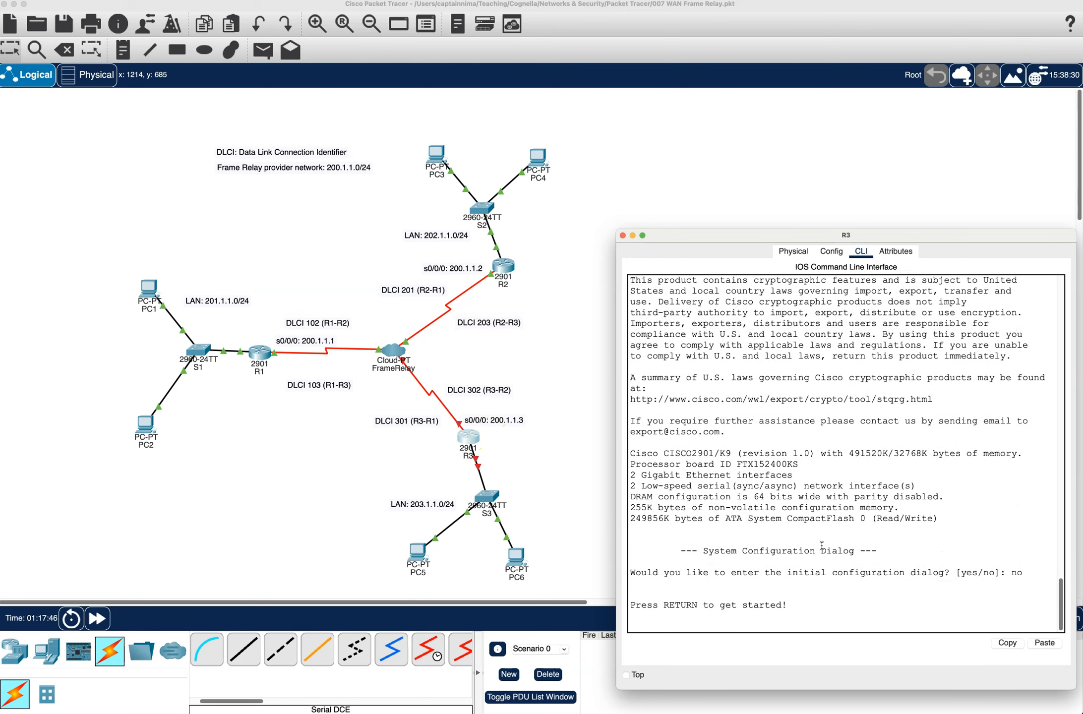
key("Return")
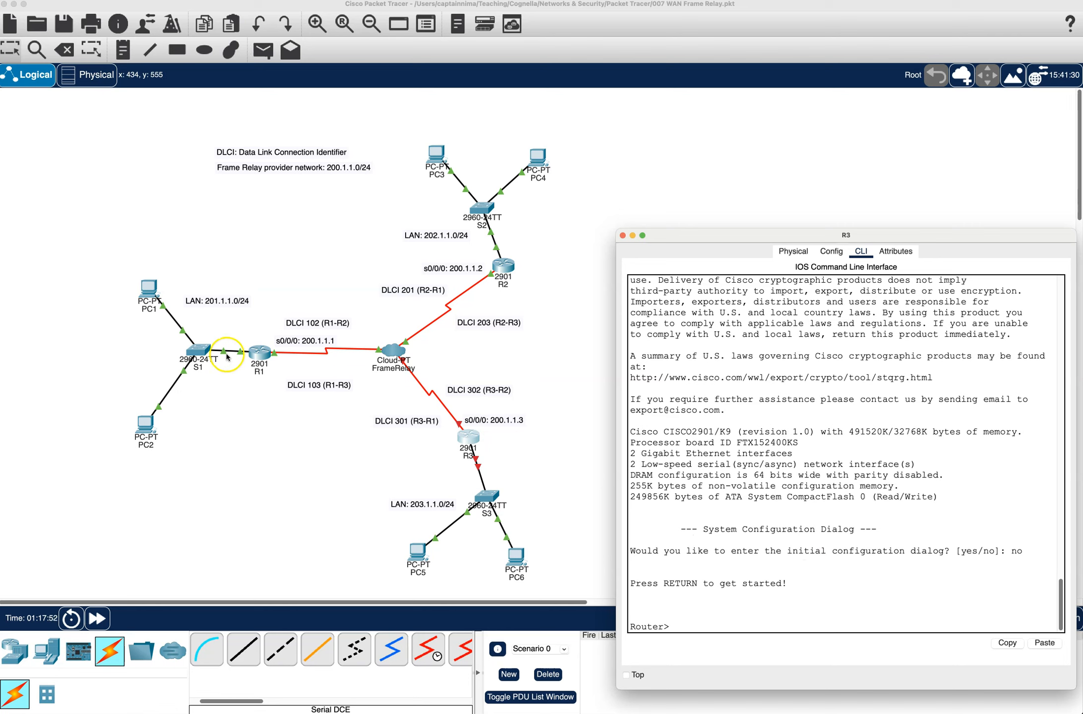
- Enter global configuration mode on the router and set its hostname to R3
left_click(716, 616)
type("en")
key("Return")
type("con")
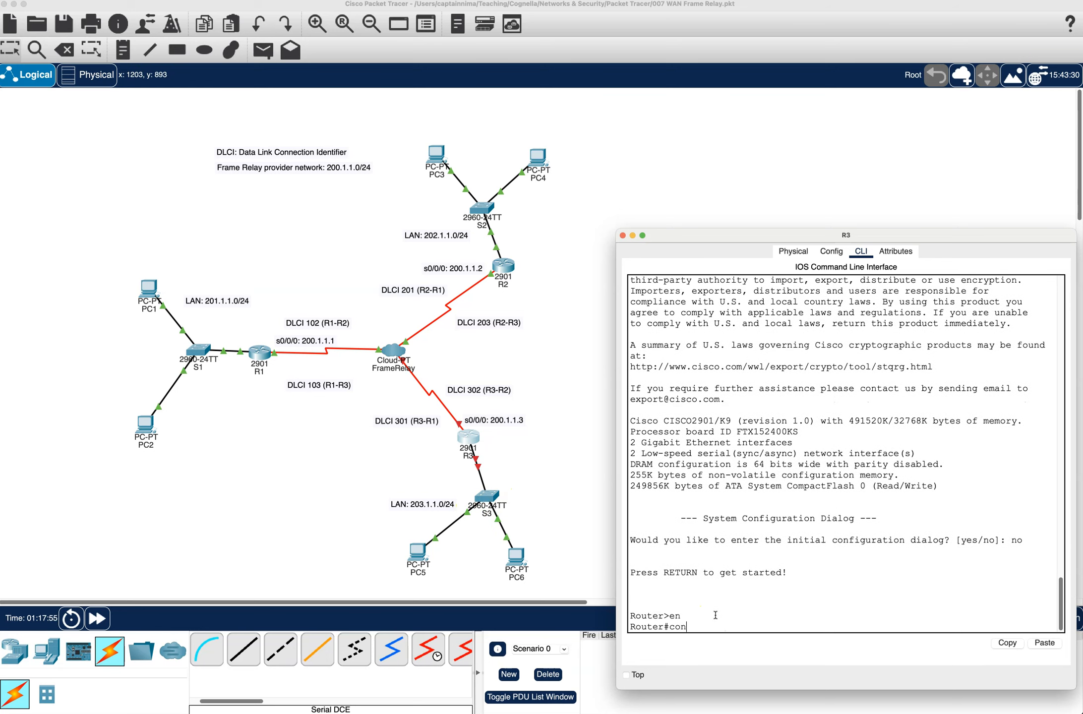
type("f t")
key("Return")
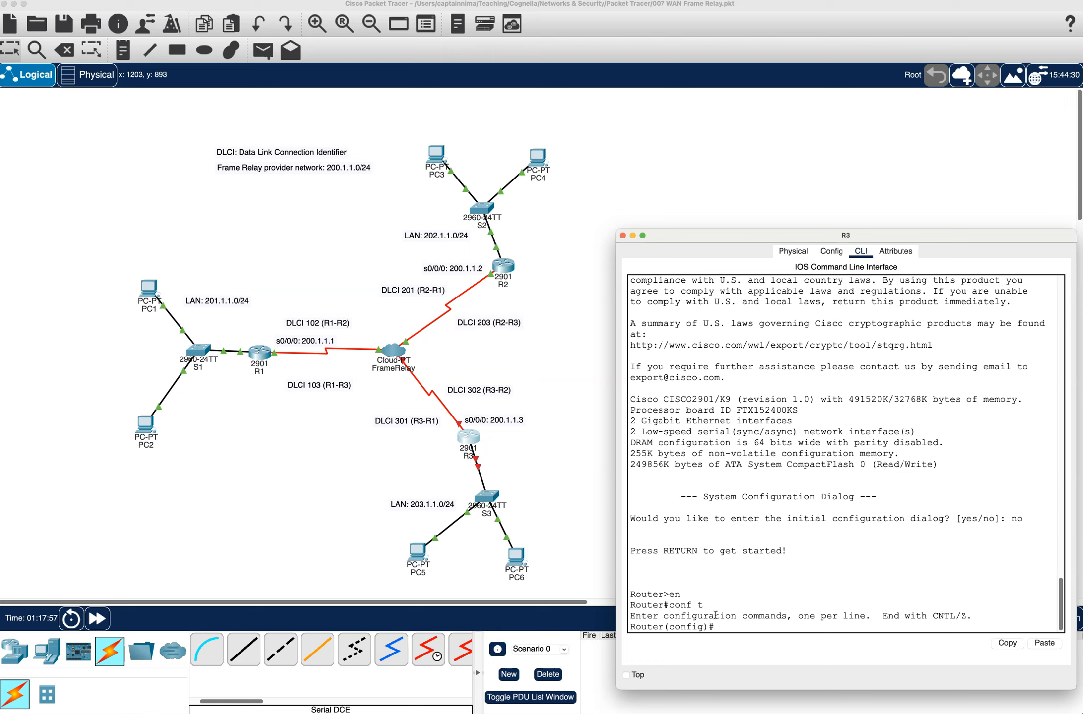
type("hostname R3")
key("Return")
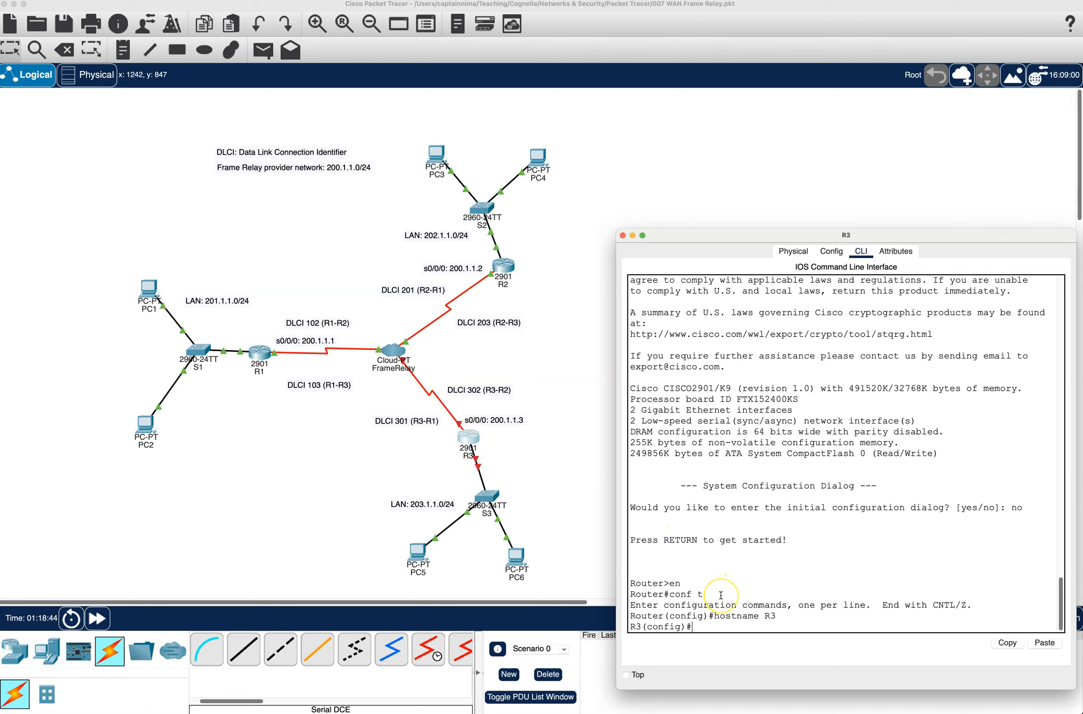
- Assign 203.1.1.10 with mask 255.255.255.0 to R3's gi0/0 interface and enable the interface
type("nt gi0/0")
key("Return")
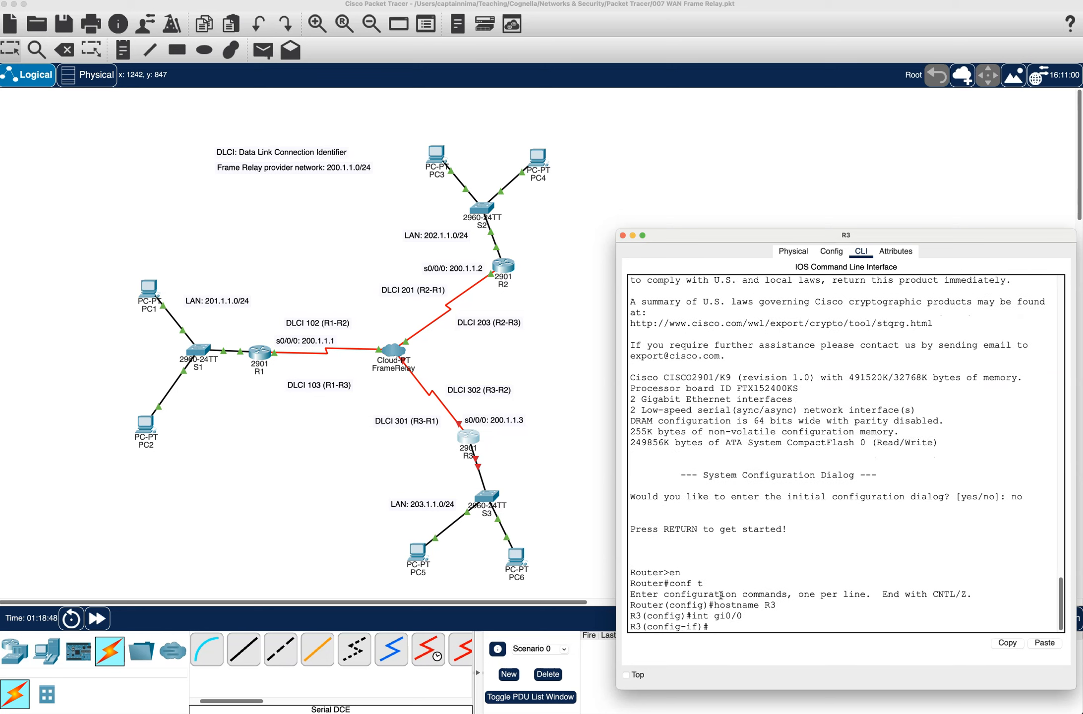
type("ip add ")
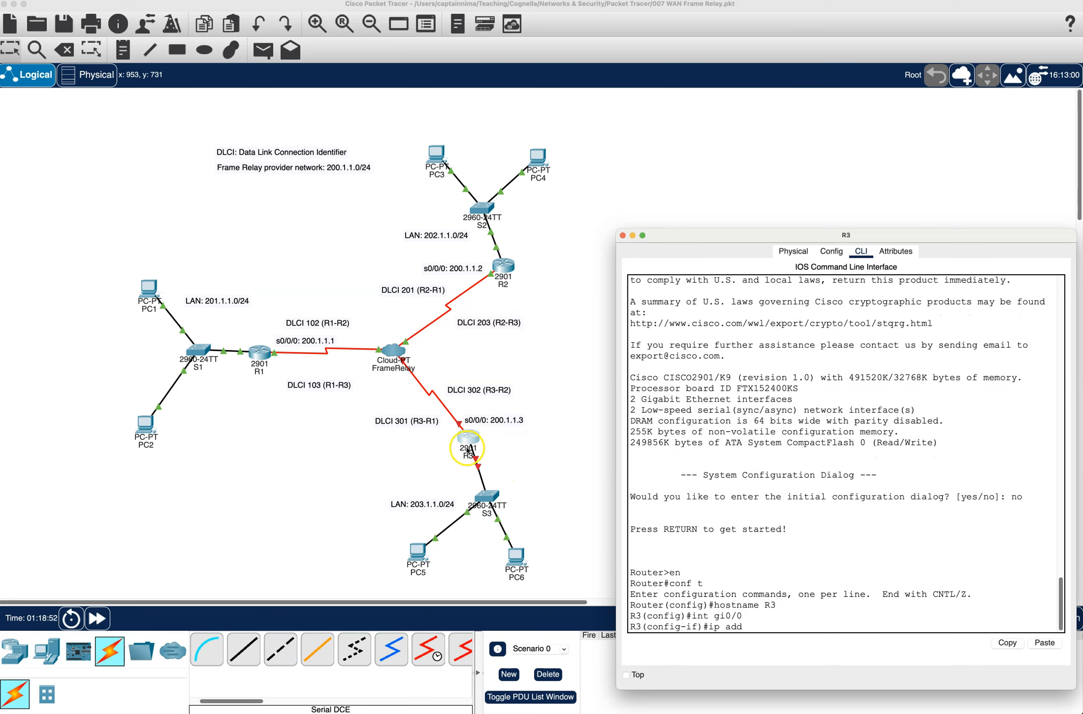
type("203.1.1.10 255")
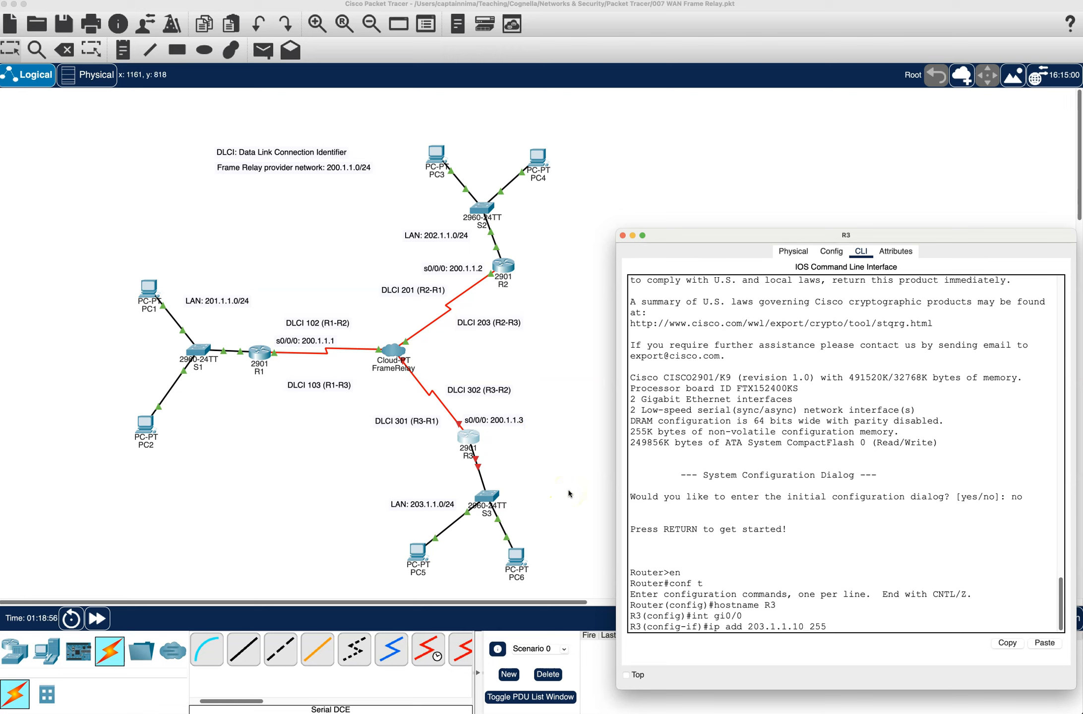
type(".255.255.0")
key("Return")
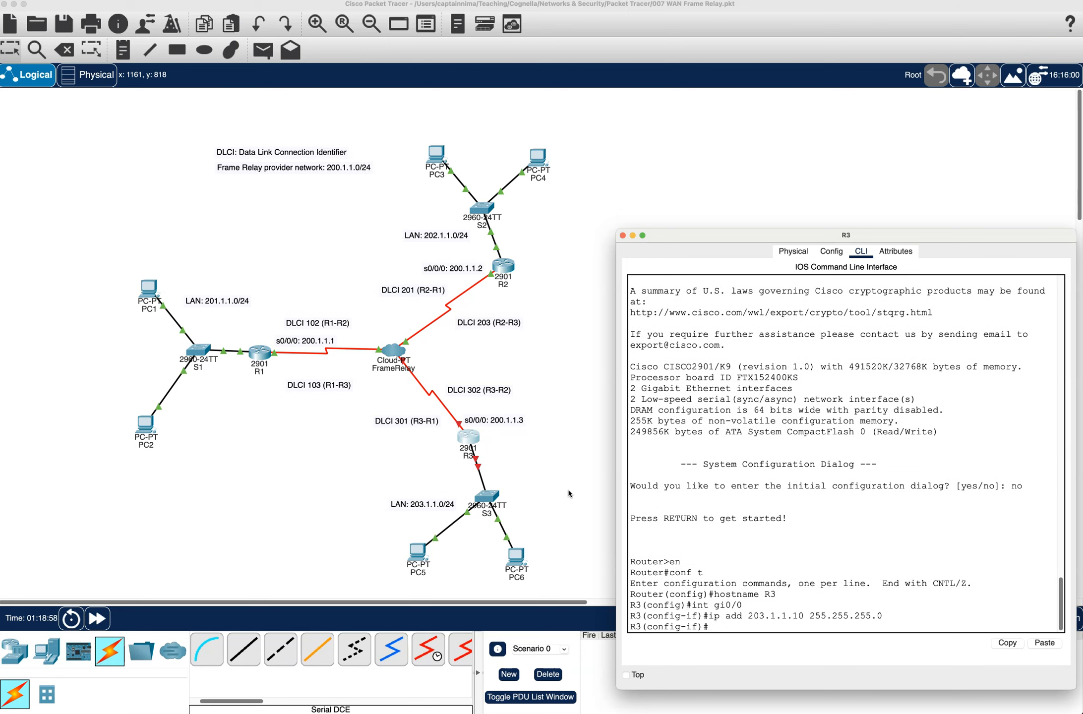
type("no shut")
key("Return")
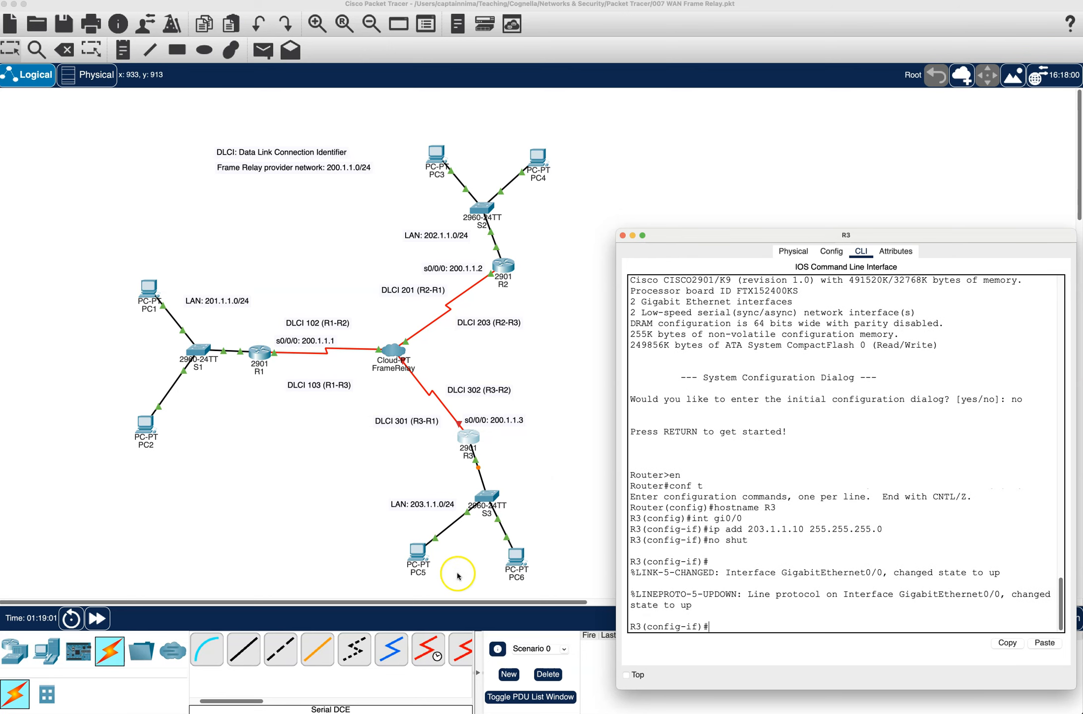
- Examine PC5's IP configuration settings
left_click(415, 556)
left_click(415, 556)
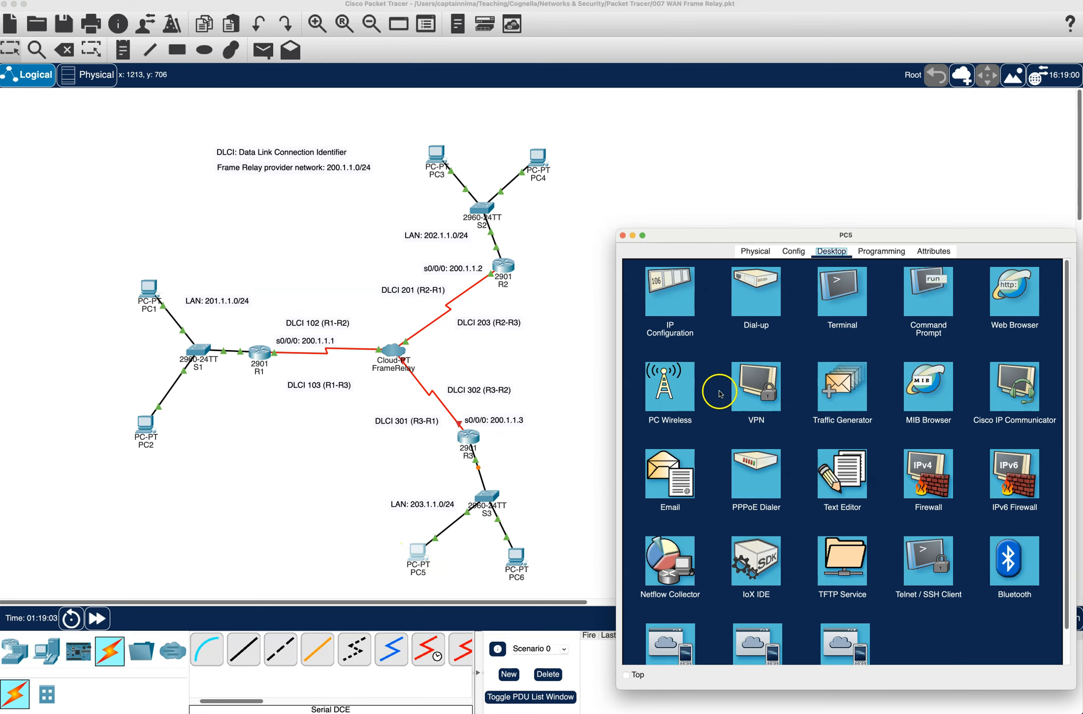
left_click(666, 300)
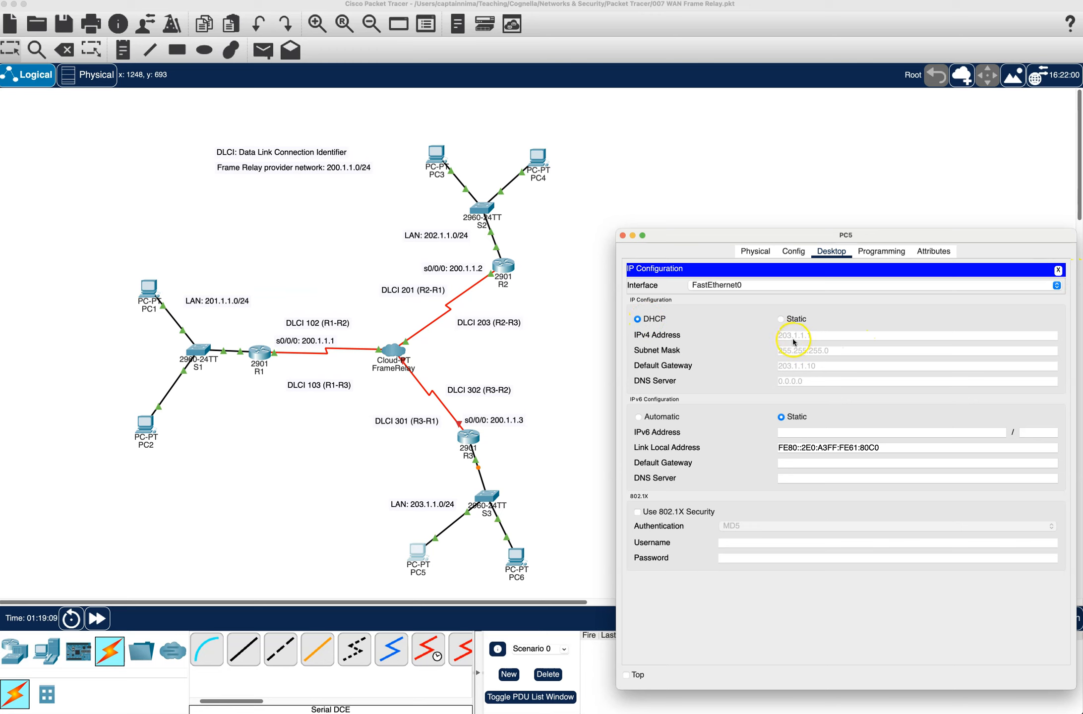
left_click(1058, 270)
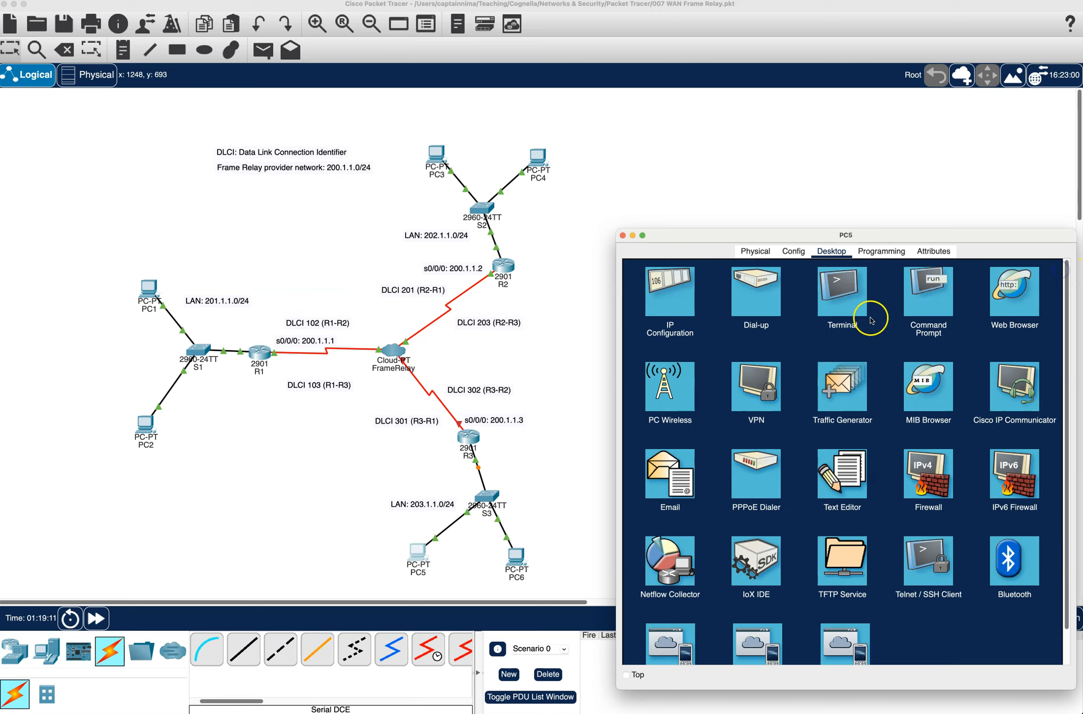
left_click(621, 238)
- Return to R3's global configuration mode and create a DHCP pool named 203.1.1.0
left_click(469, 438)
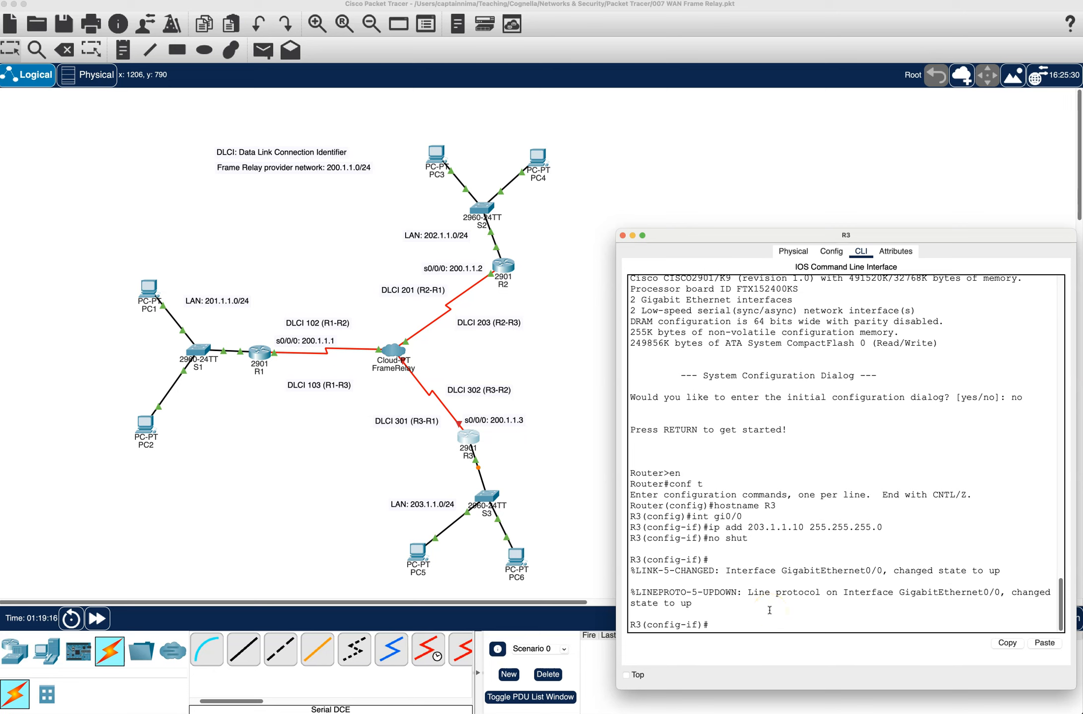
type("exit")
key("Return")
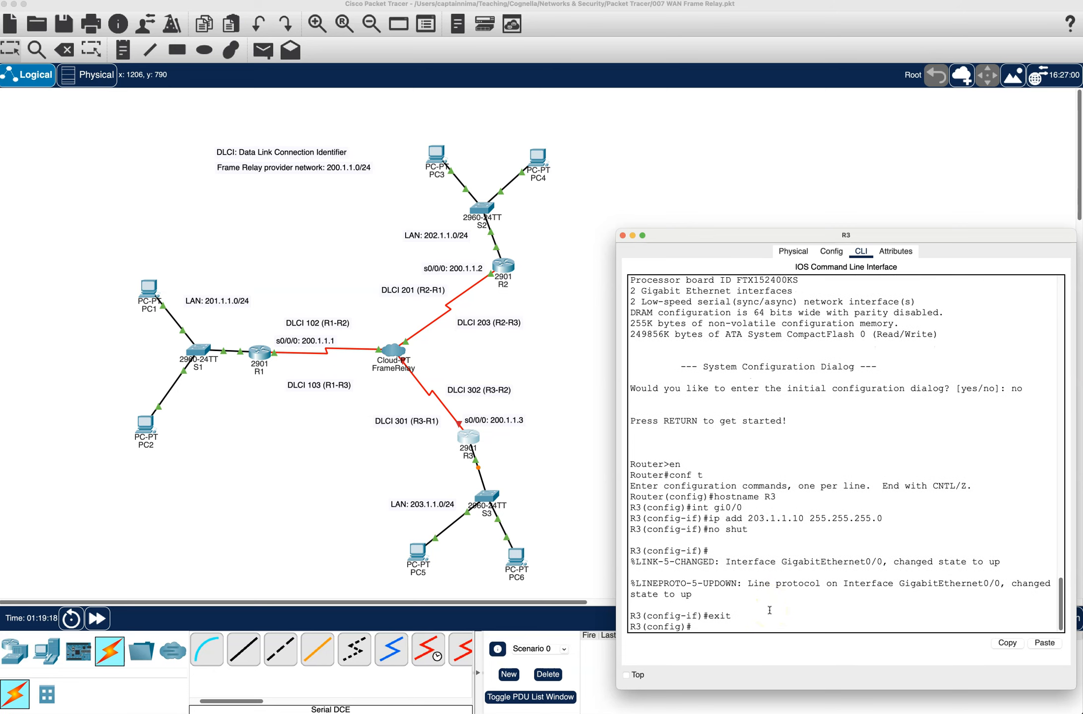
type("ip dch")
key("BackSpace")
type("hcp ?")
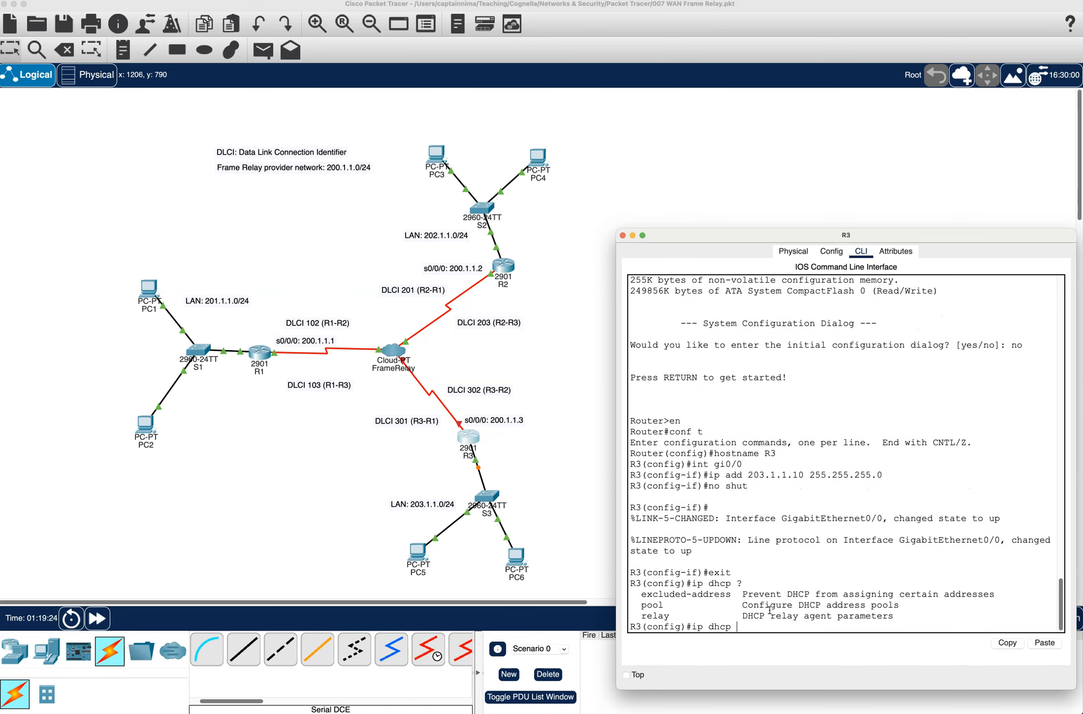
type("pool 20")
key("BackSpace")
type("3.1.1.0")
key("Return")
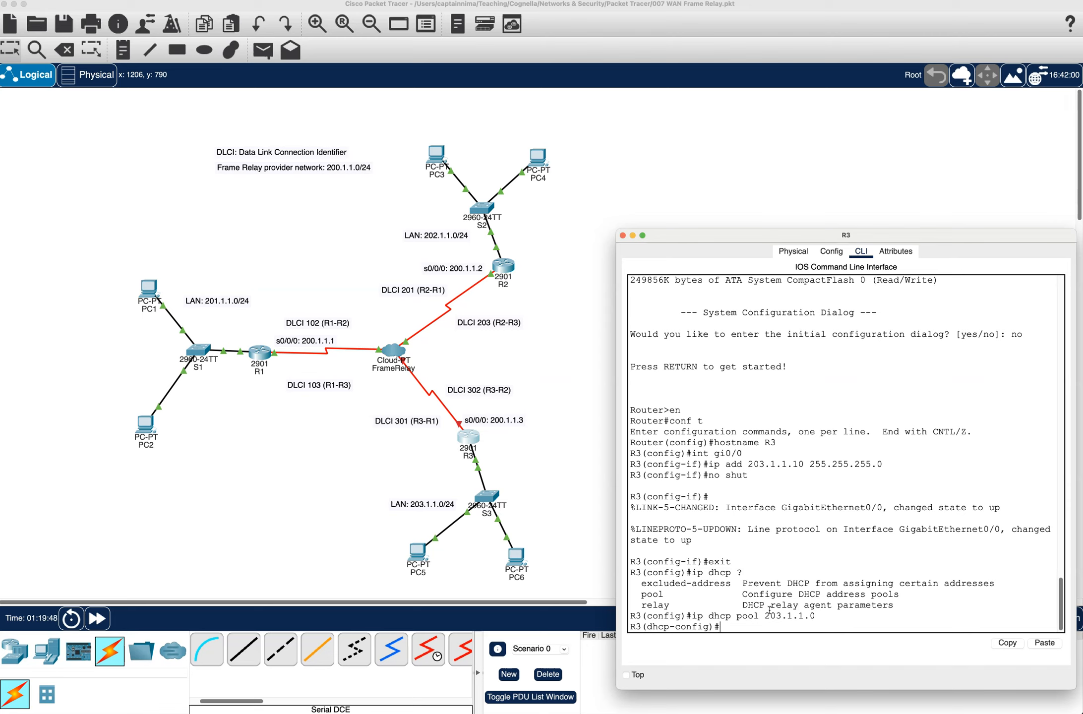
- Set the DHCP pool's network to 203.1.1.0 255.255.255.0 and its default router to 203.1.1.10
type("net")
key("Tab")
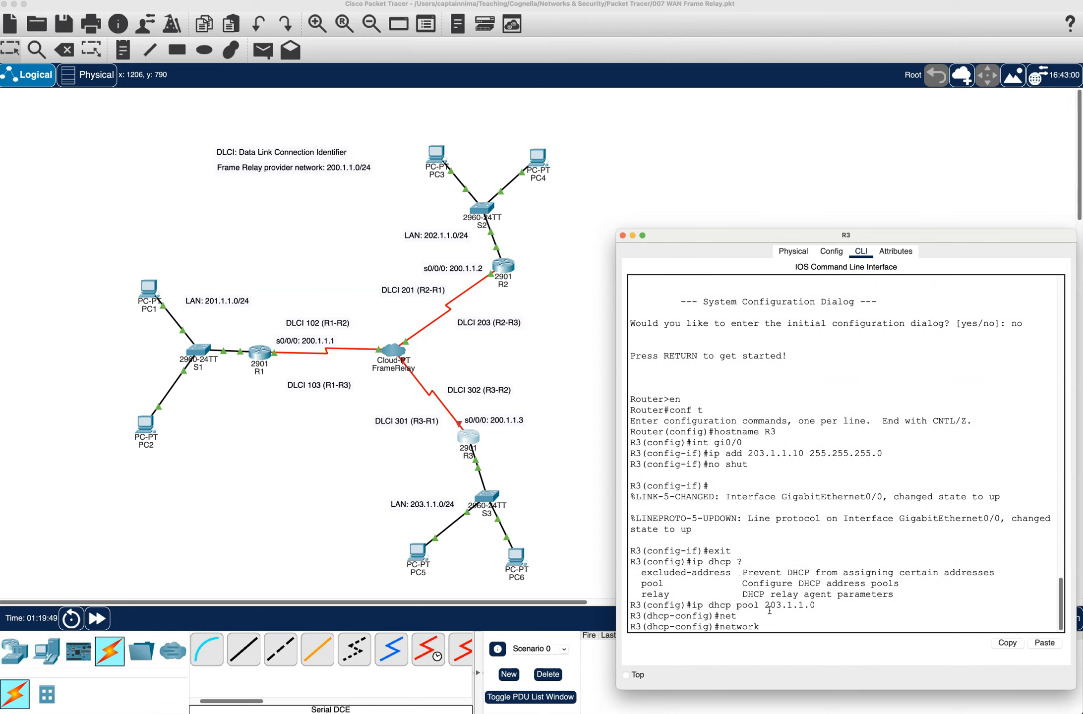
type("203.1.1.0 255.255.255.0")
key("Return")
type("defau")
key("Tab")
type("203.1.1.10")
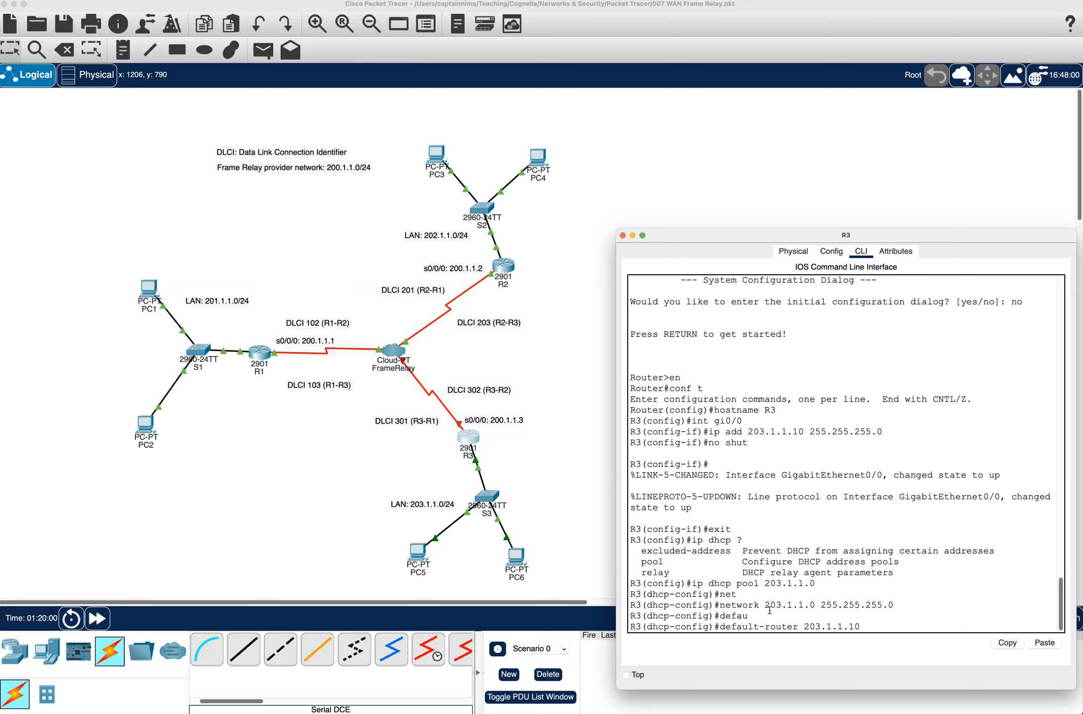
key("Return")
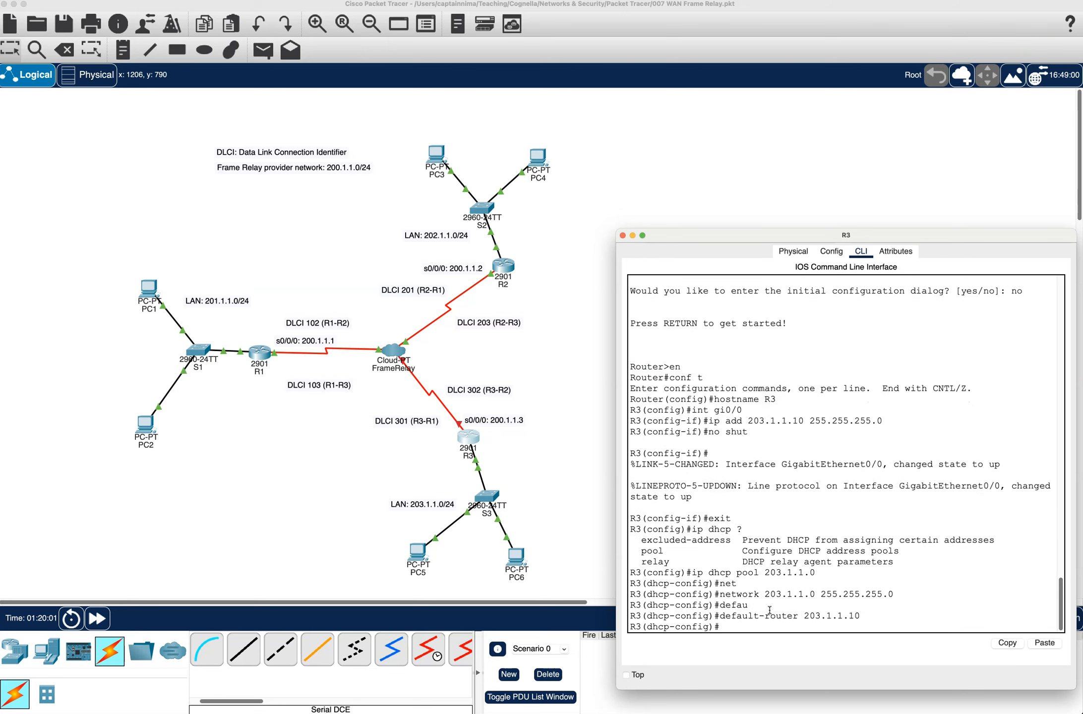
- List the DHCP pool options, leave pool configuration and exclude 203.1.1.10 from DHCP assignment on R3
type("?")
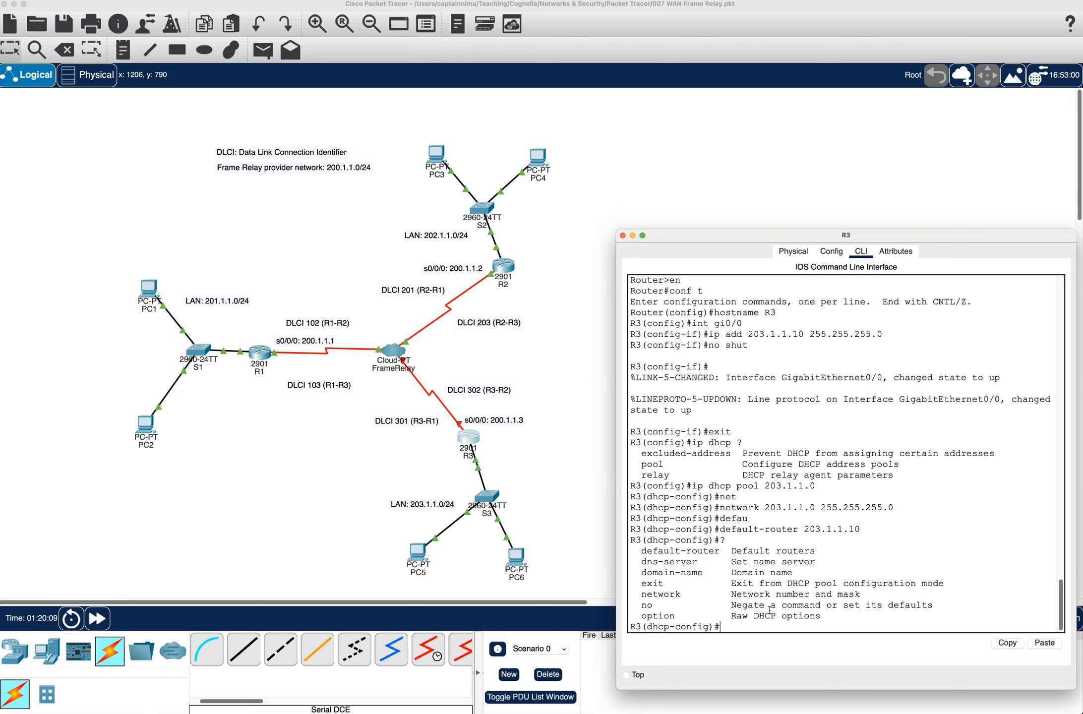
type("xit")
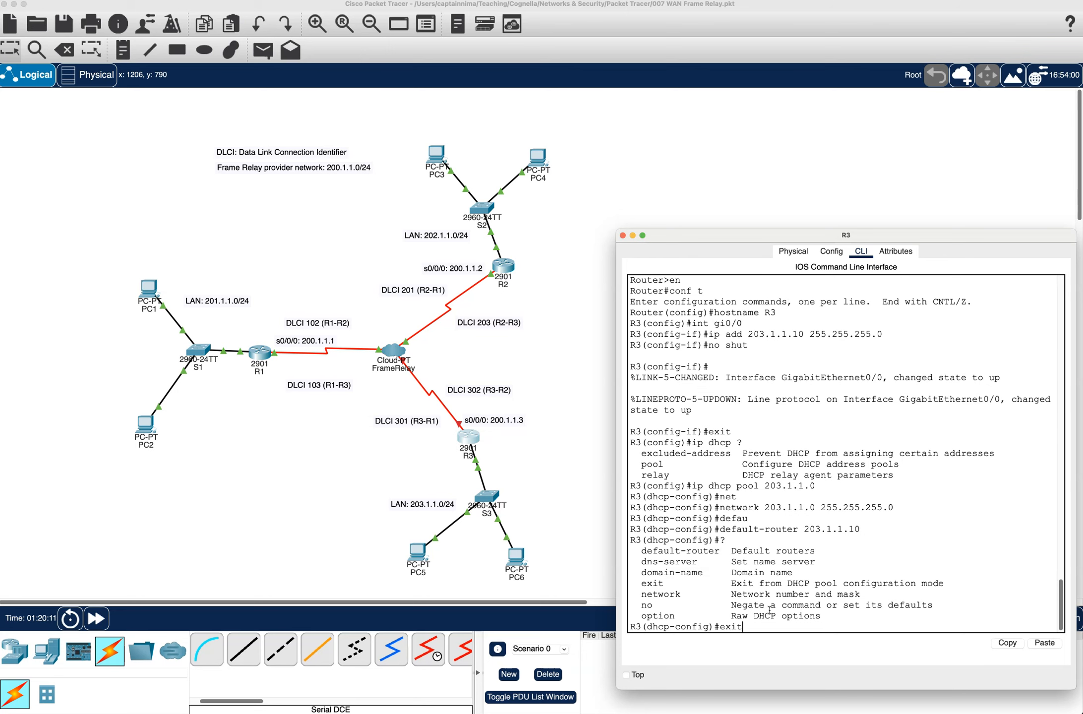
key("Return")
type("ip")
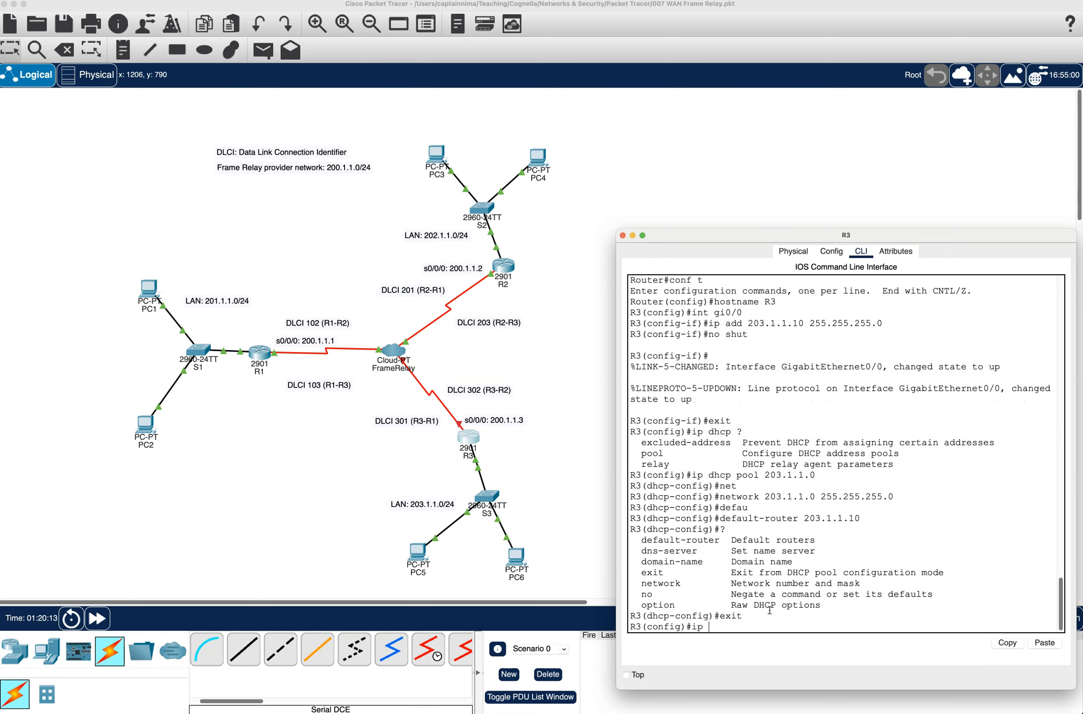
type(" dhcp exc")
key("Tab")
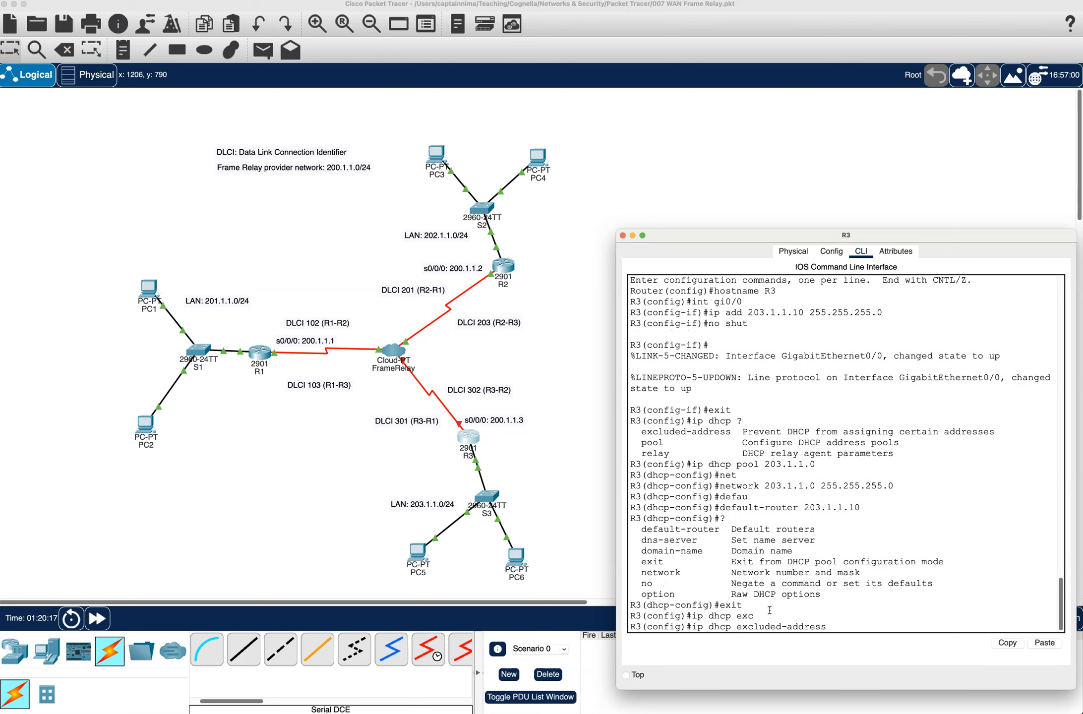
type("203.1.1.10")
key("Return")
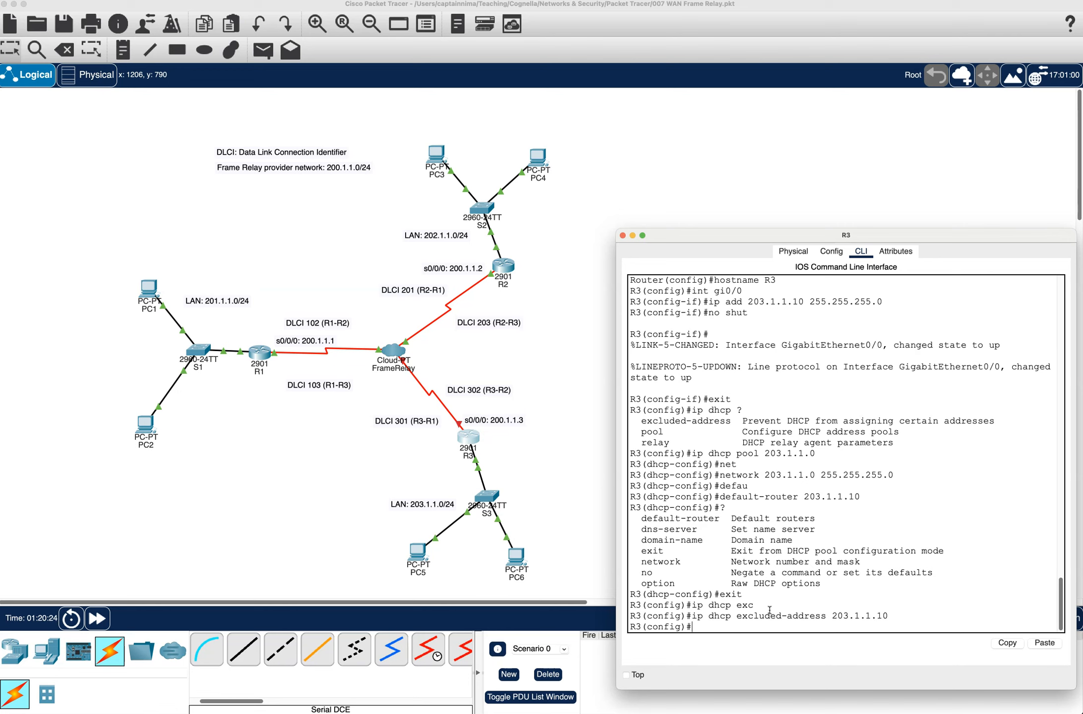
- Renew PC5's DHCP lease with ipconfig /renew from its command prompt, and close PC5
left_click(418, 553)
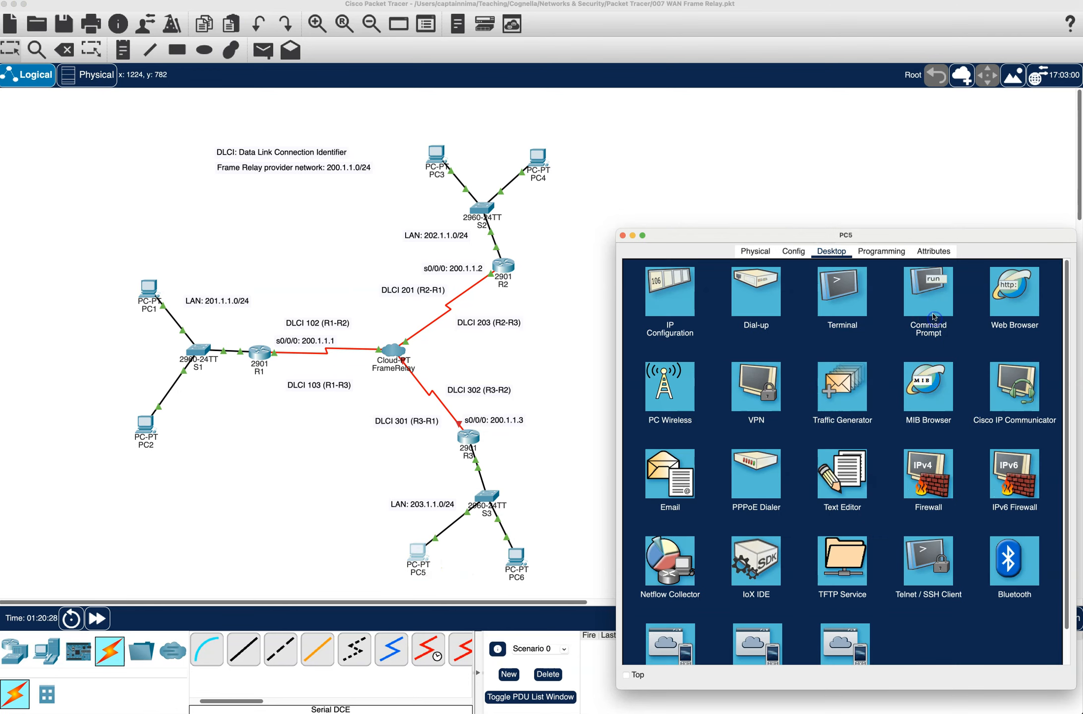
left_click(927, 300)
type("ipc")
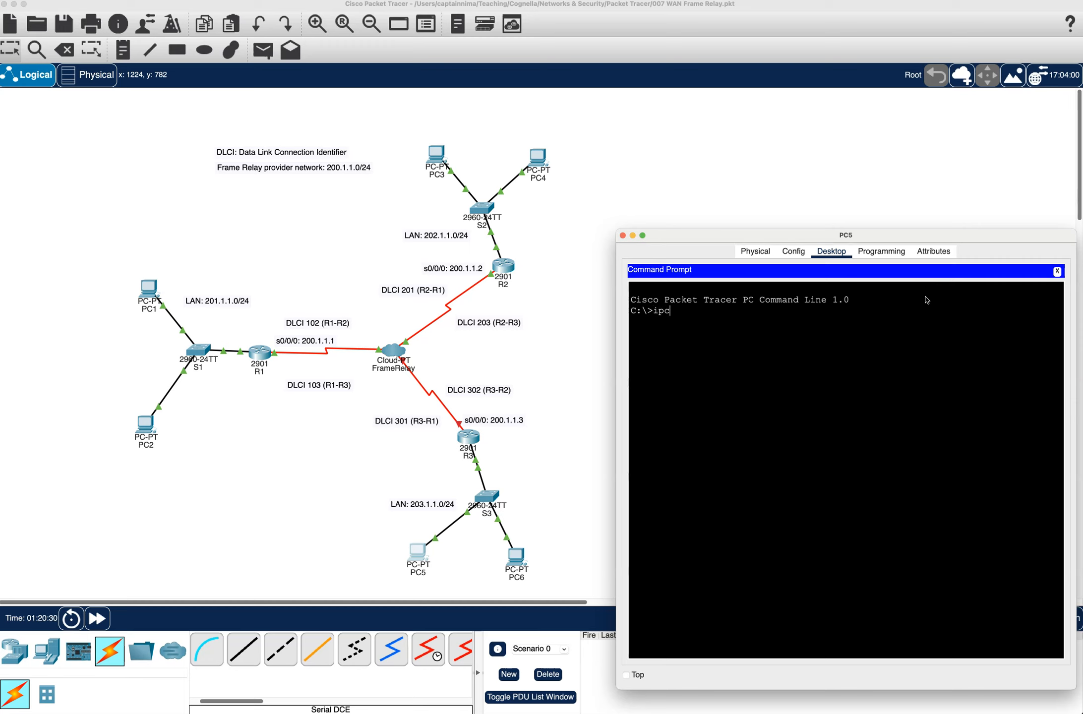
type("onfig /renew")
key("Return")
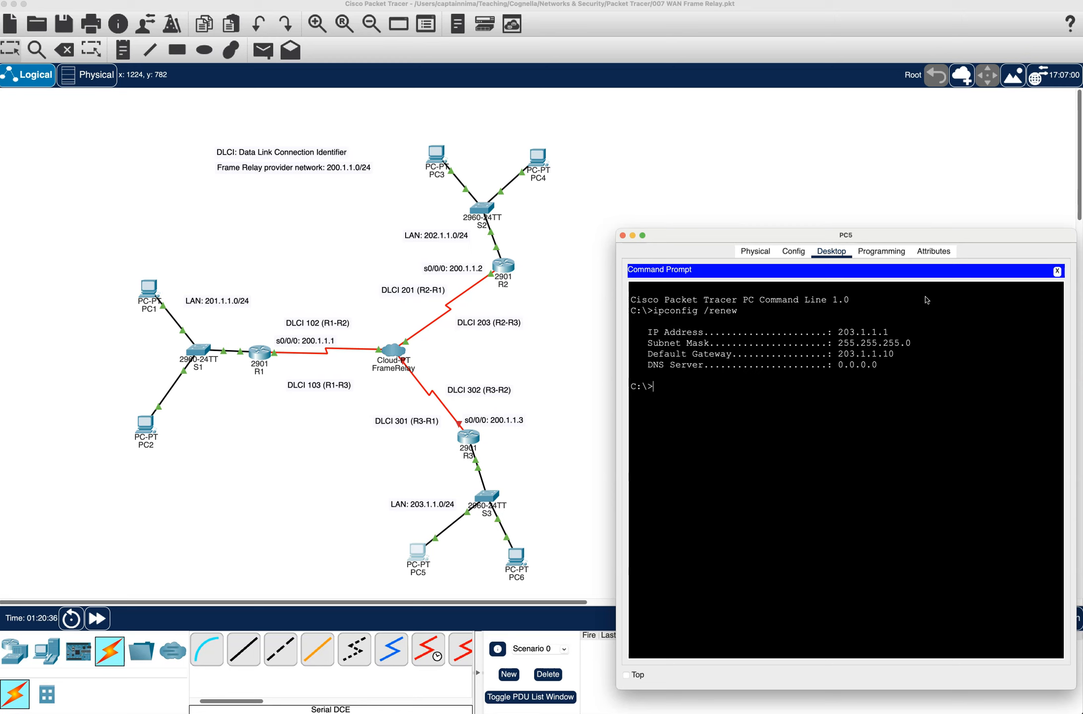
left_click(1058, 272)
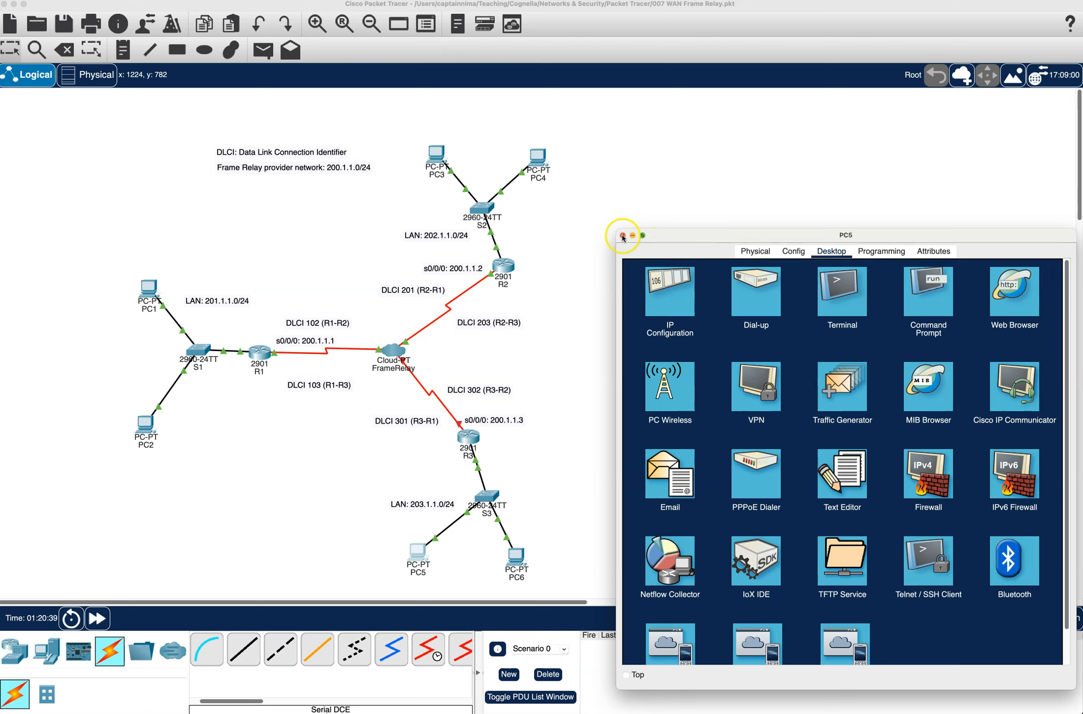
left_click(623, 235)
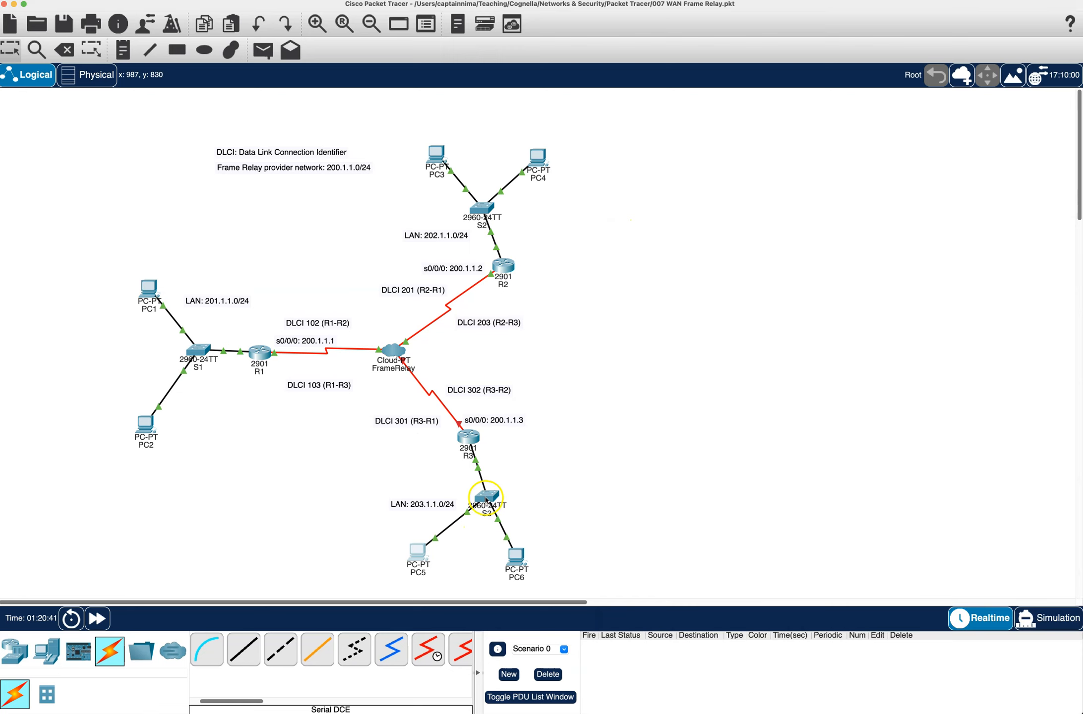
- Enable R3's s0/0/0 interface and assign it the IP address 200.1.1.3 255.255.255.0
left_click(472, 440)
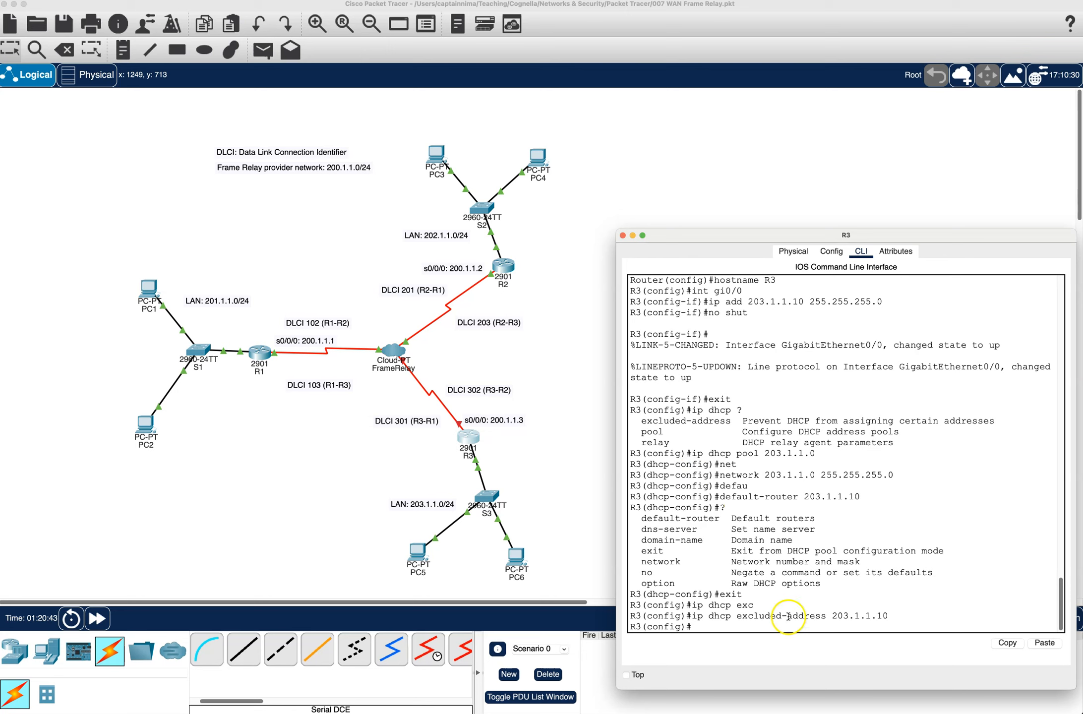
type("int s0/0/0")
key("Return")
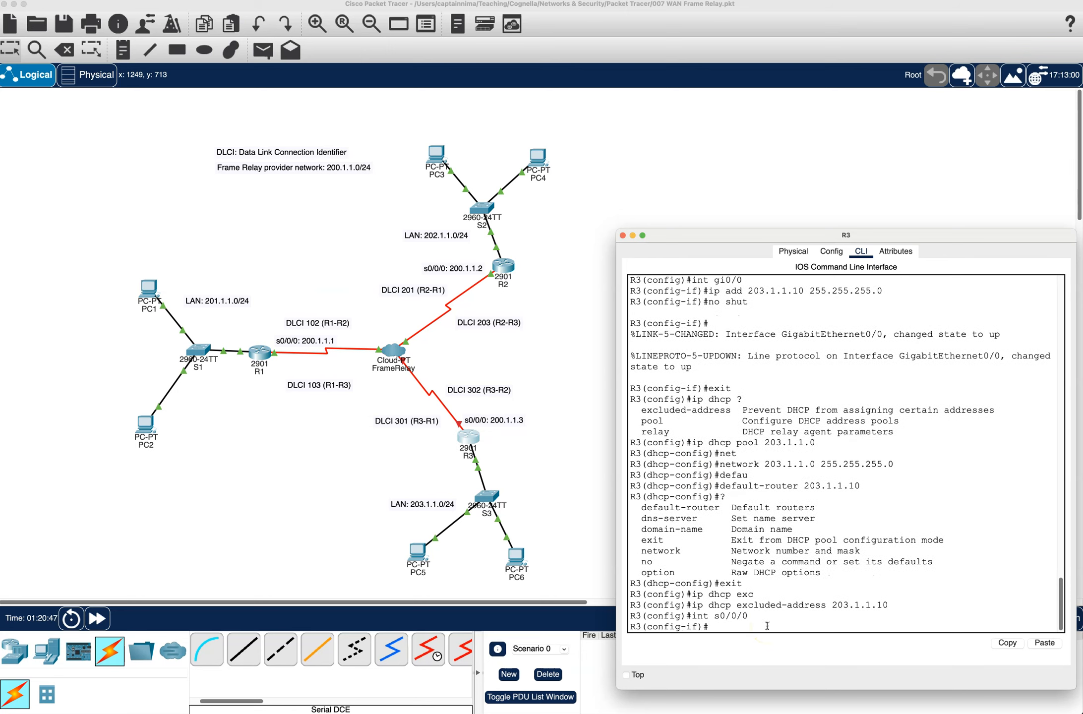
type("no shut")
key("Return")
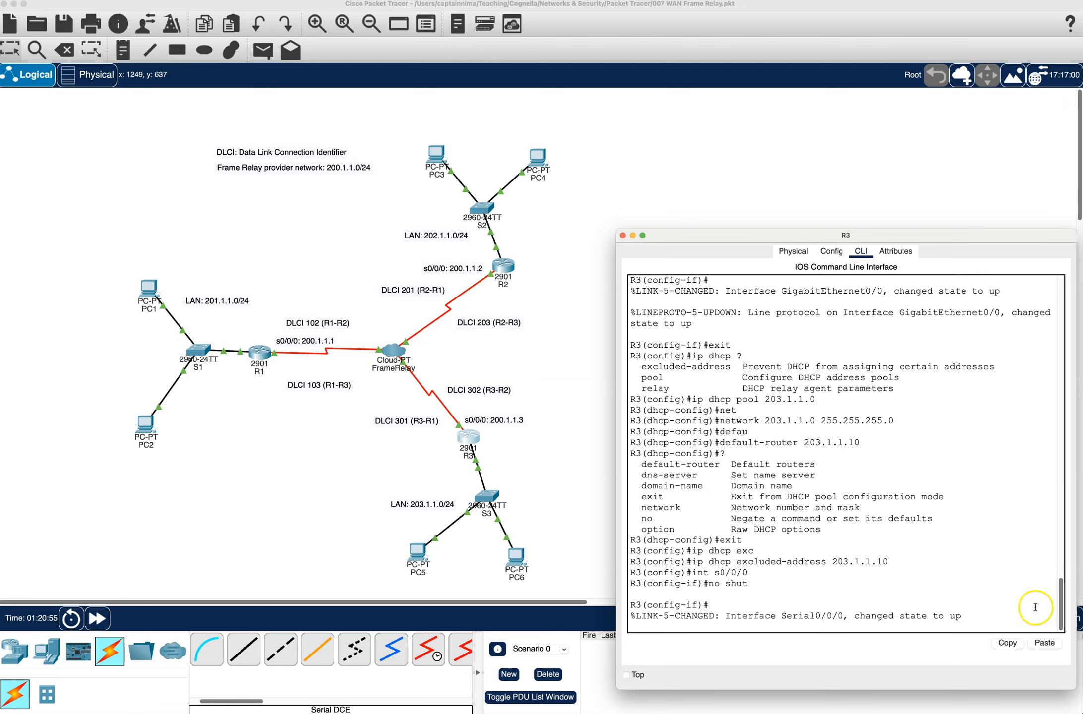
key("Return")
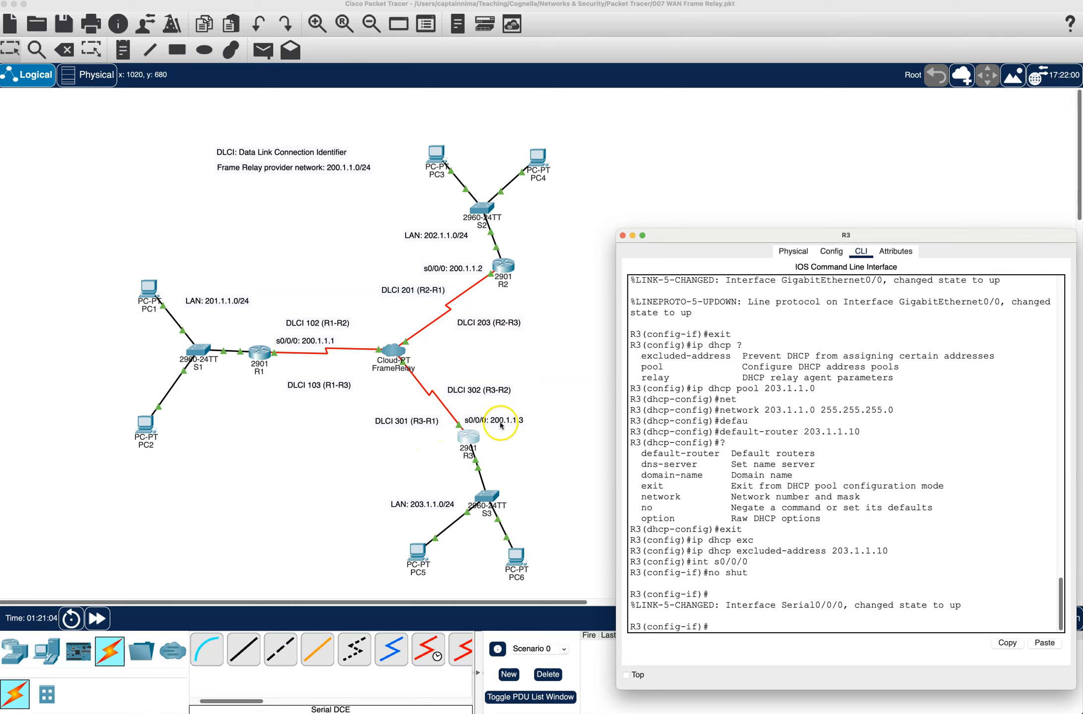
type("ip add 200.1.1.3 255.255.255.0")
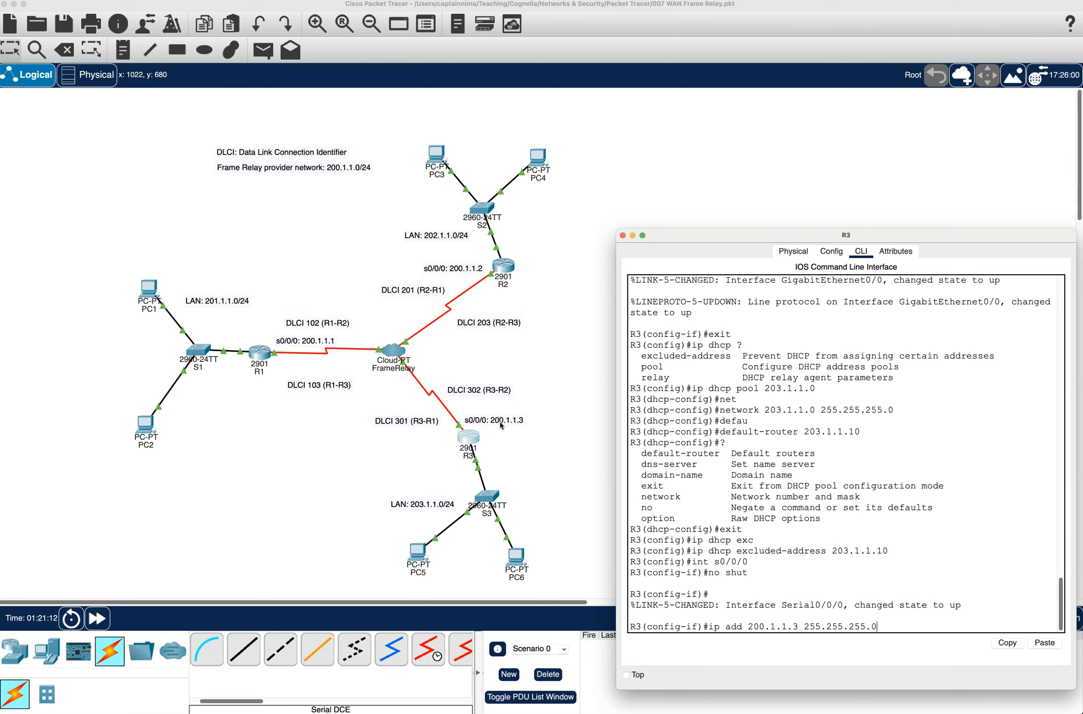
key("Return")
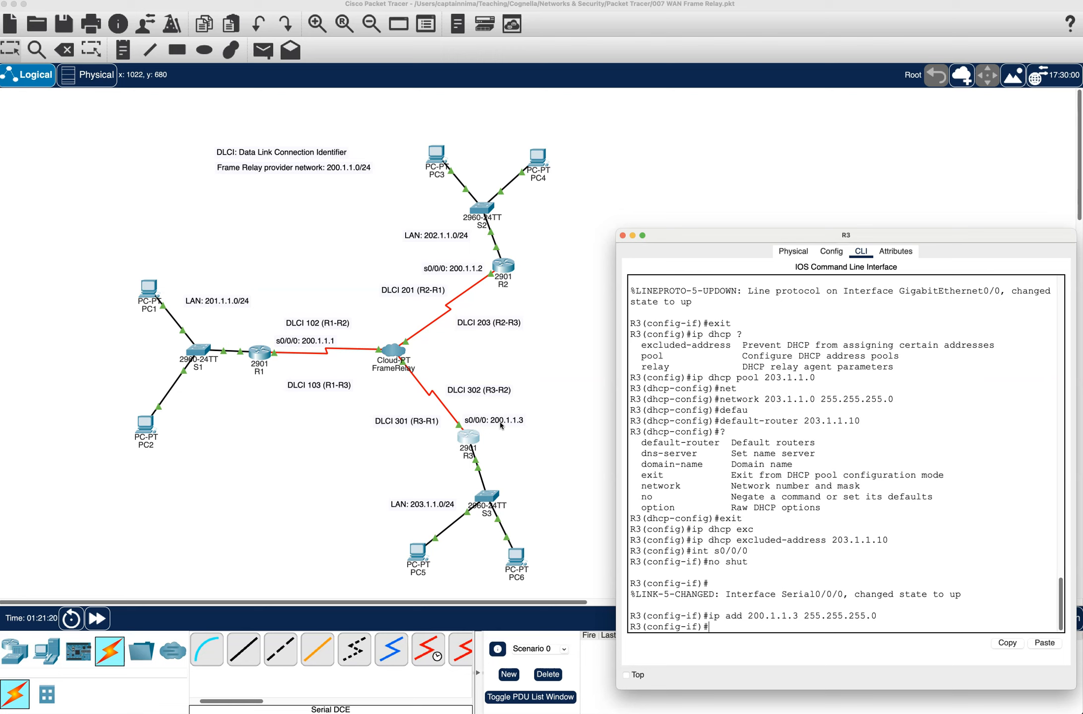
- Set the encapsulation of R3's s0/0/0 interface to frame-relay
type("enc")
key("Tab")
type("fra")
key("Tab")
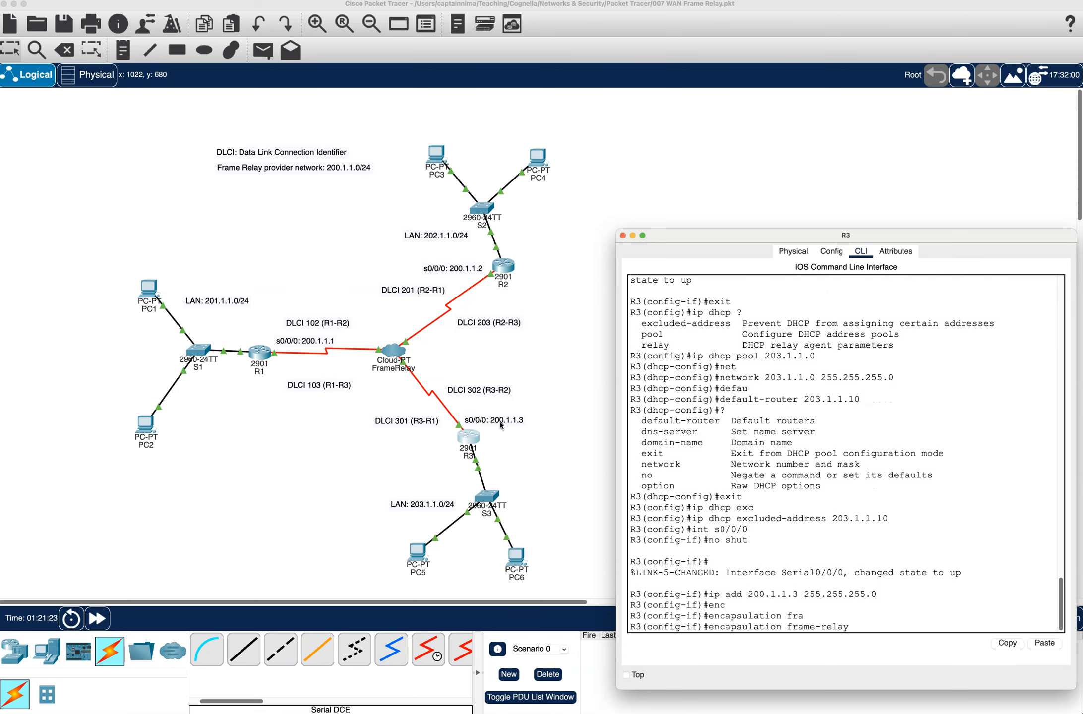
key("Return")
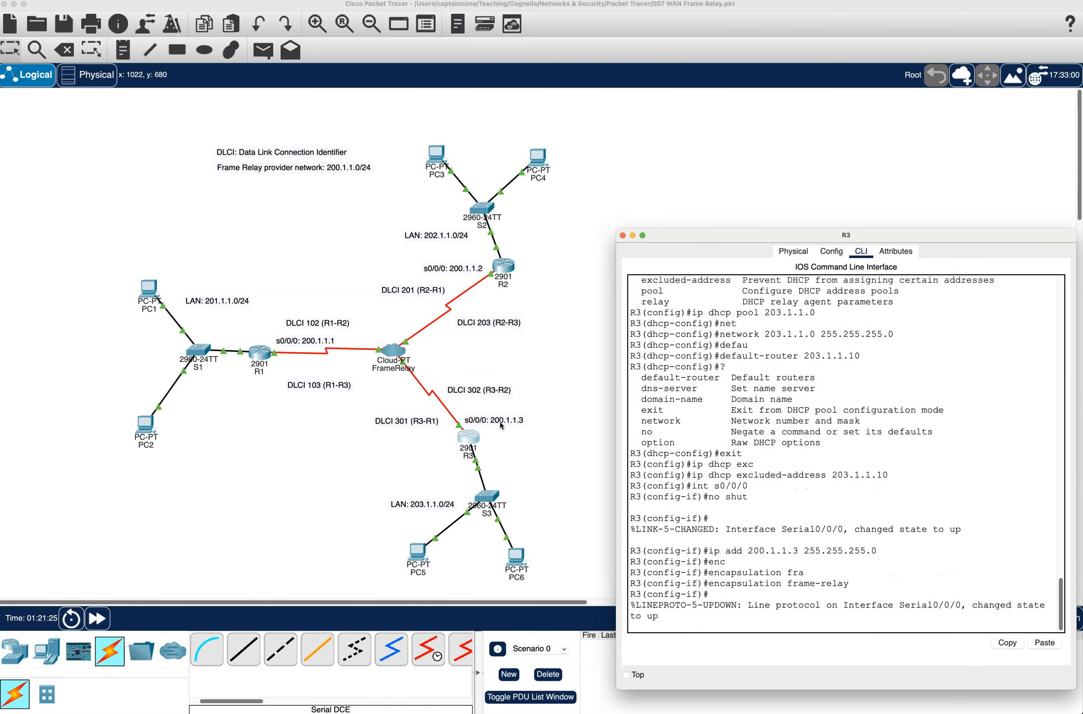
key("Return")
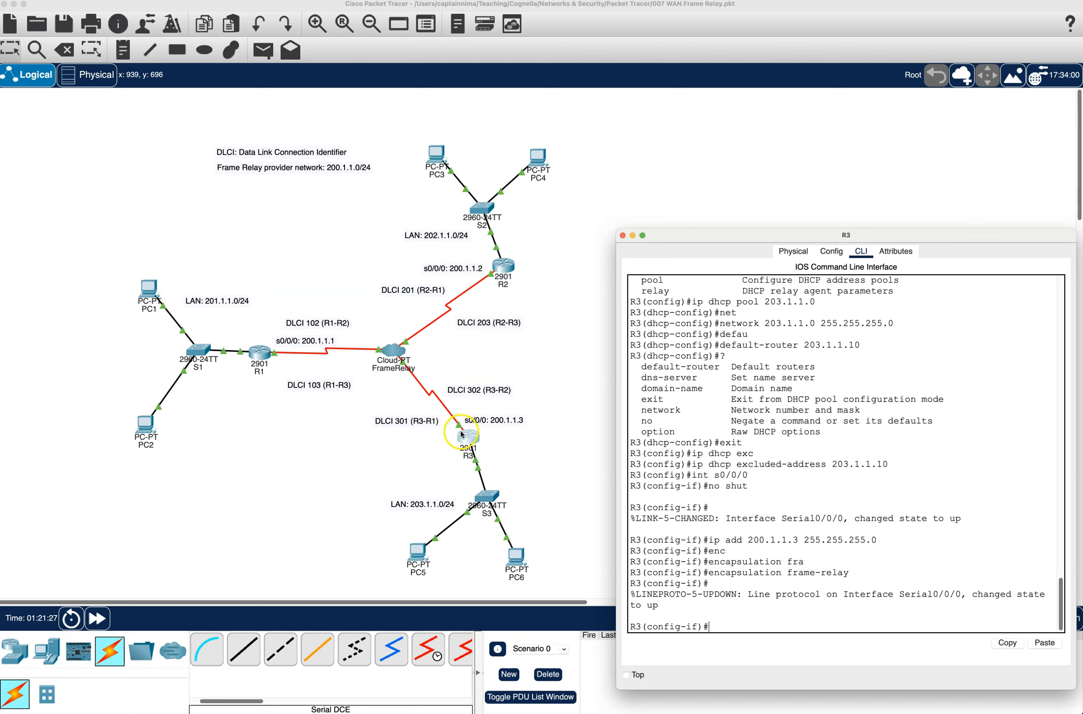
- List the options of the frame-relay, frame-relay map and frame-relay map ip commands on R3's serial interface
left_click(470, 432)
left_click(459, 433)
type("fram")
key("Tab")
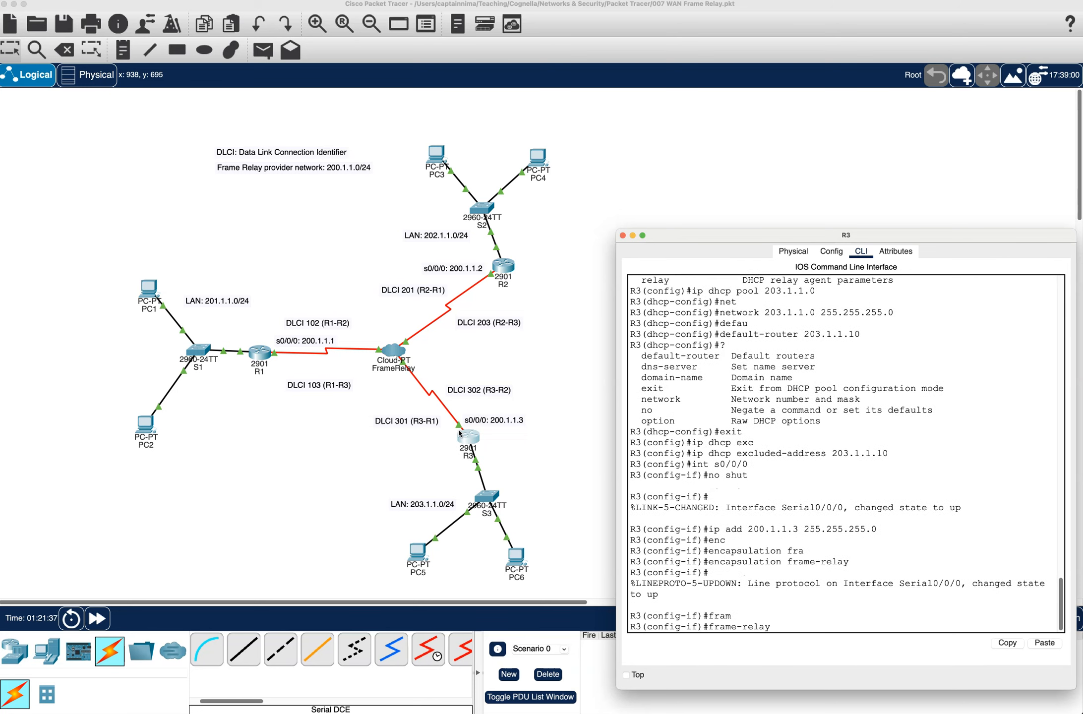
type("?")
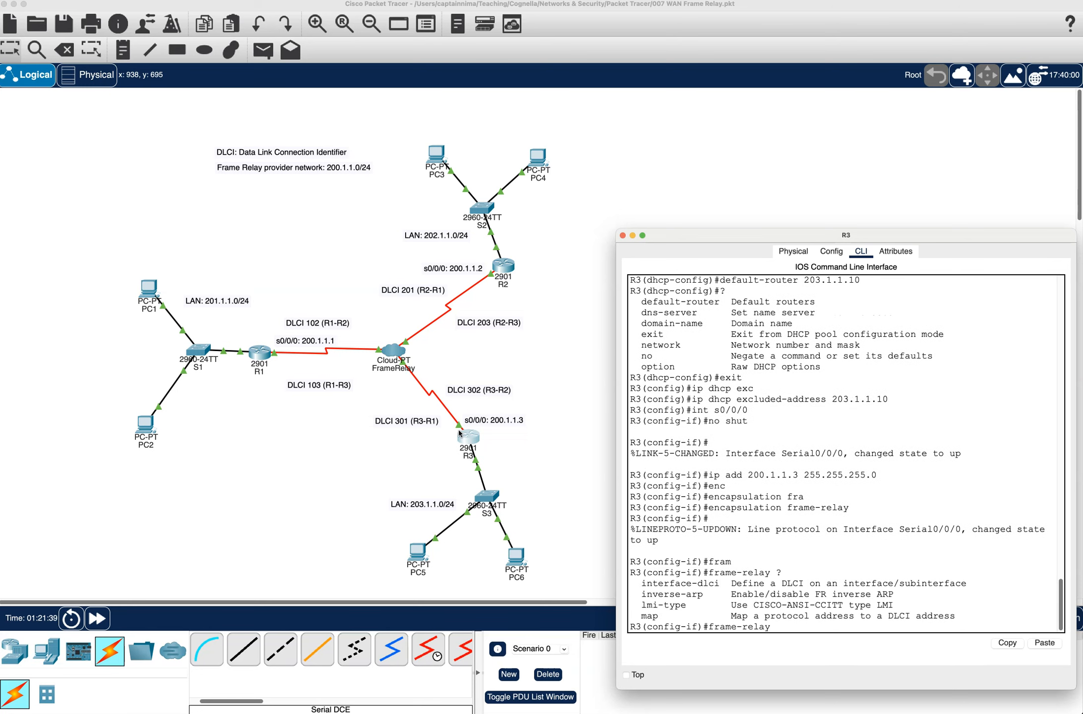
type("map")
key("Tab")
type("?")
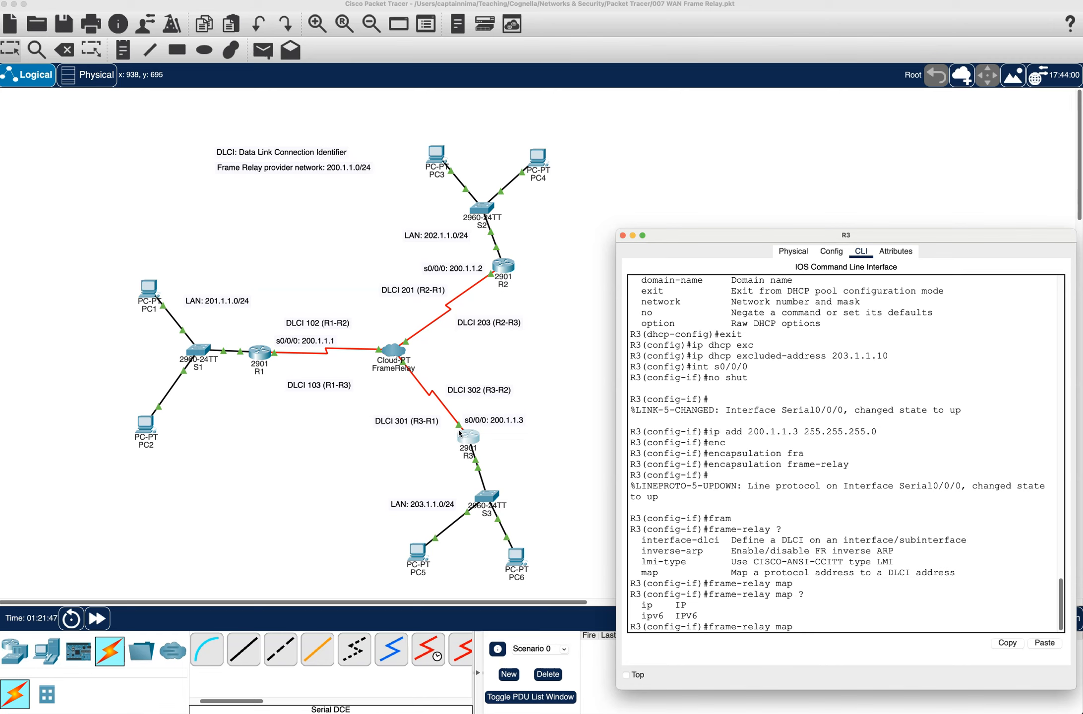
type("p ?")
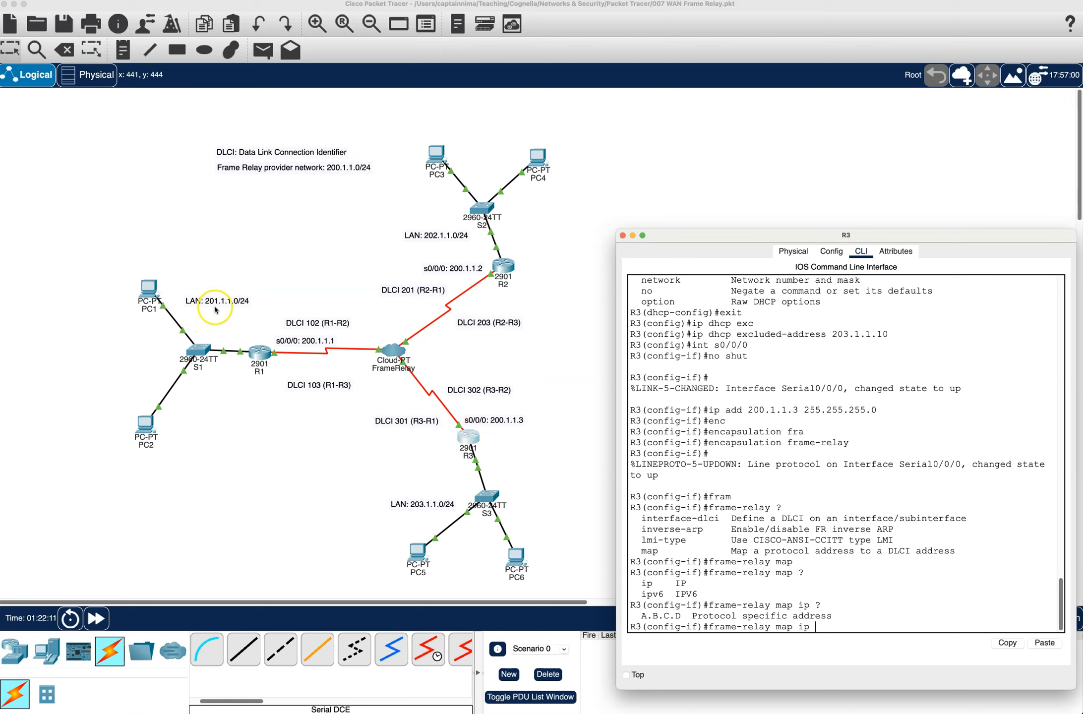
- Map IP address 201.1.1.1 to DLCI 301 with broadcast on R3's serial interface
type("201.")
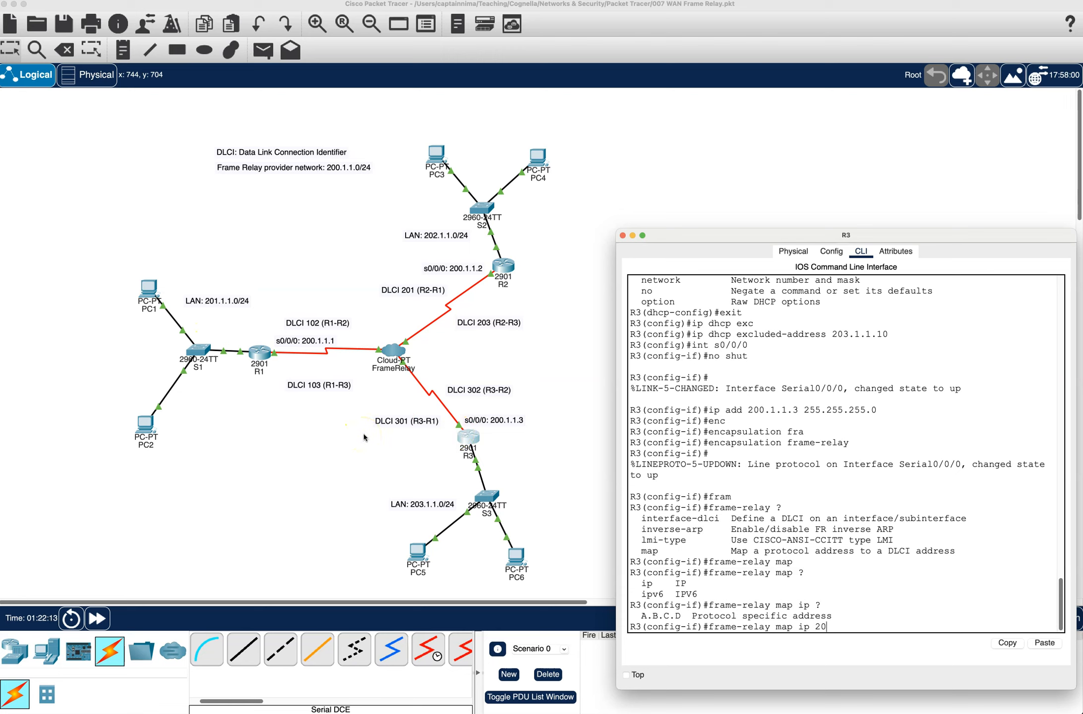
type("1.1.0")
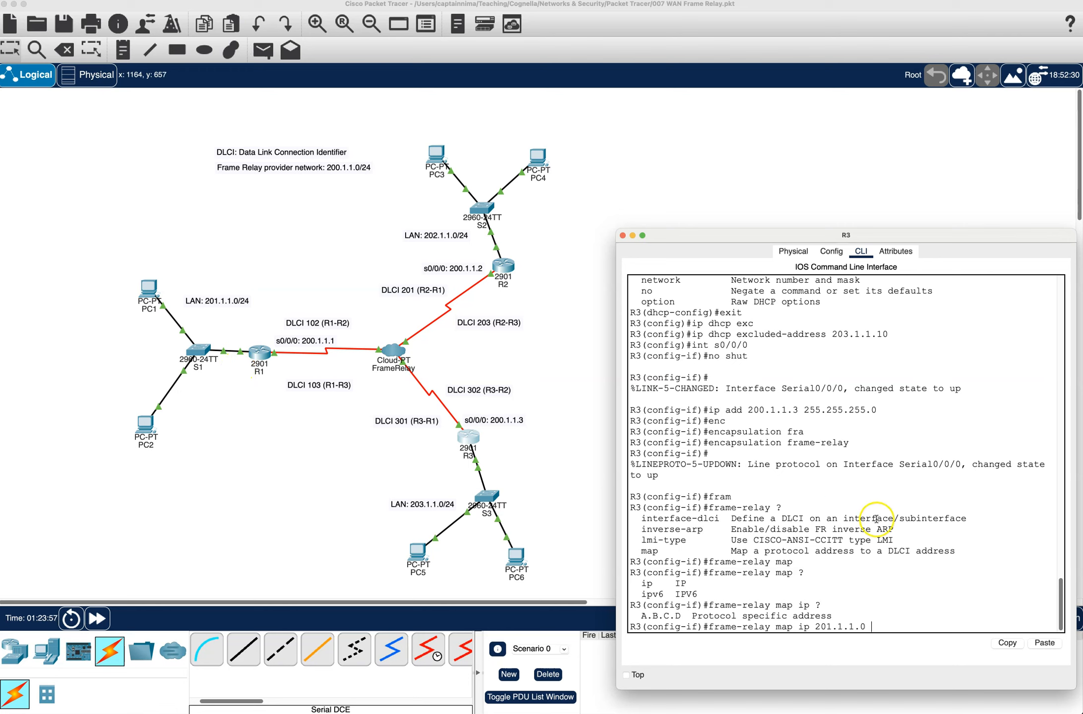
key("BackSpace")
type("1 301 bro")
key("Tab")
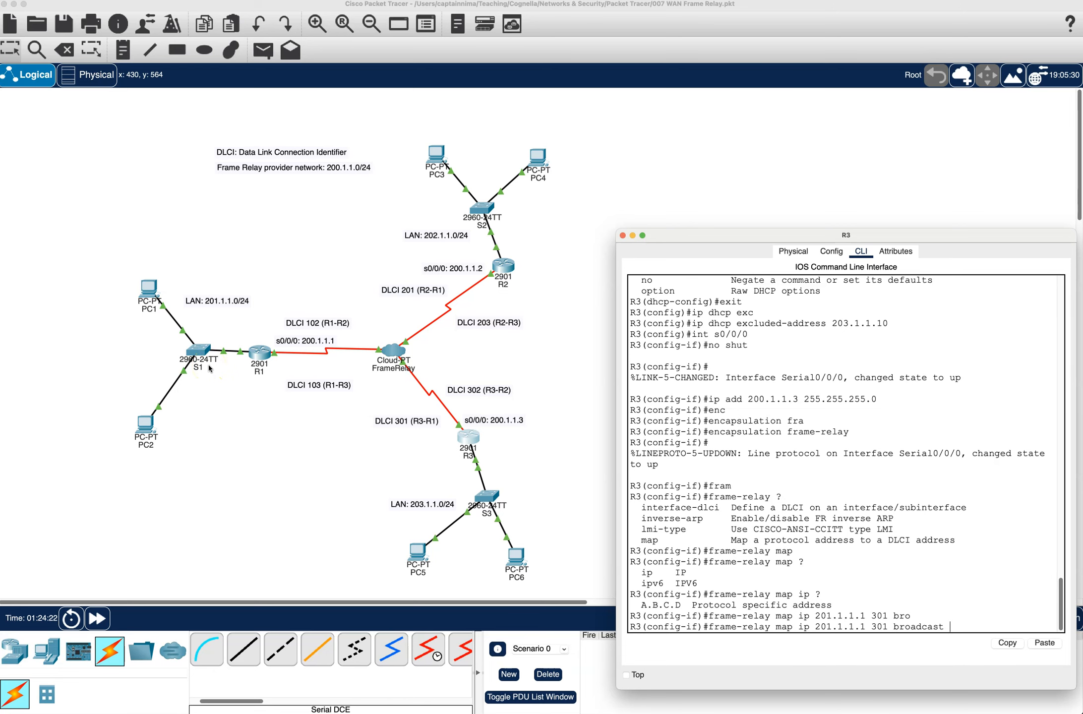
key("Return")
- Try to reuse the previous Frame Relay map command with address 202.1.121, DLCI 301 and broadcast
key("Up")
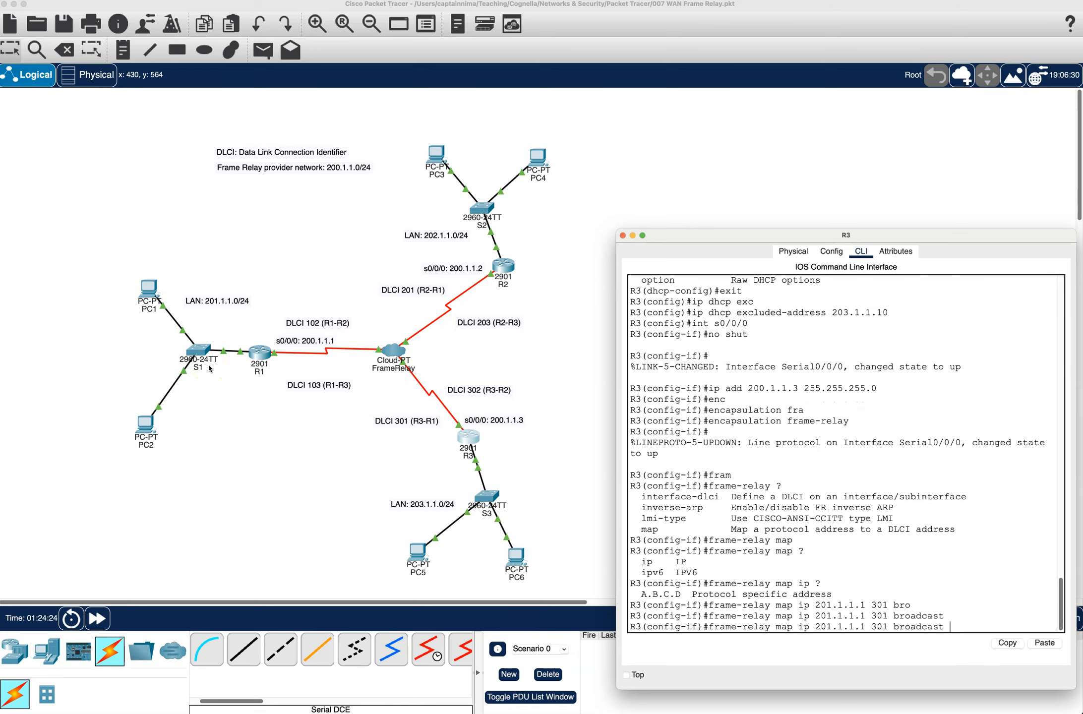
key("Left")
key("Left")
key("Left")
key("Left")
key("Left")
key("Left")
key("Left")
key("Left")
key("Left")
key("Left")
key("Left")
key("Left")
key("Left")
key("Left")
key("Left")
key("Left")
key("Left")
key("Left")
key("Left")
key("Left")
key("Left")
key("BackSpace")
type("2")
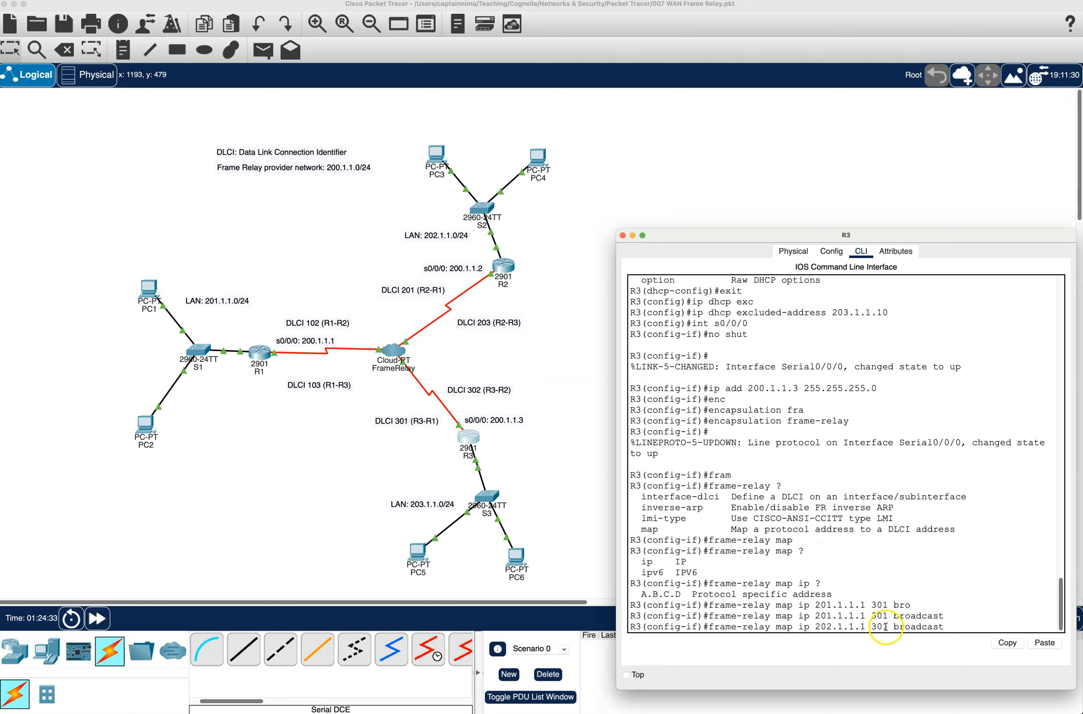
key("BackSpace")
type("2")
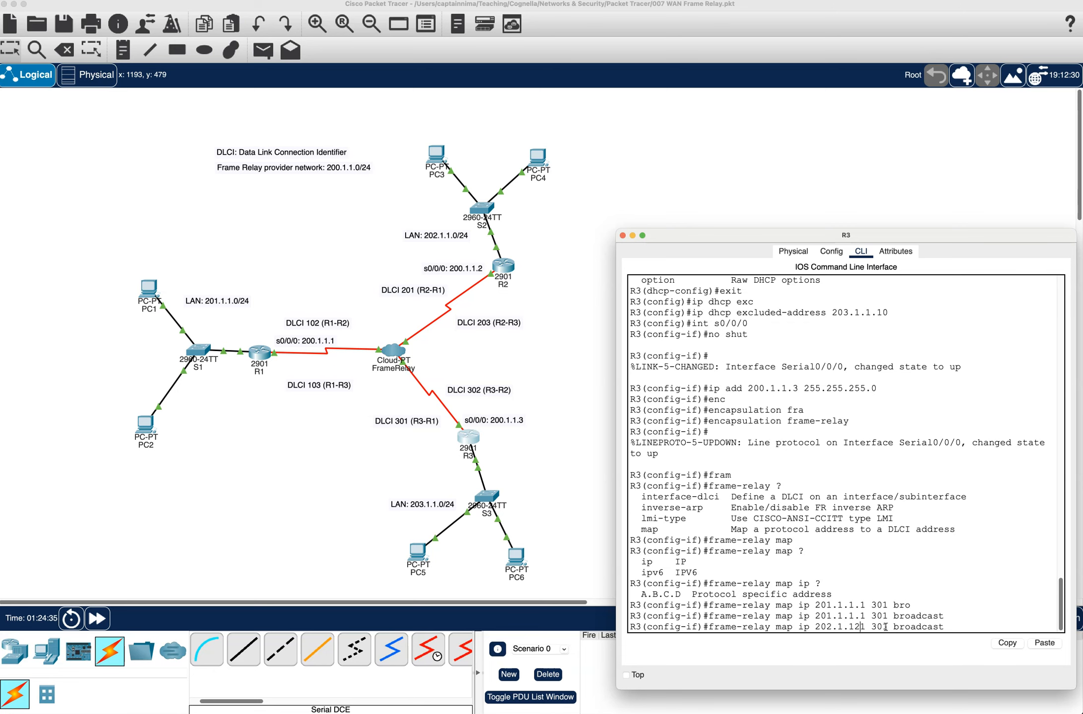
key("Return")
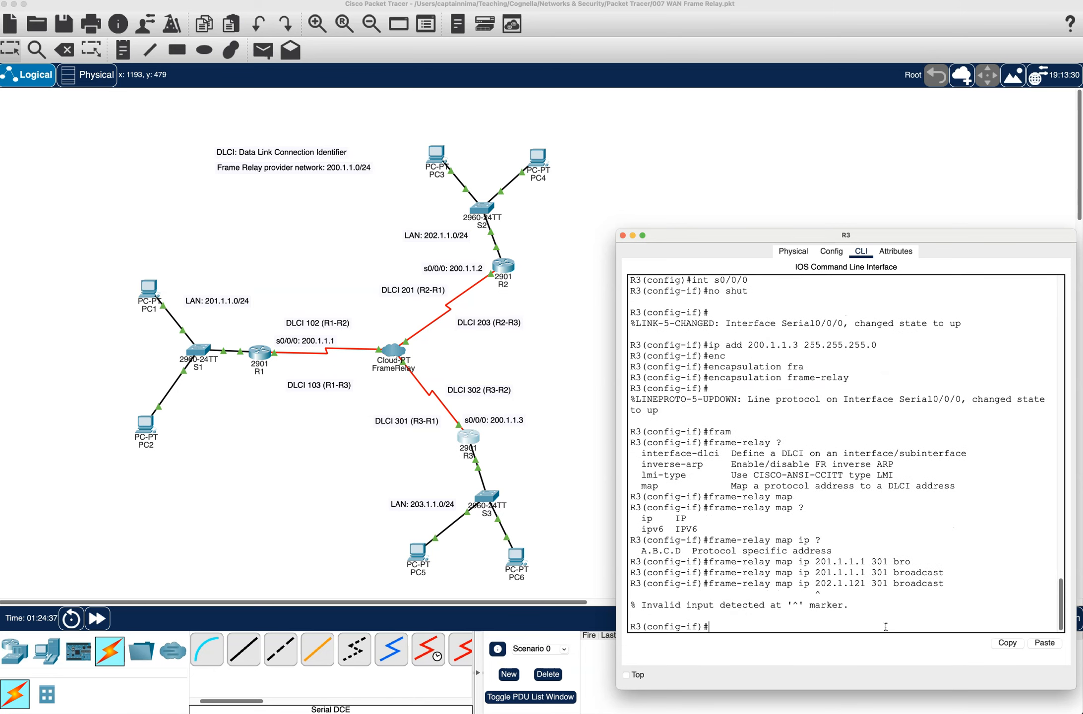
- Correct the recalled map command to map IP address 202.1.1.1 to DLCI 301 with broadcast on R3
key("Up")
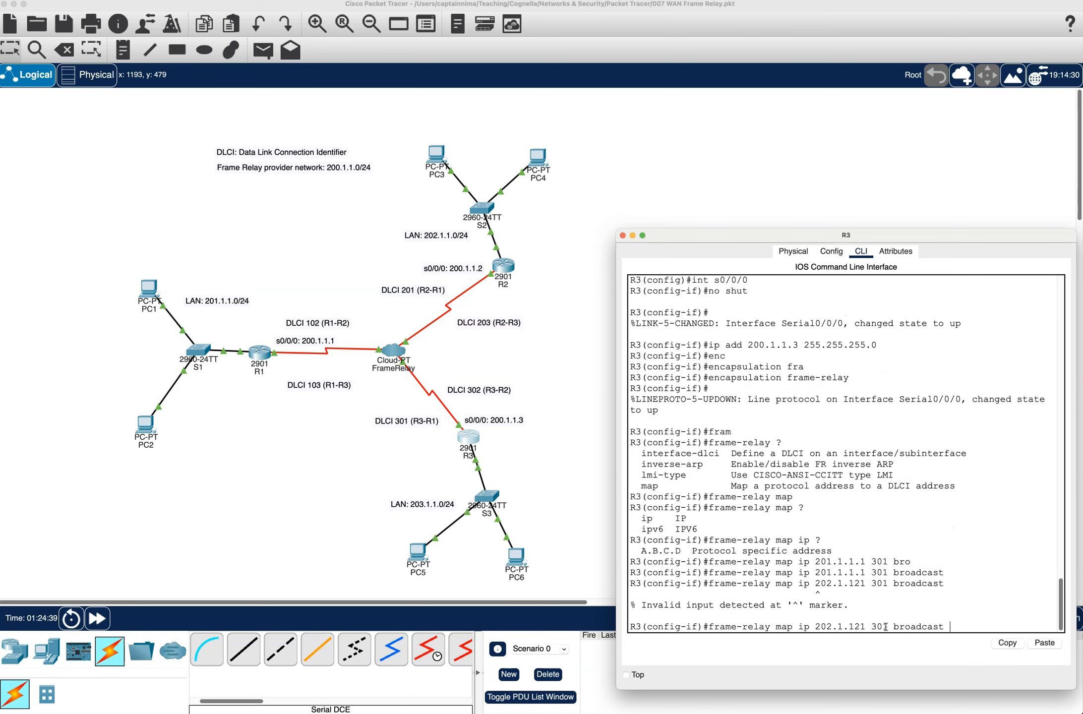
key("Left")
key("Left")
key("Left")
key("Left")
key("Left")
key("Left")
key("Left")
key("Left")
key("Left")
key("Left")
key("Right")
key("BackSpace")
key("BackSpace")
key("BackSpace")
type("1.2")
key("BackSpace")
type("1")
left_click(948, 629)
key("Return")
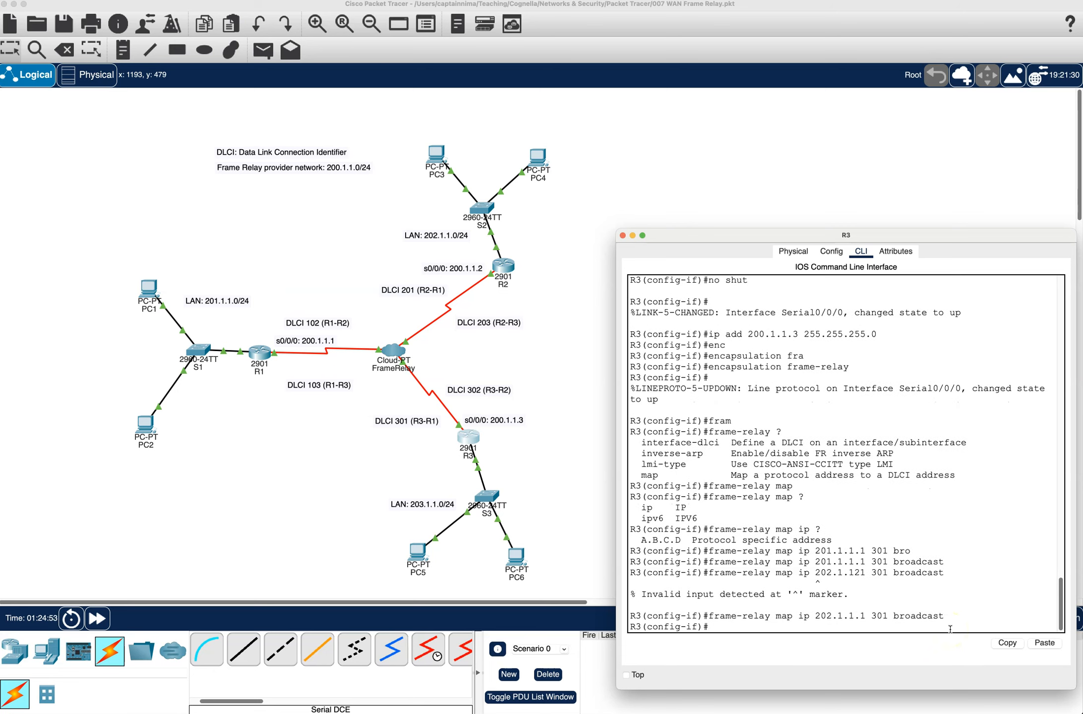
- Leave interface configuration and start EIGRP routing process 1 on R3
type("exit")
key("Return")
type("router")
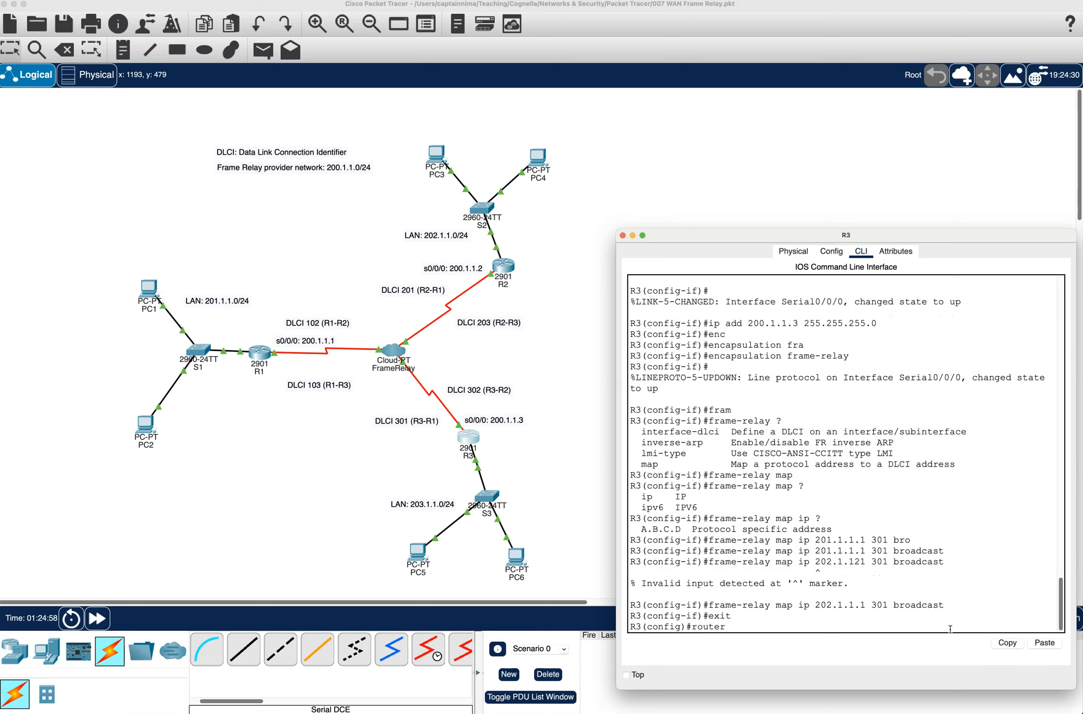
type(" rigrp 1")
key("Return")
key("Up")
key("BackSpace")
key("BackSpace")
key("BackSpace")
key("BackSpace")
key("BackSpace")
type("eigrp 1")
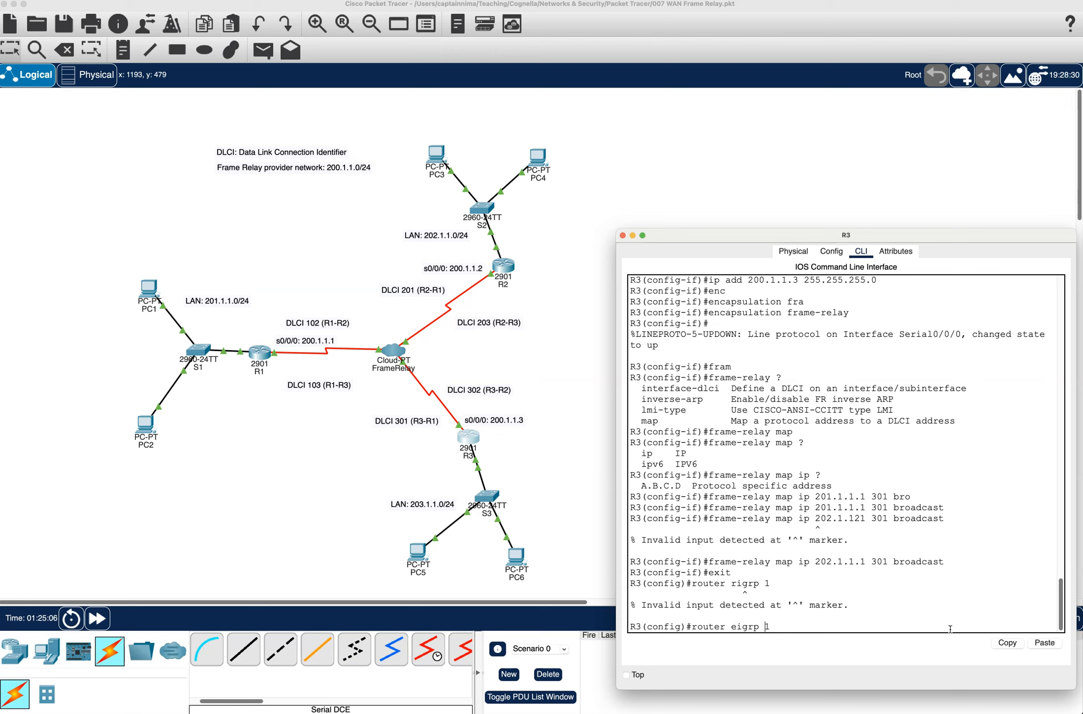
key("Return")
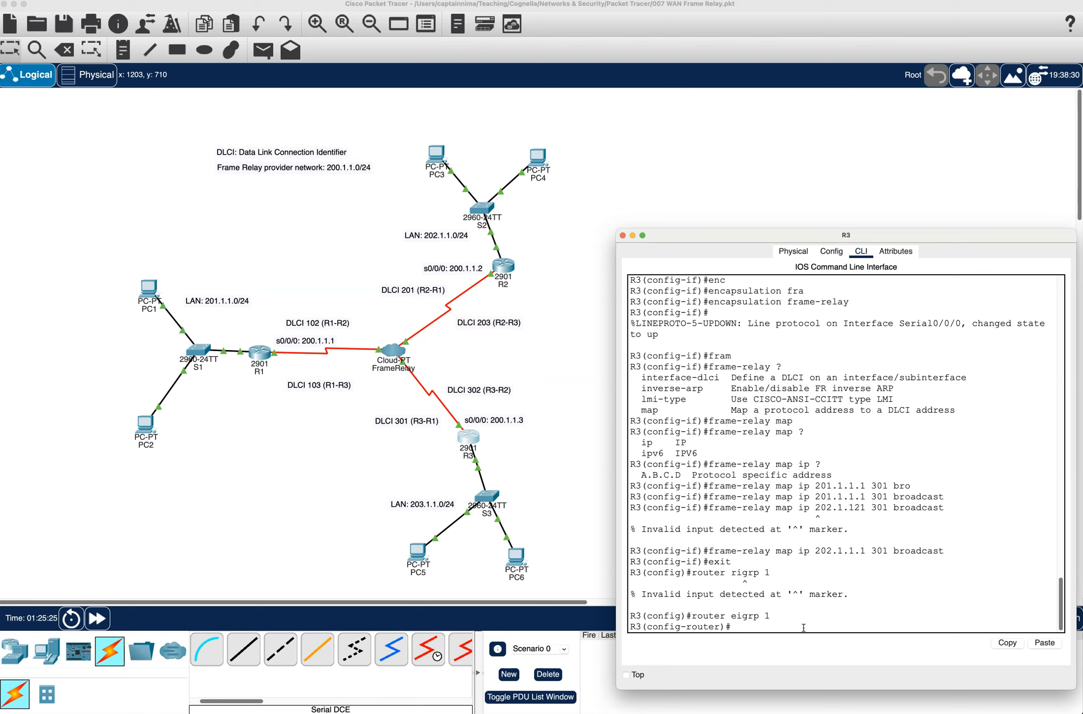
- Add the networks 203.1.1.0 and 200.1.1.0 to R3's EIGRP process
type("net 203.1.1.0")
key("Return")
type("net")
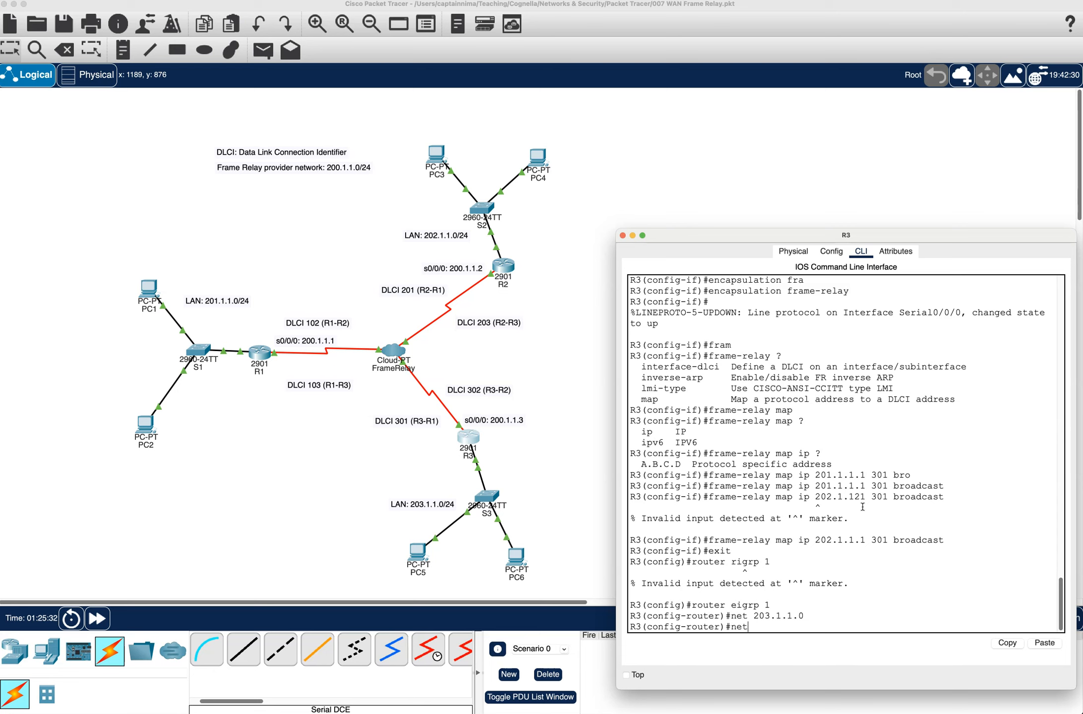
type(" 200.1.1.0")
key("Return")
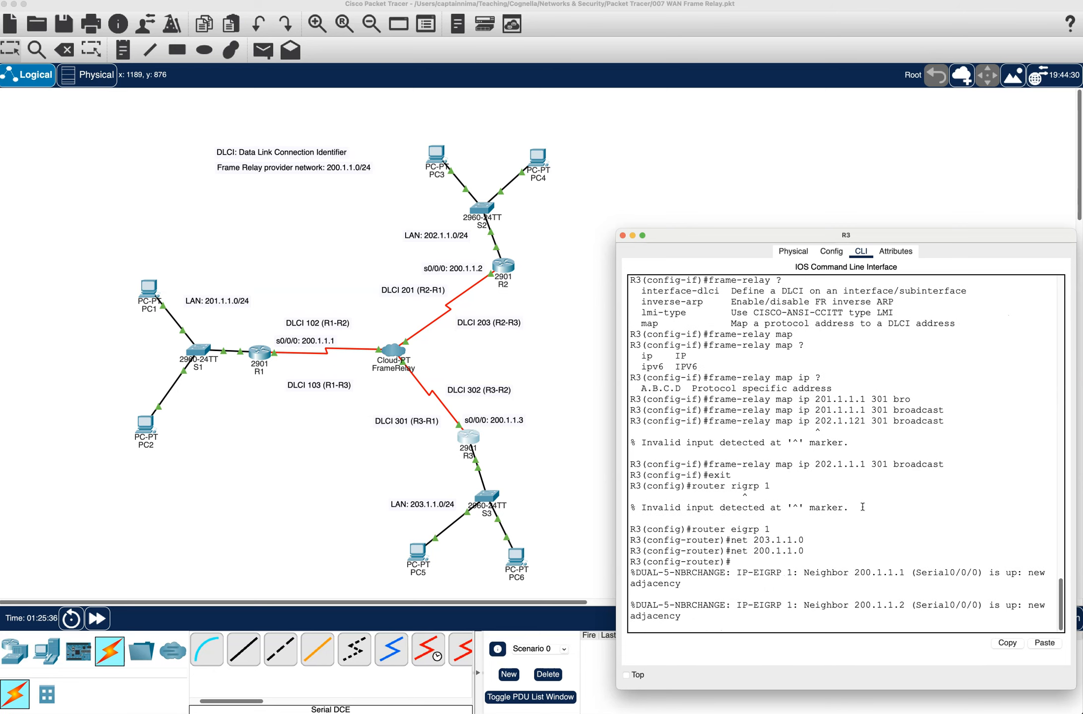
key("Return")
- Disable EIGRP auto-summary on R3 and close the router's window
type("no aut")
key("Tab")
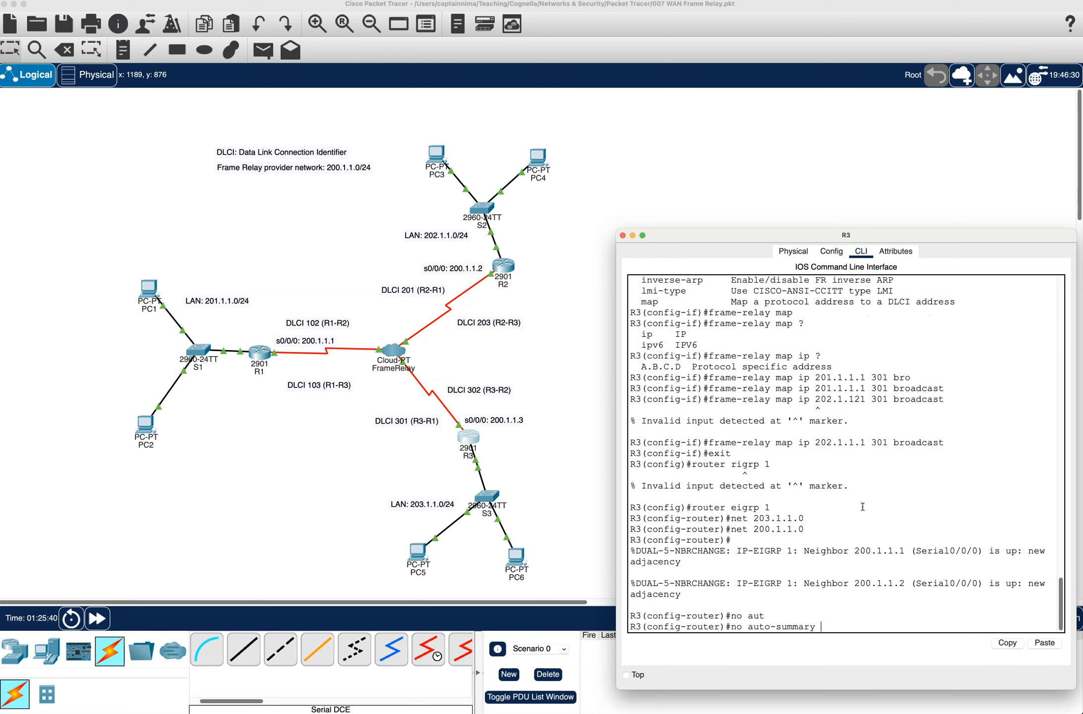
key("Return")
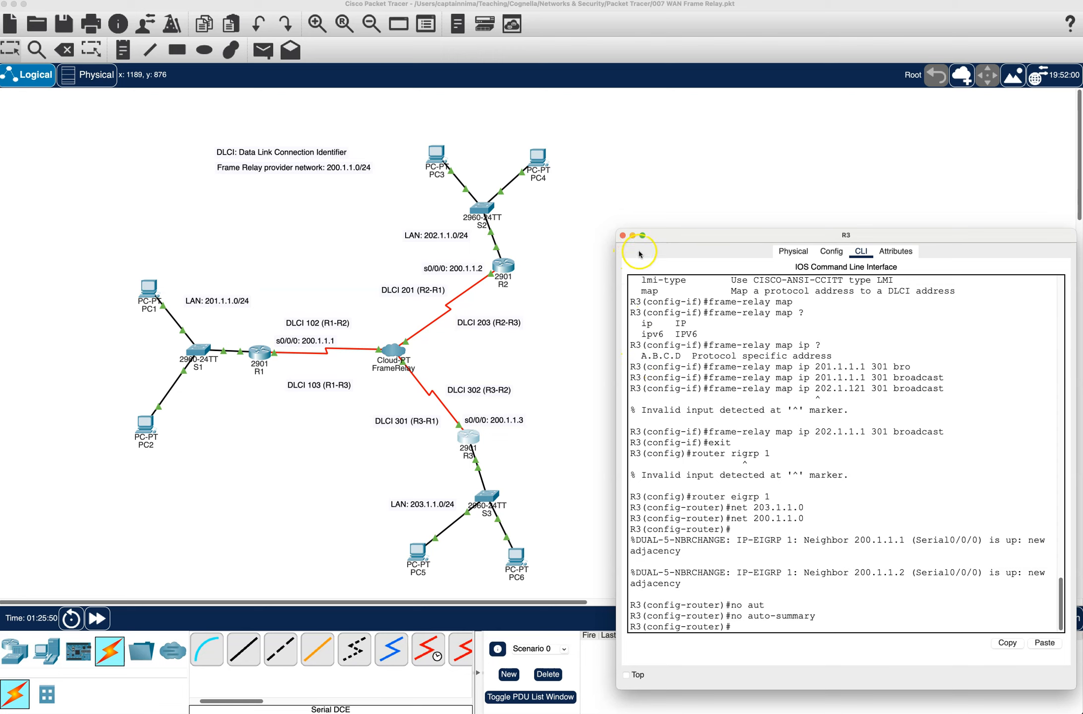
left_click(623, 235)
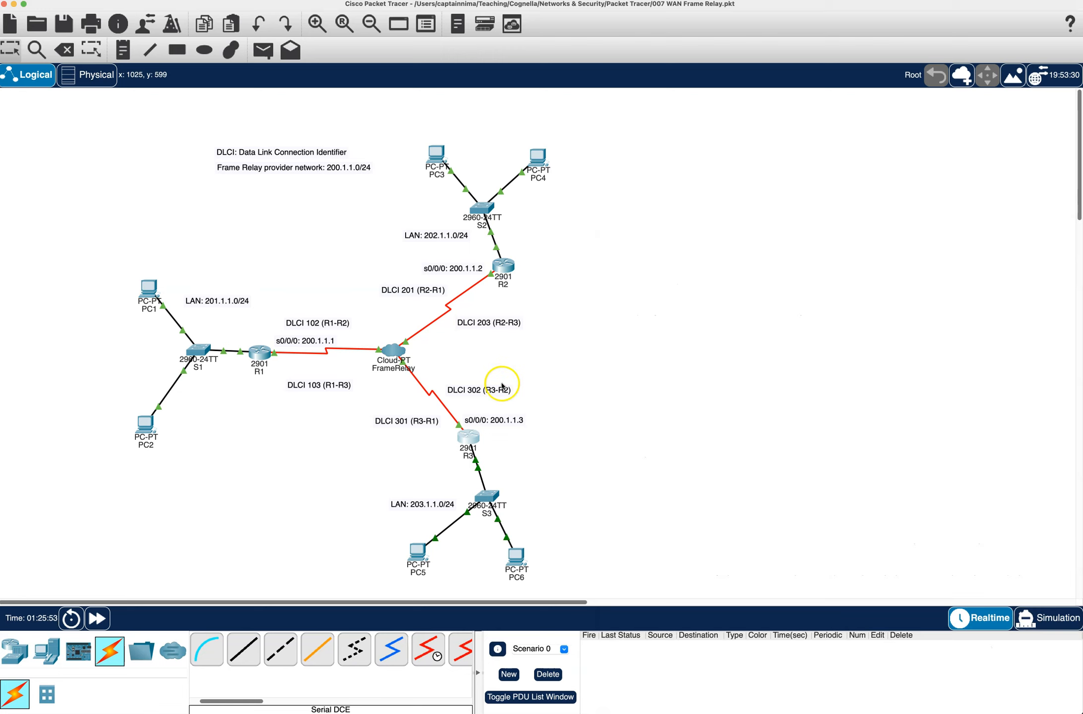
- Run ipconfig in PC6's command prompt to check its IP configuration
left_click(149, 289)
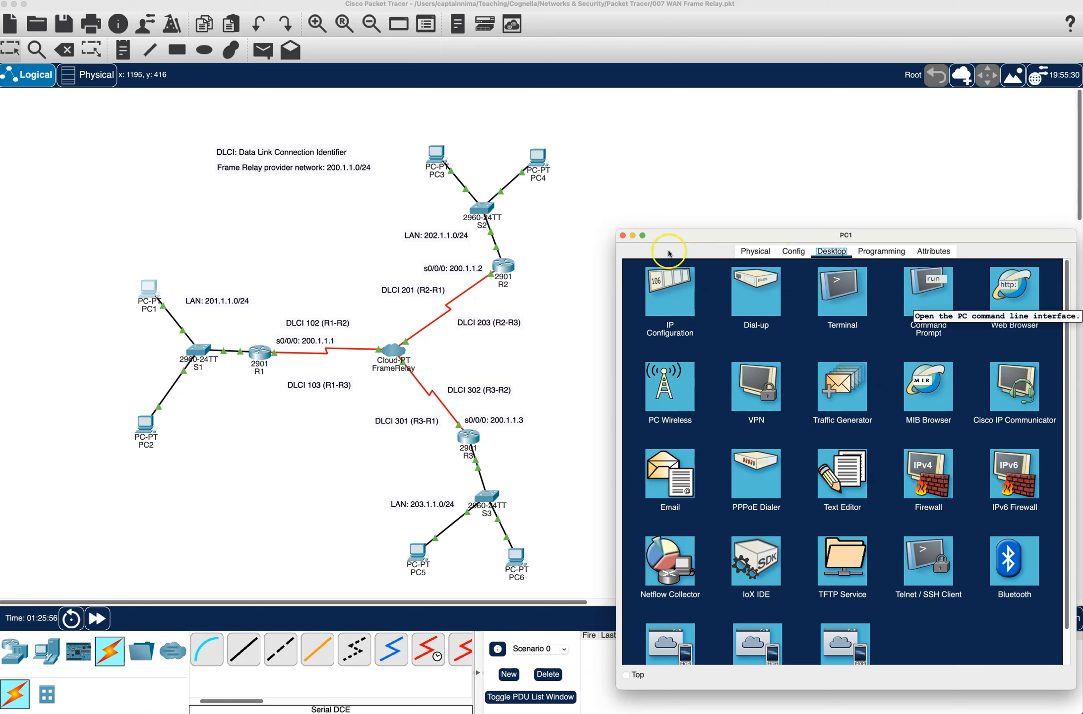
left_click(624, 236)
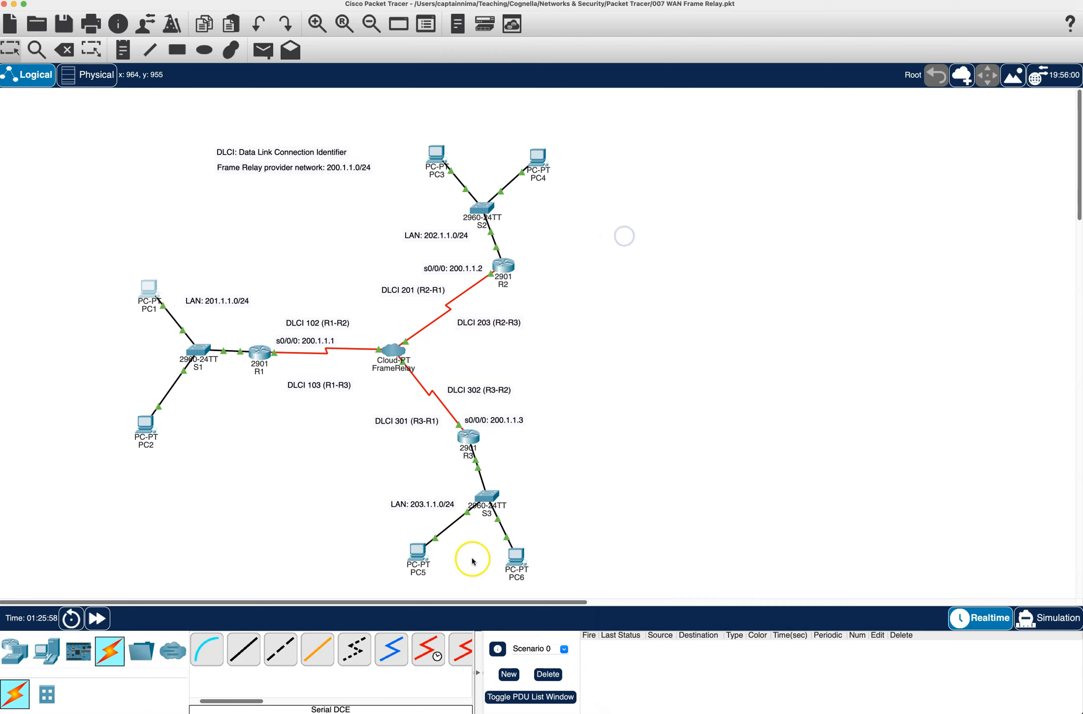
left_click(516, 559)
left_click(938, 296)
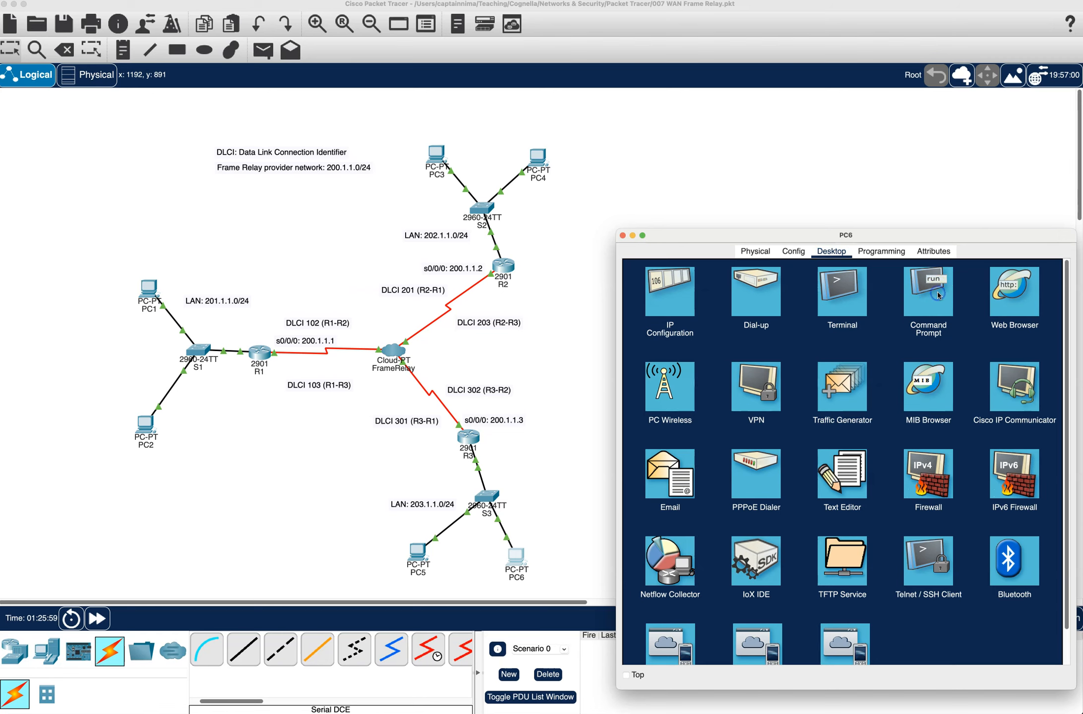
type("ipconfig")
key("Return")
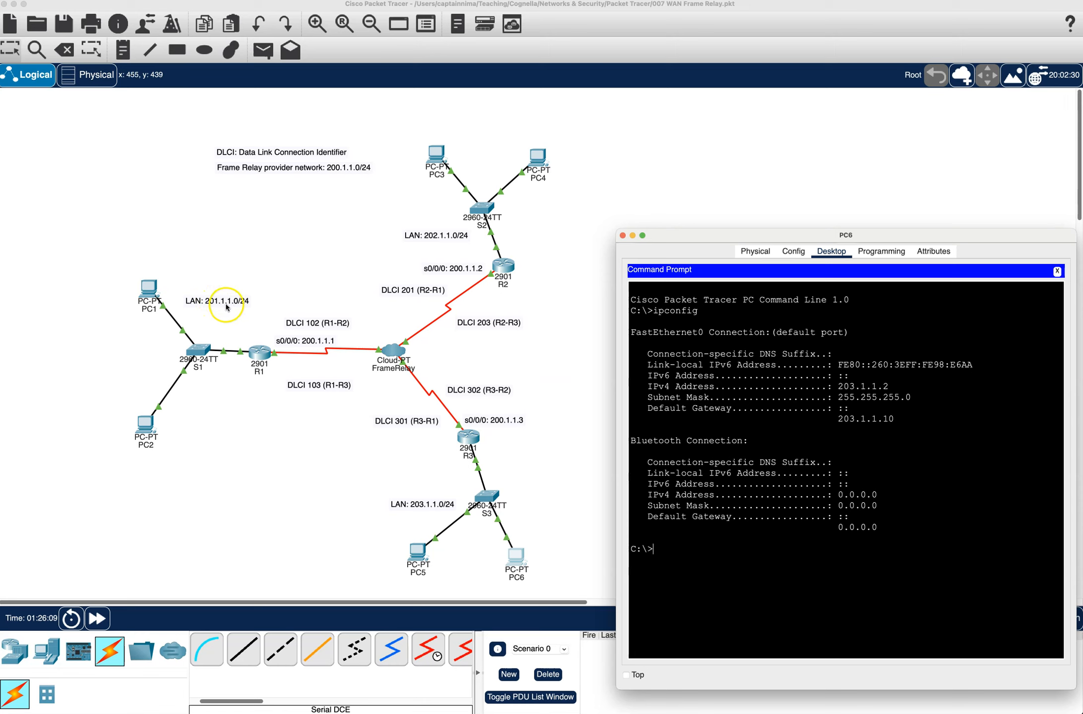
- Test PC6's connectivity to the other LANs by pinging 201.1.1.1 and 202.1.1.2, and close the PC's window
type("ping 201.1.1.1")
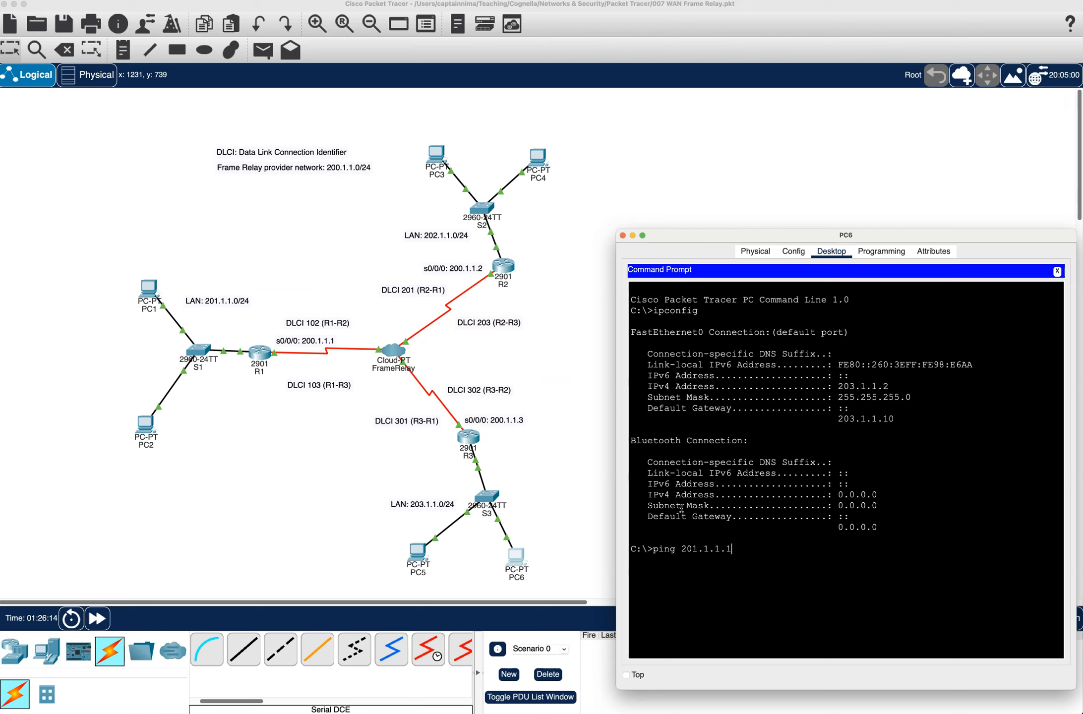
key("Return")
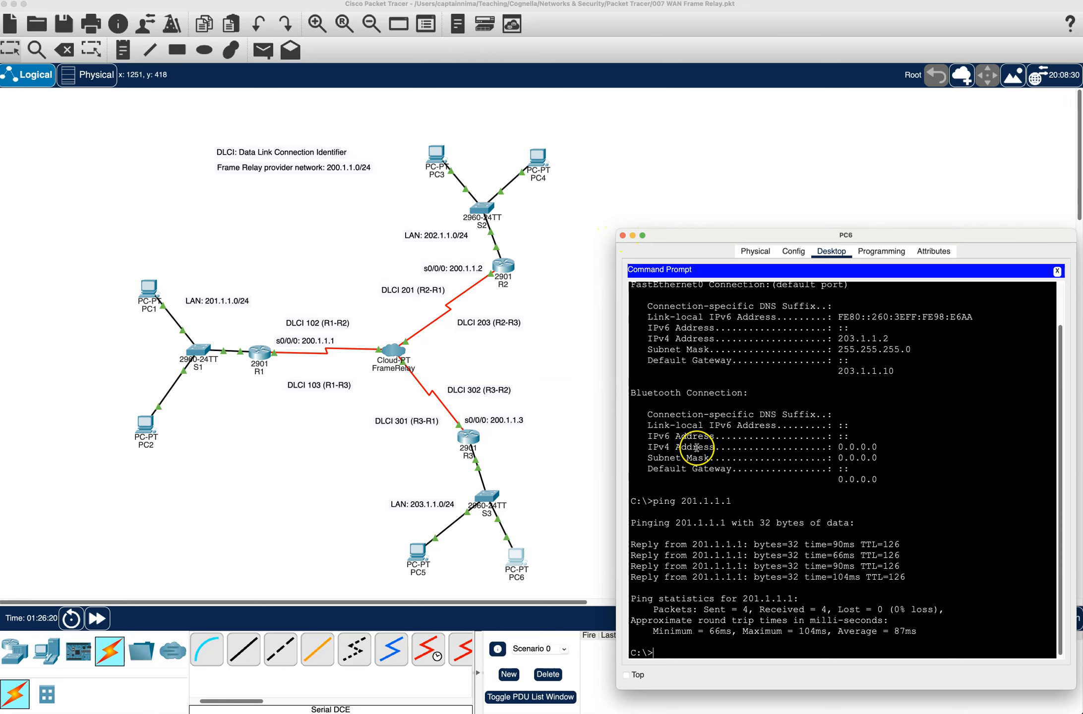
key("Up")
key("BackSpace")
key("BackSpace")
key("BackSpace")
key("BackSpace")
key("BackSpace")
key("BackSpace")
key("BackSpace")
type("2.1.1.2")
key("Return")
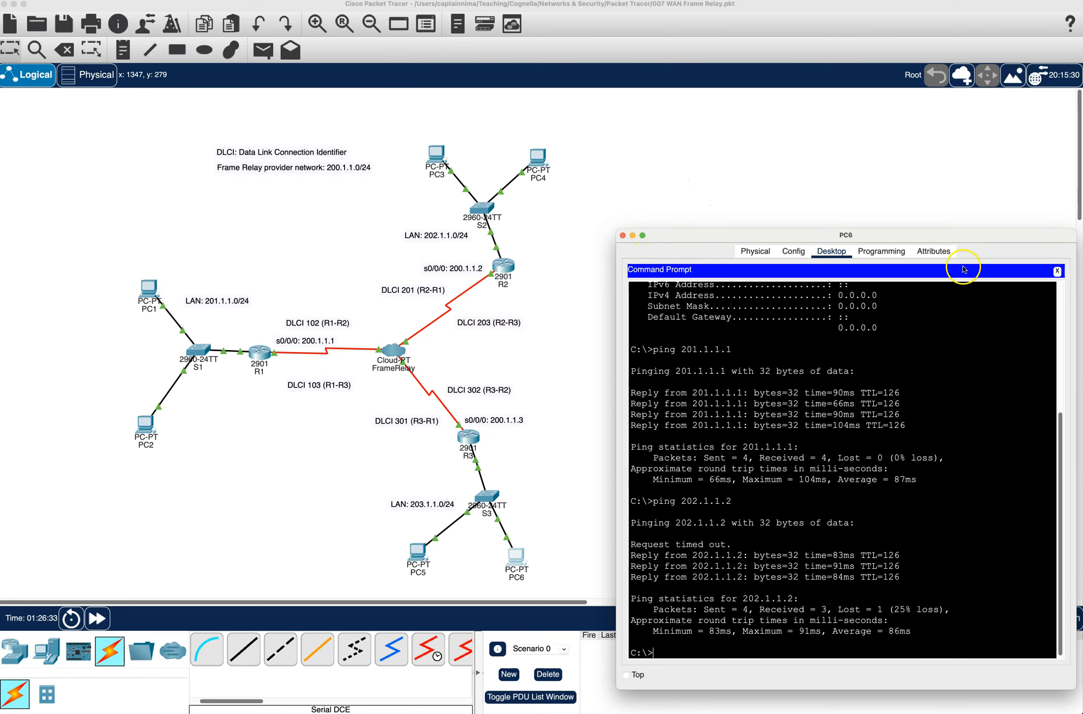
left_click(1057, 271)
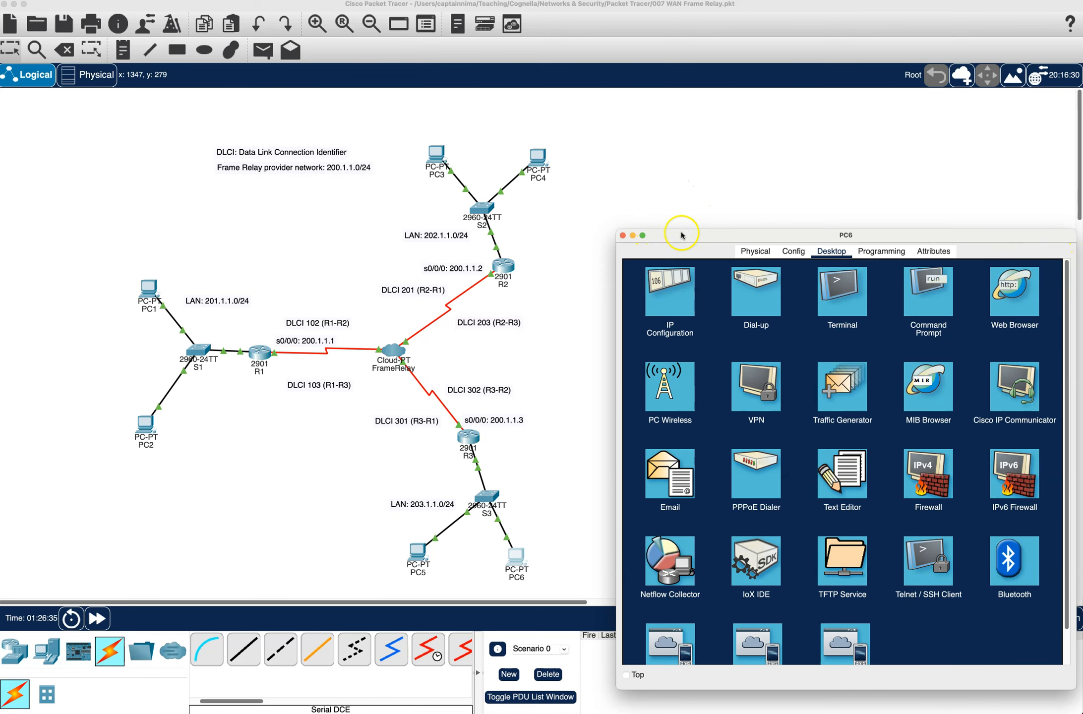
left_click(623, 236)
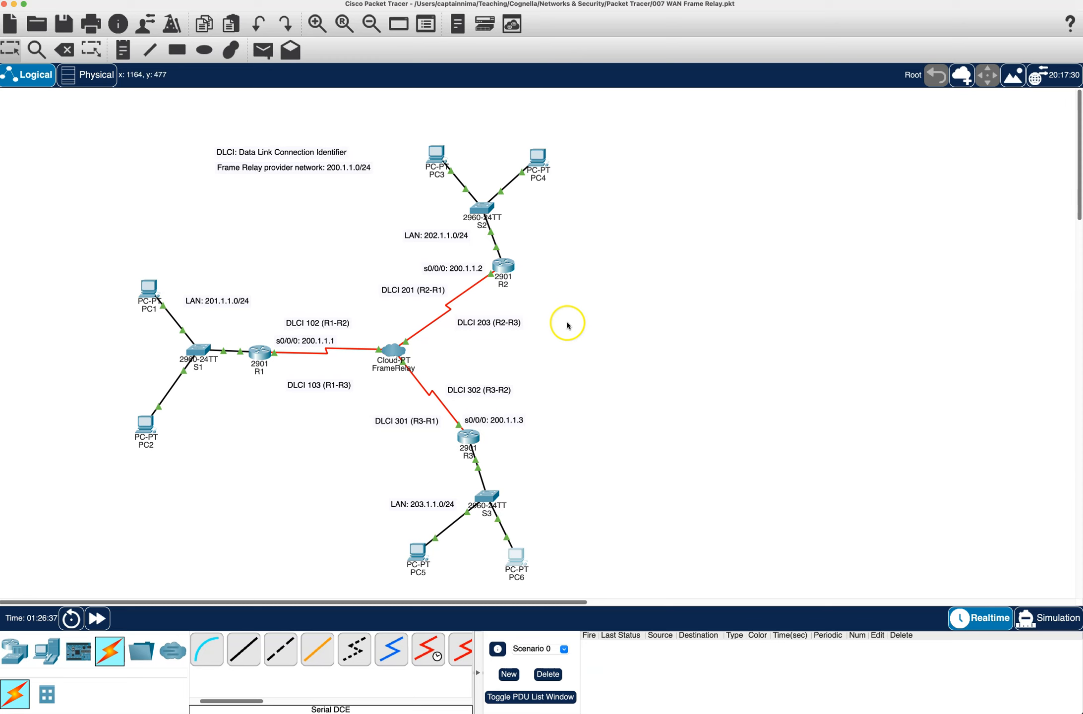
mouse_move(393, 369)
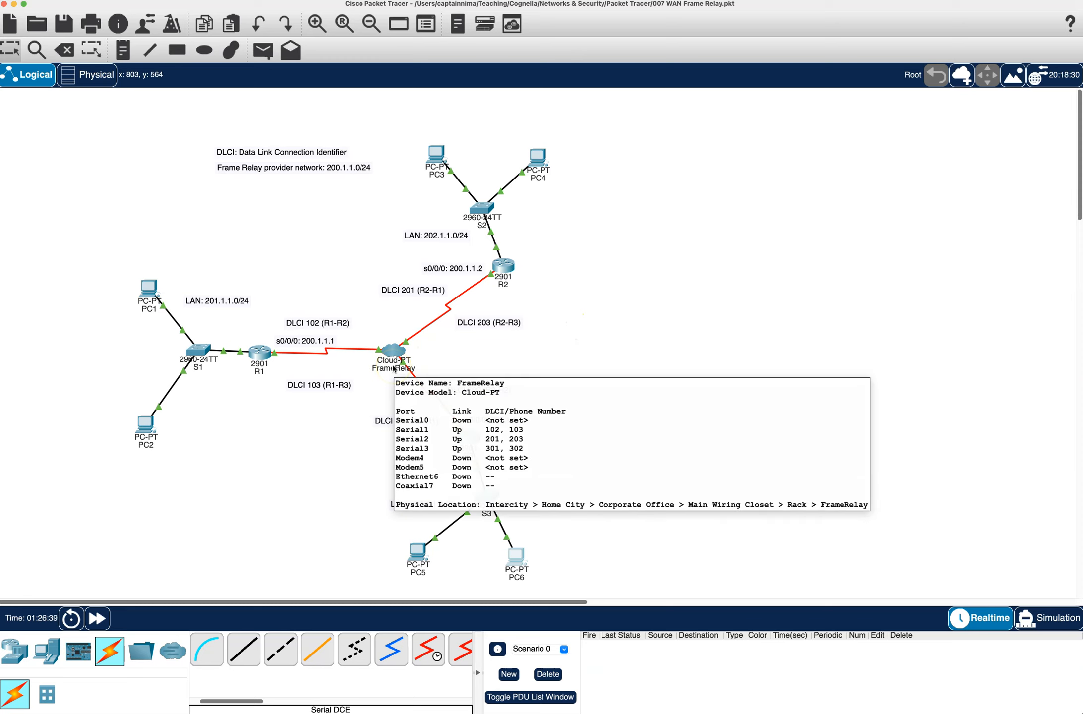
left_click(517, 332)
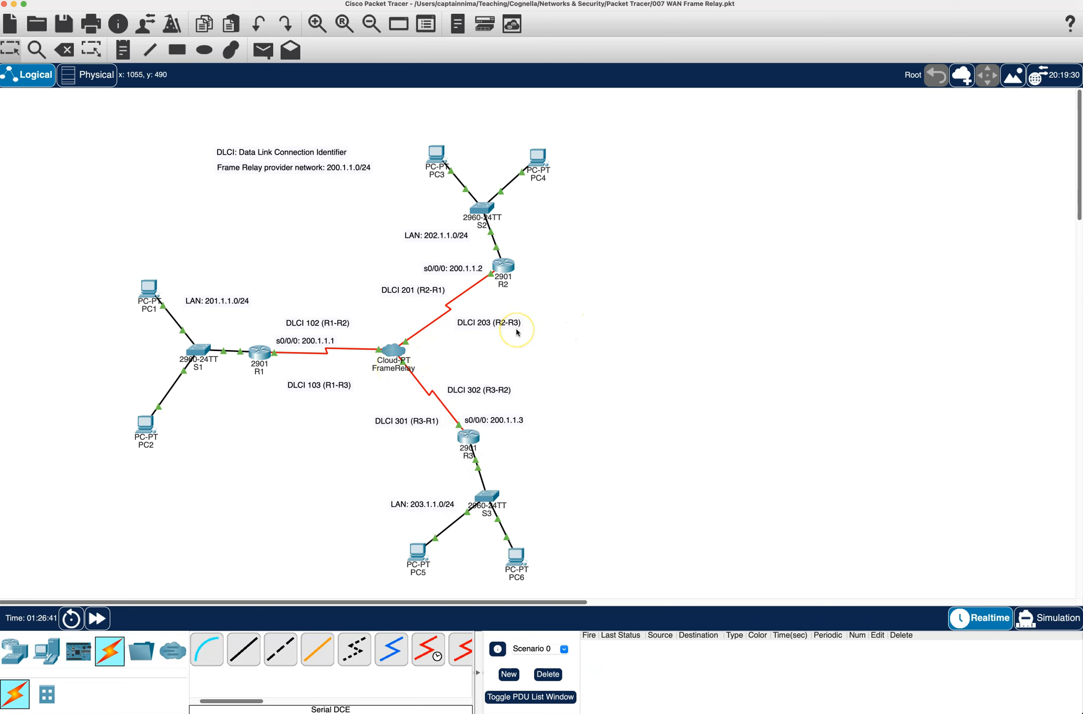